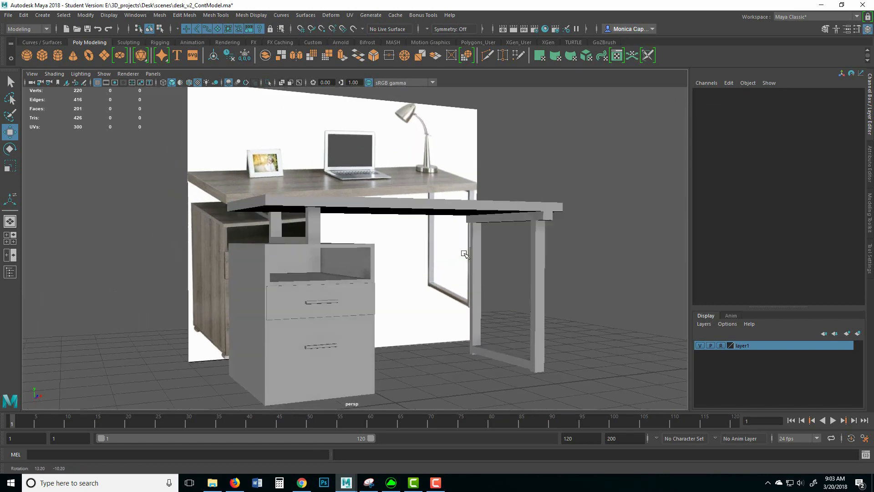
Step: Select the desk tabletop and bring up its marking menu
left_click(441, 216)
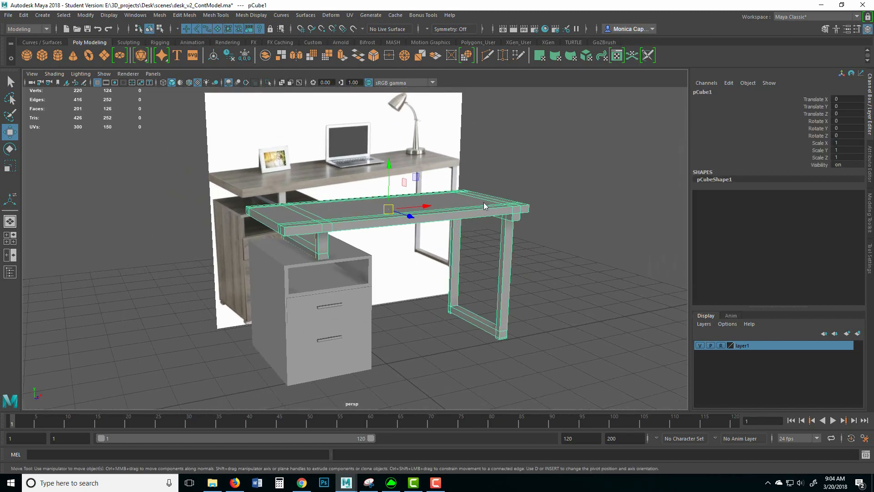
right_click(484, 203)
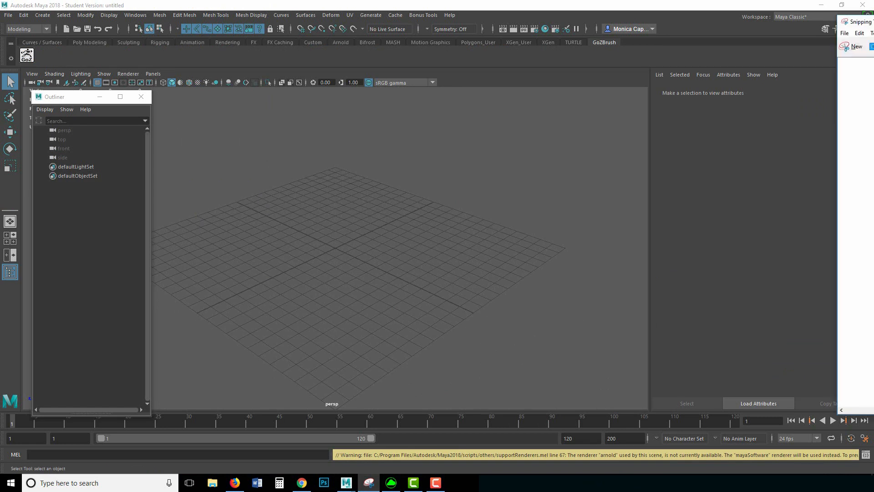
Step: Drag the Snipping Tool desk reference photo into view, look it over, then minimize it
left_click_drag(873, 51, 428, 27)
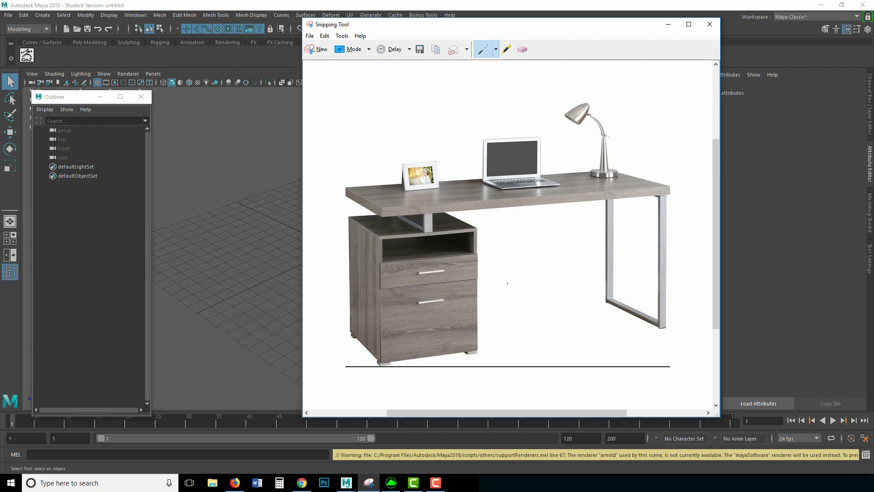
left_click(668, 25)
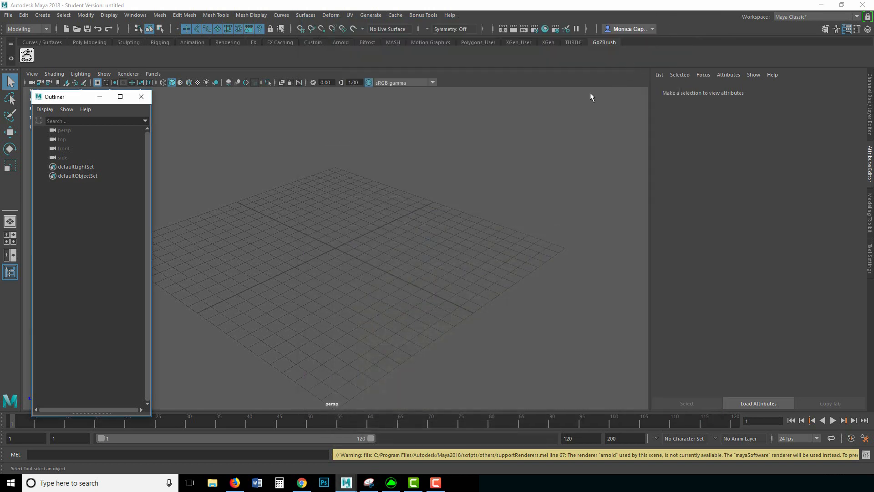
left_click(42, 42)
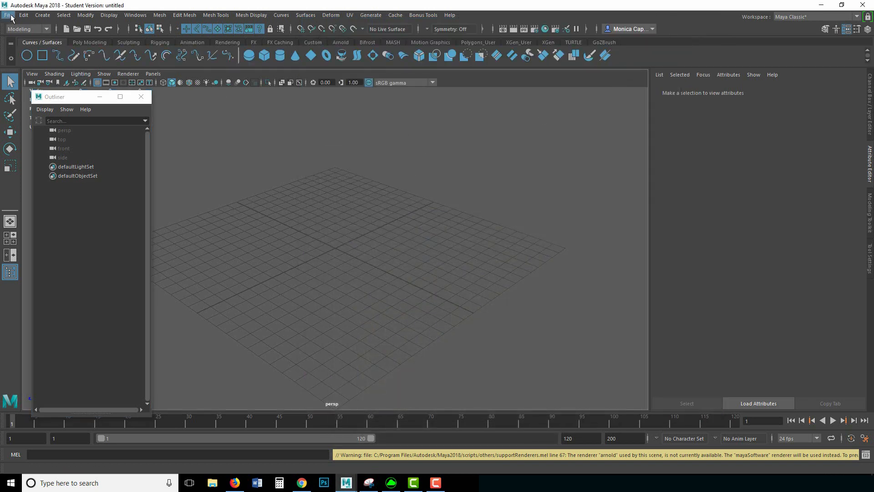
Step: Start a new project in the Project Window and name it Desk
left_click(8, 15)
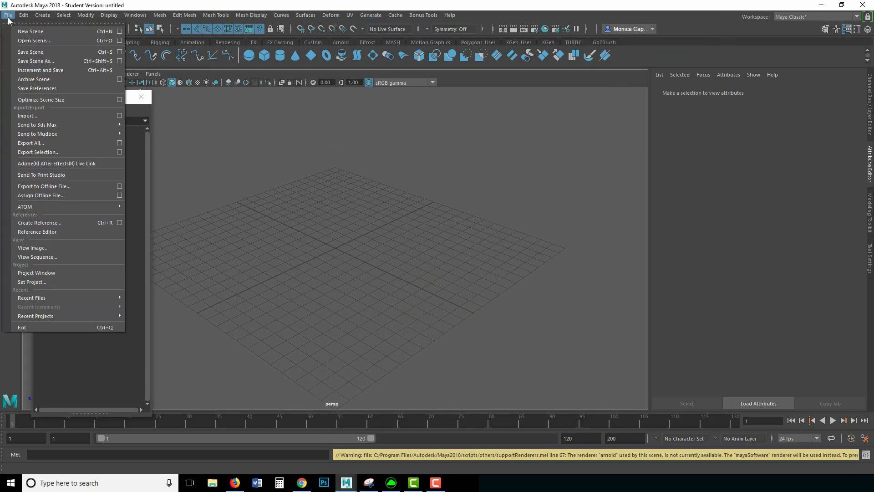
left_click(73, 273)
left_click(533, 191)
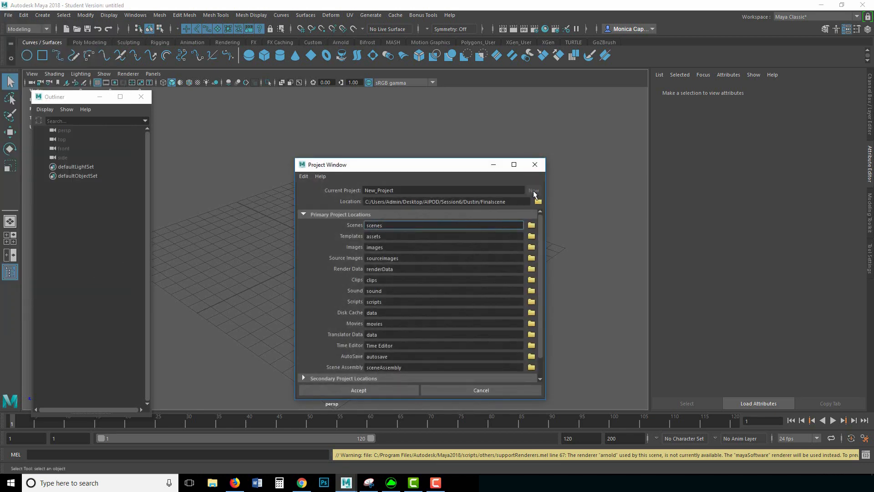
left_click_drag(409, 189, 328, 192)
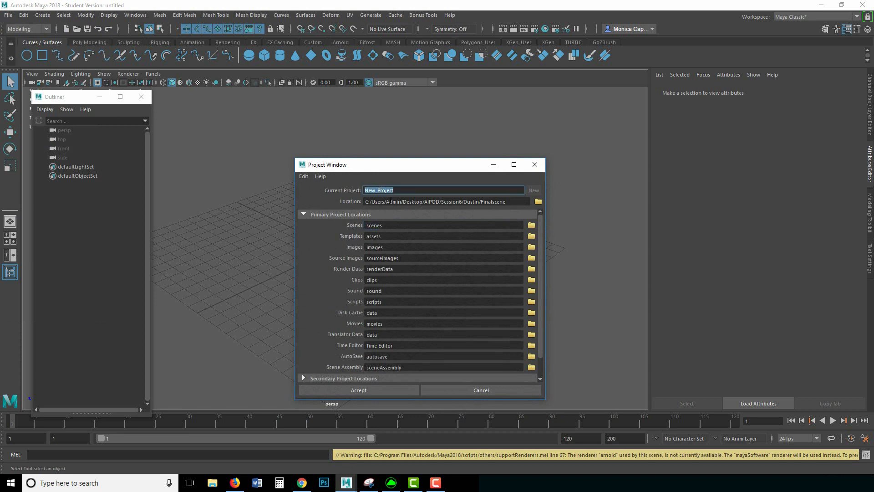
type("Desk")
Step: Set the Desk project's location to E:/3D_projects and accept it
left_click(538, 201)
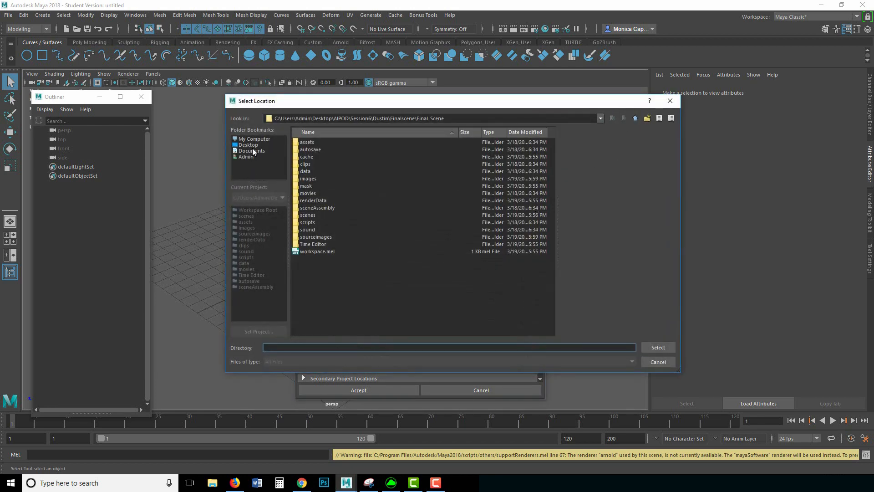
left_click(250, 145)
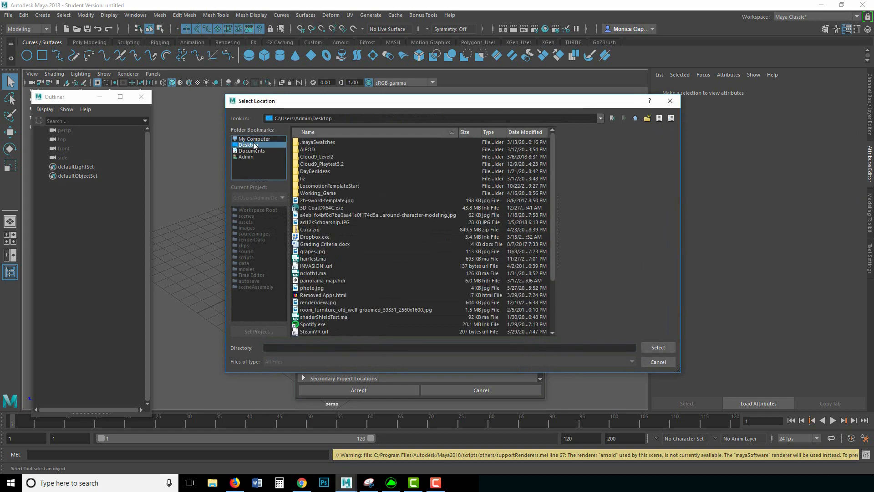
left_click(252, 151)
left_click(320, 150)
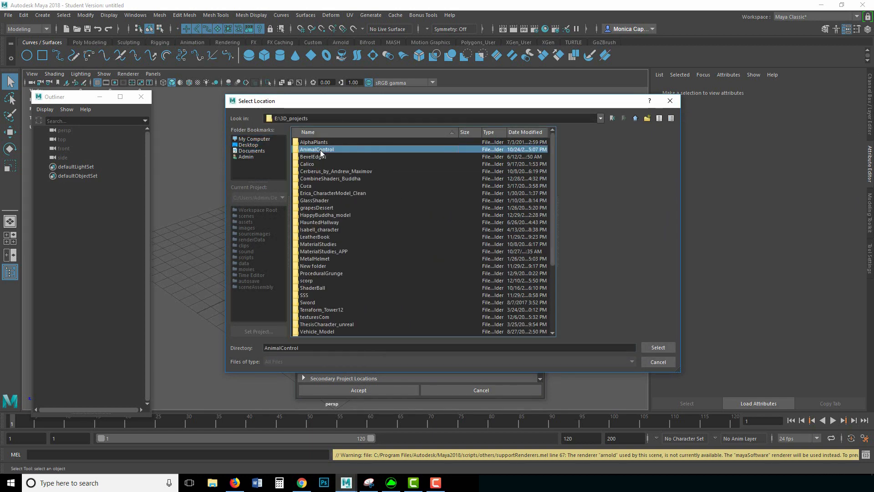
left_click(361, 119)
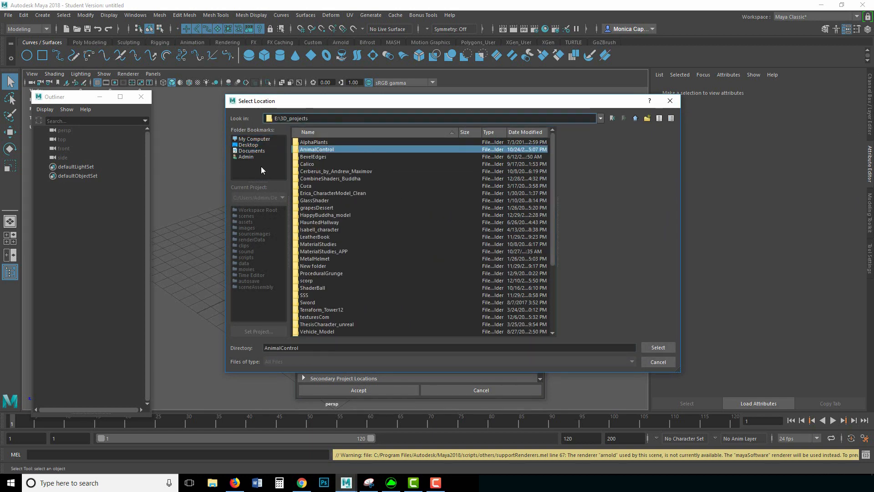
left_click(635, 118)
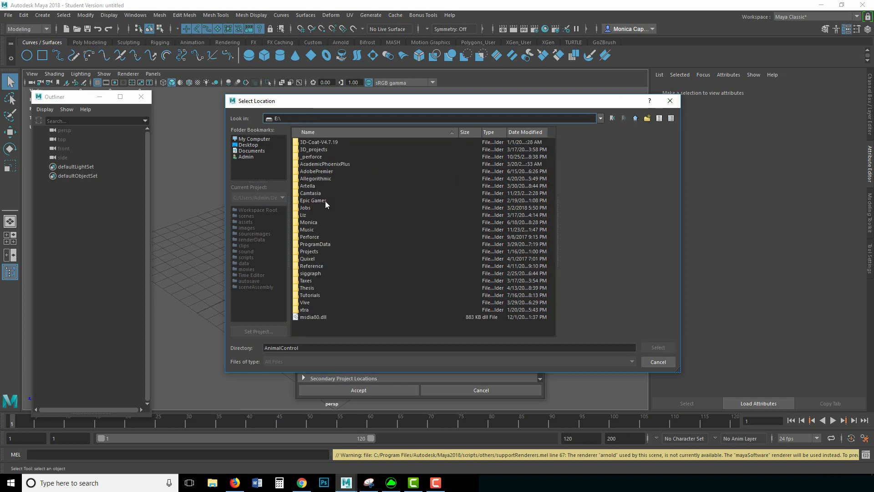
left_click(317, 150)
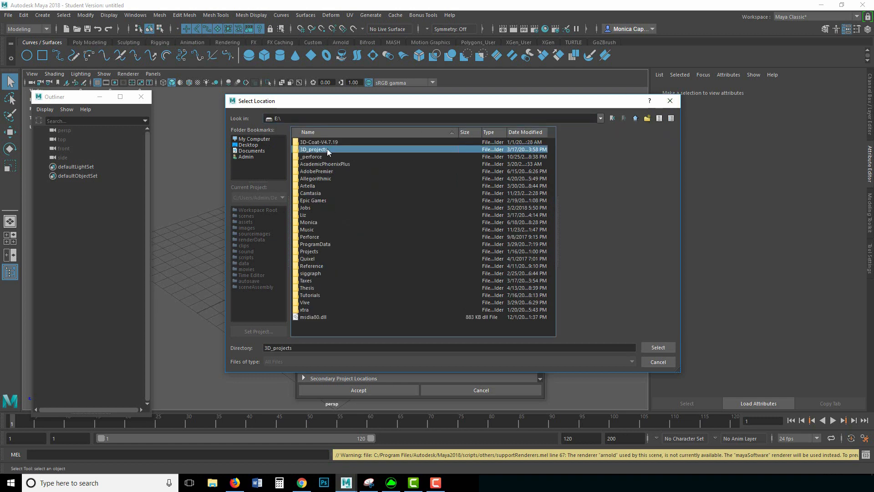
left_click(660, 347)
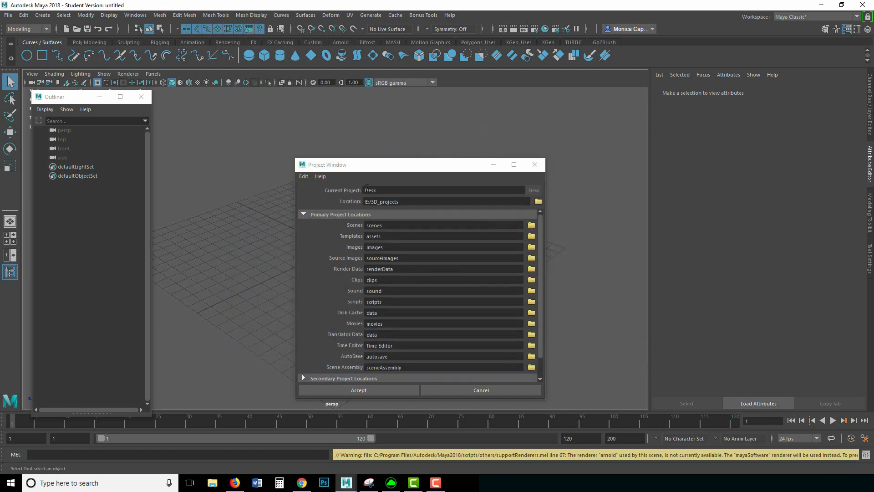
left_click(344, 388)
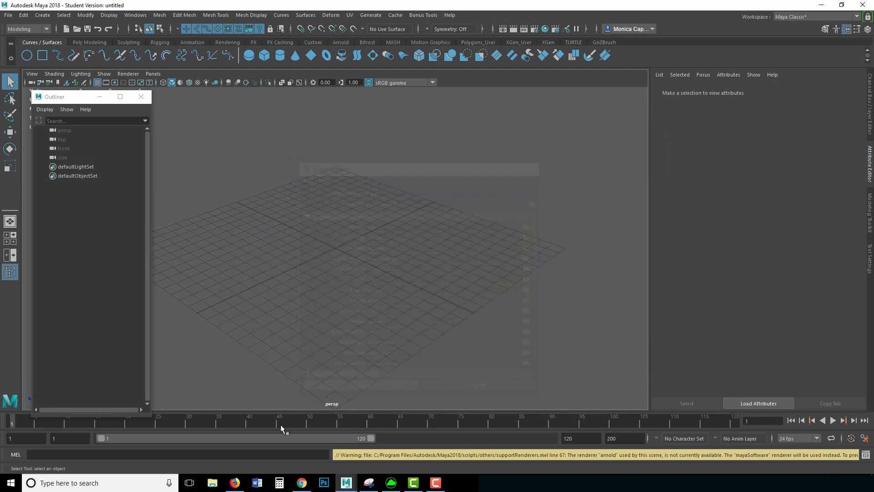
Step: Open the E:\3D_projects\Desk project folder in File Explorer
left_click(216, 485)
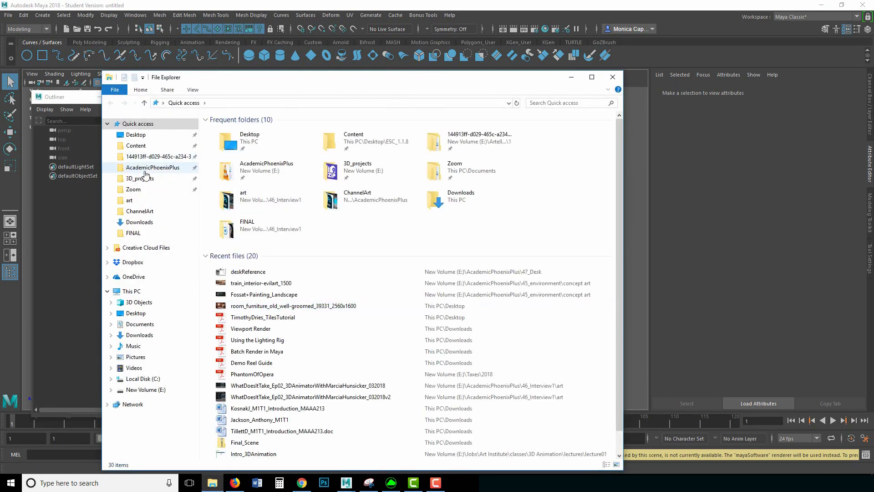
left_click(153, 168)
left_click(141, 178)
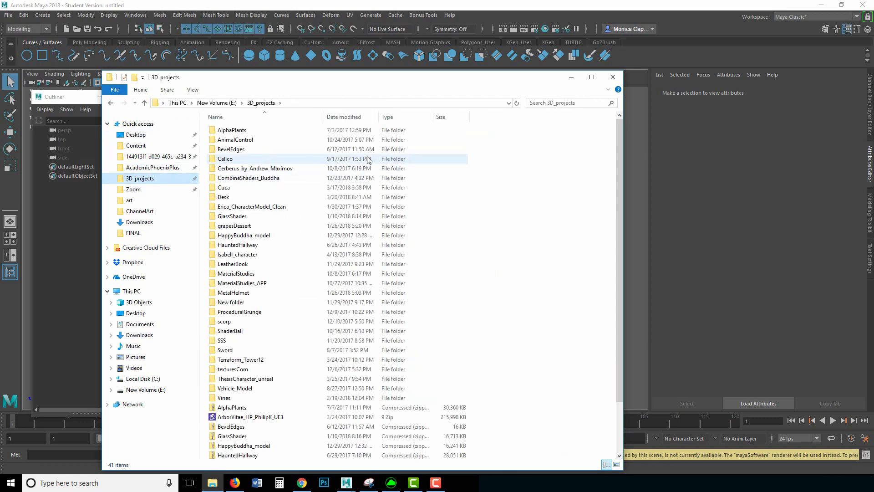
double_click(234, 197)
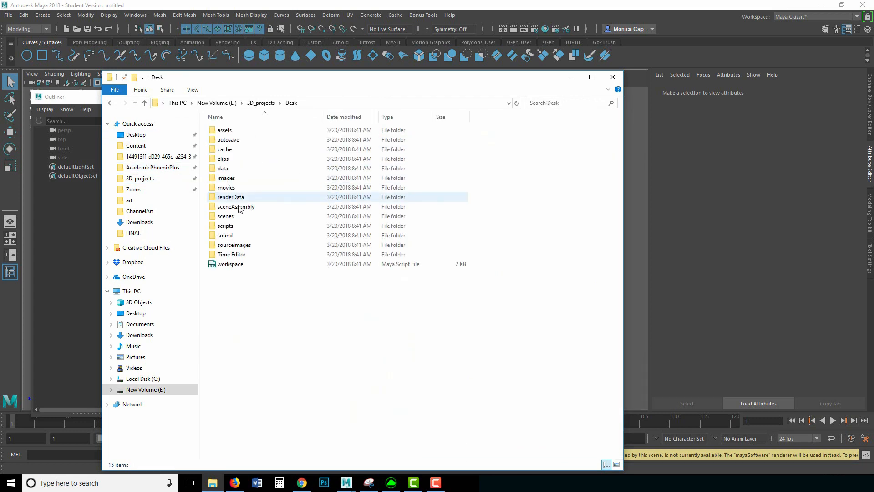
left_click_drag(275, 313, 231, 124)
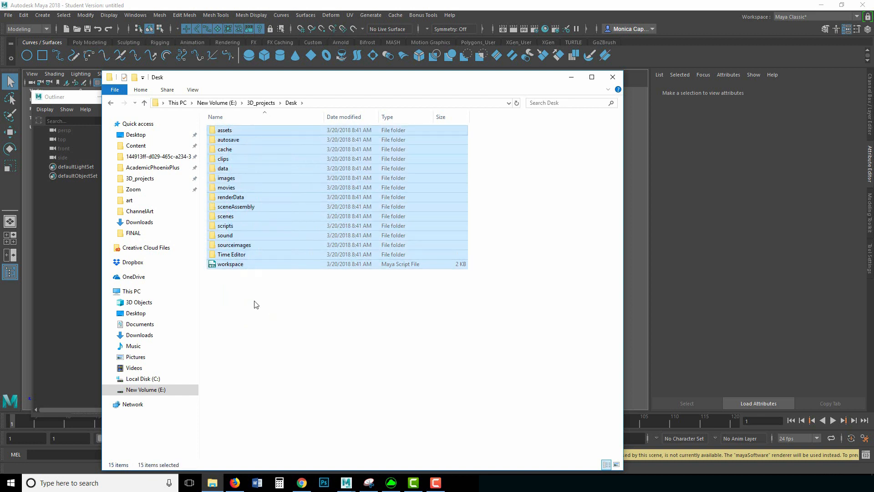
left_click(254, 302)
Step: Inspect the scenes, images and sourceimages folders, returning to Desk and restoring the desk photo
double_click(245, 215)
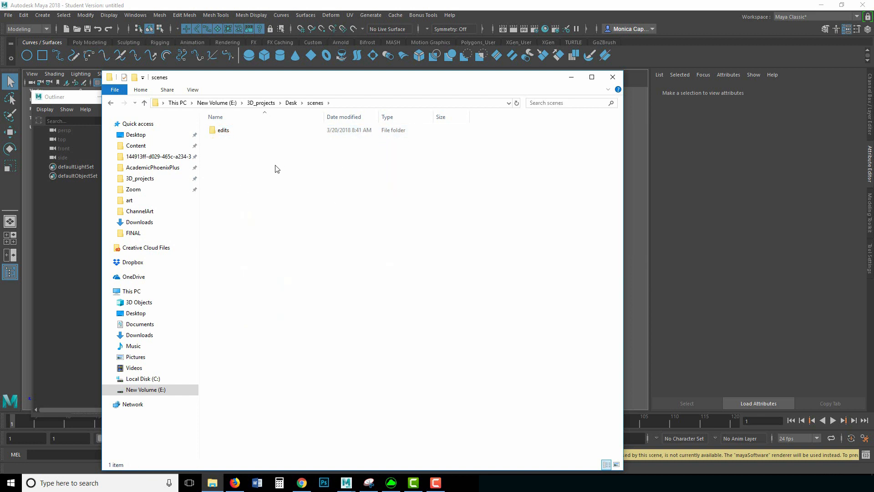
left_click(291, 103)
double_click(250, 182)
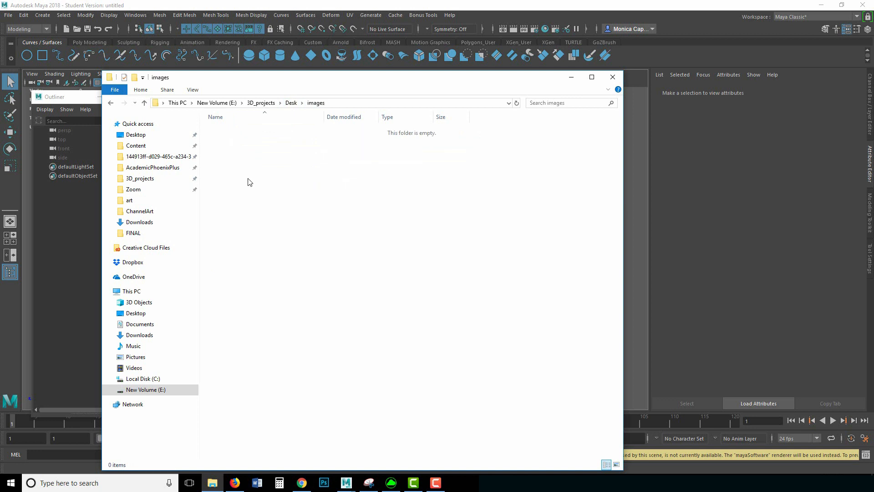
left_click_drag(322, 81, 319, 57)
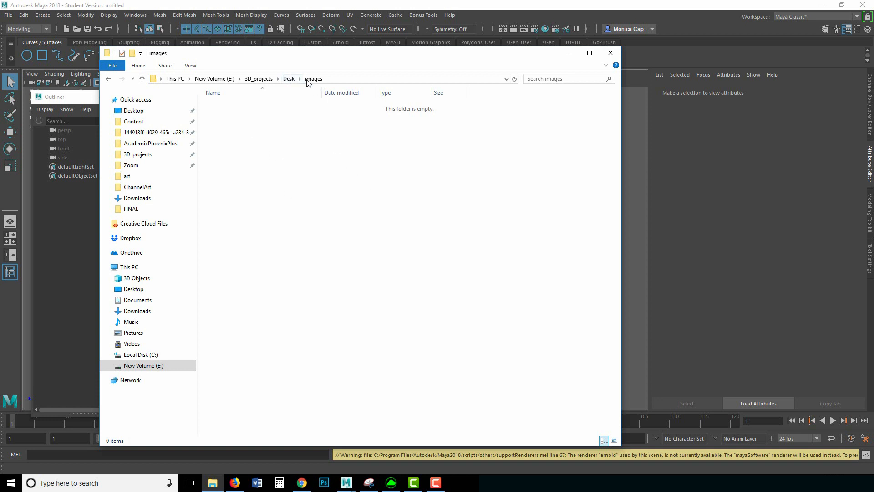
left_click(289, 80)
double_click(237, 222)
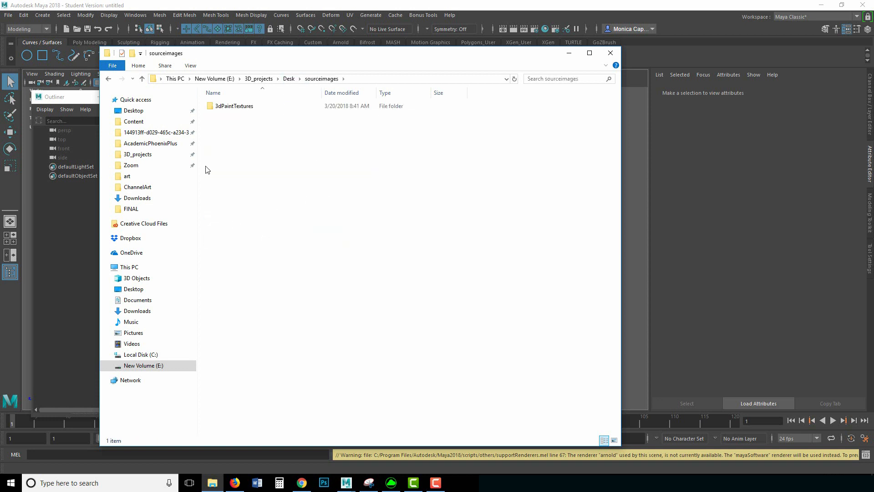
left_click(288, 79)
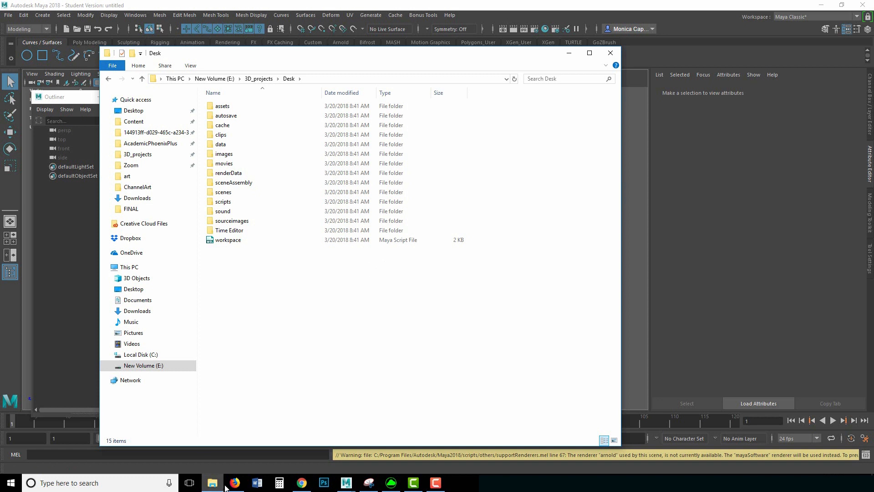
left_click(370, 484)
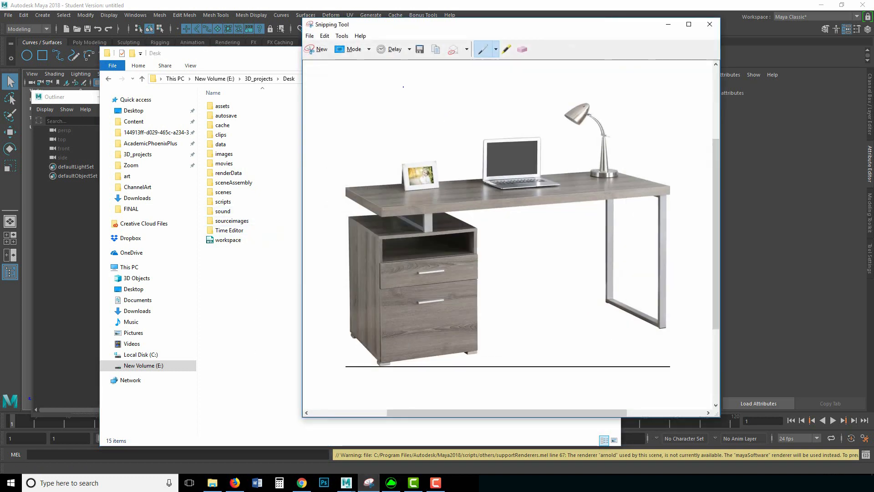
Step: Save the desk snip as deskReference JPEG in E:\3D_projects\Desk\sourceimages
left_click(421, 49)
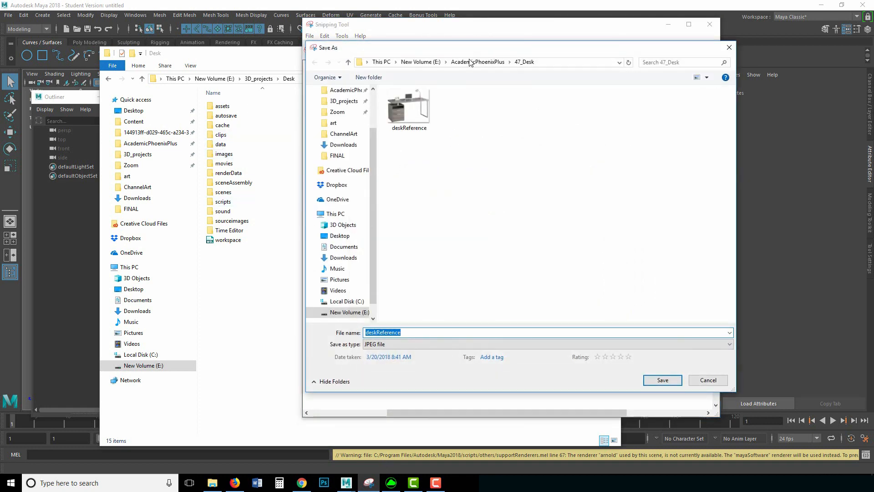
left_click(420, 62)
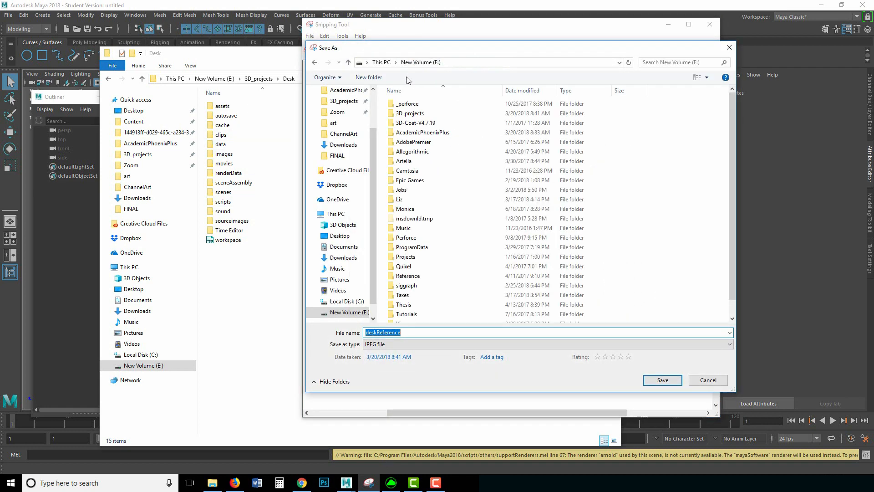
left_click(365, 104)
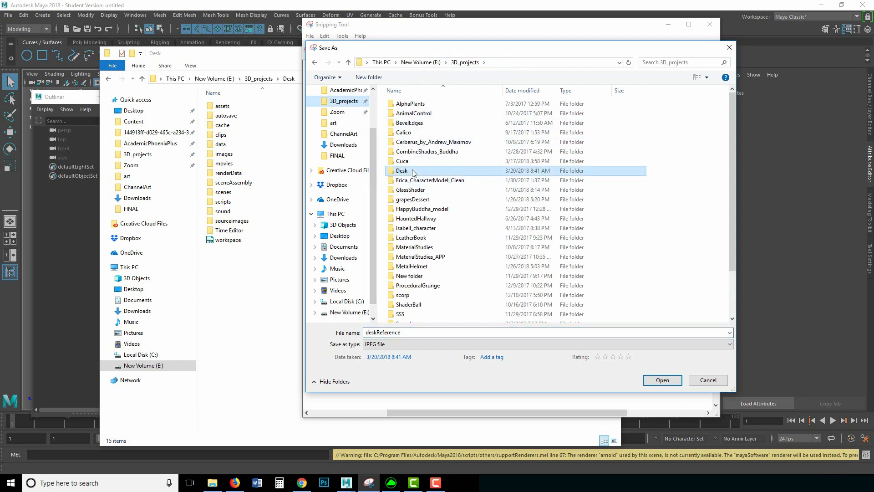
double_click(462, 174)
double_click(412, 219)
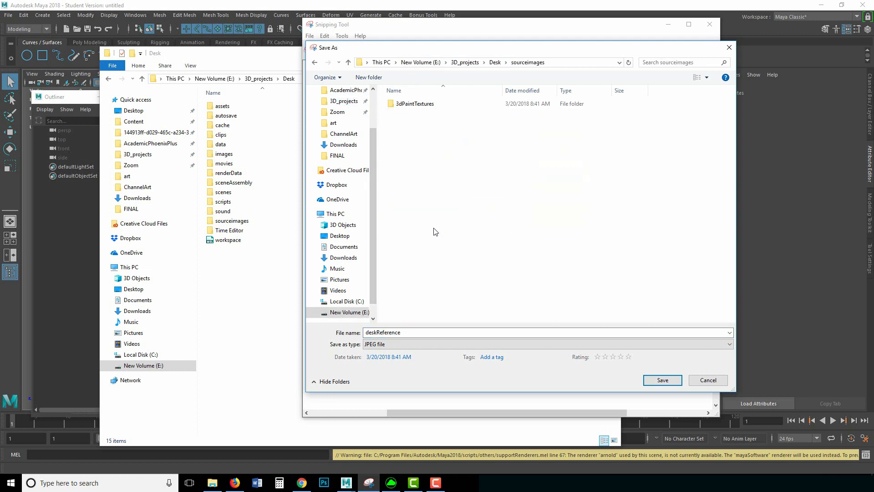
left_click(662, 381)
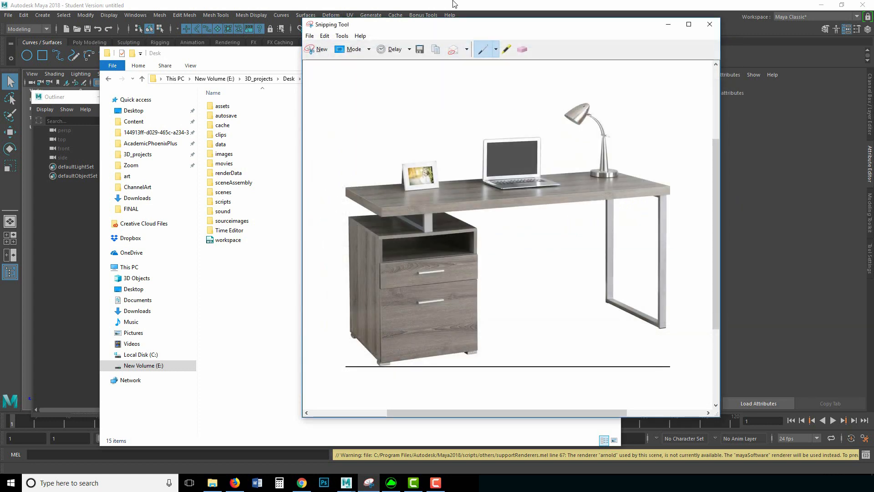
left_click(228, 55)
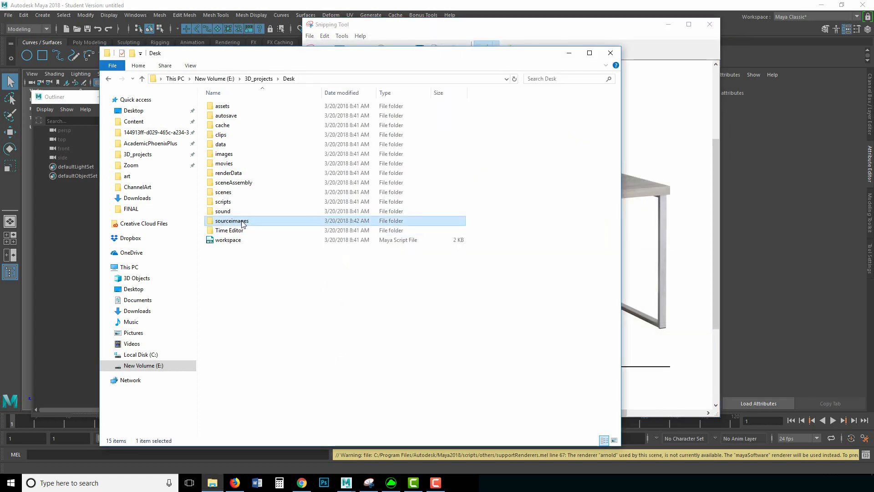
Step: Open deskReference's Properties Details tab in sourceimages, showing 713 x 580 pixels
double_click(252, 222)
left_click(281, 128)
right_click(281, 129)
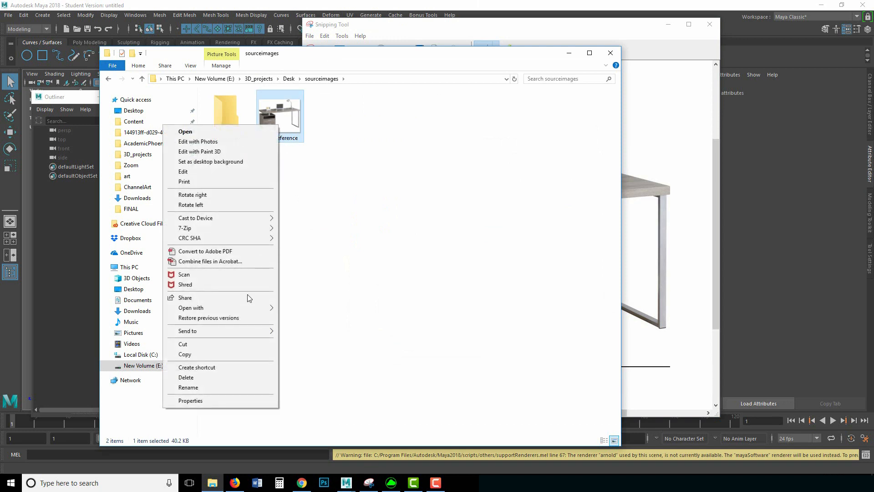
left_click(204, 401)
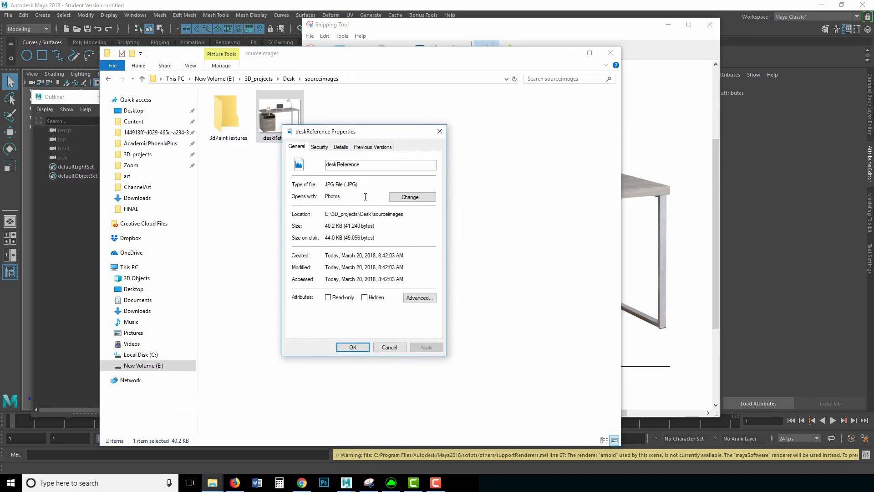
left_click(341, 147)
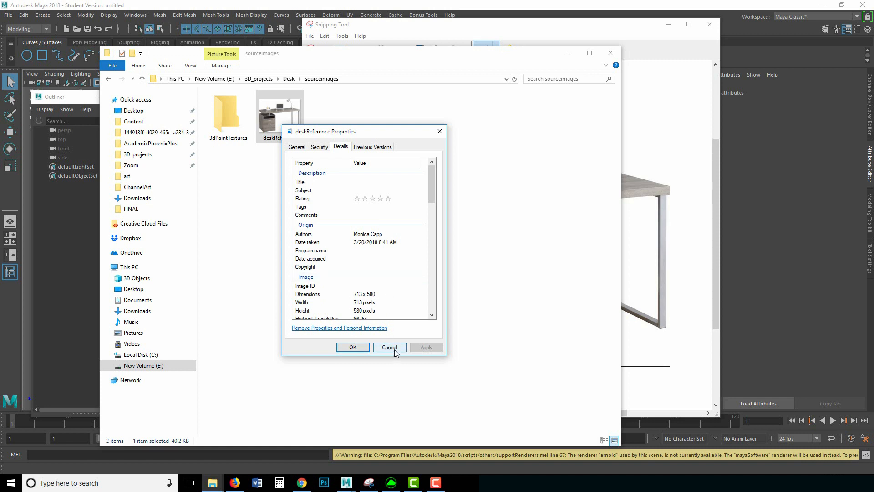
Step: Move the Properties dialog to the right and minimize Snipping Tool and File Explorer
left_click_drag(395, 348, 424, 327)
left_click_drag(360, 135, 754, 175)
left_click(668, 25)
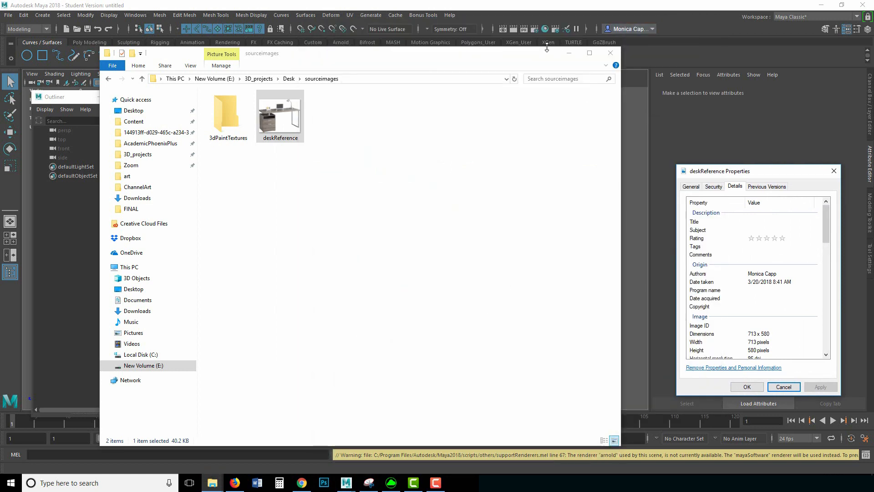
left_click(569, 53)
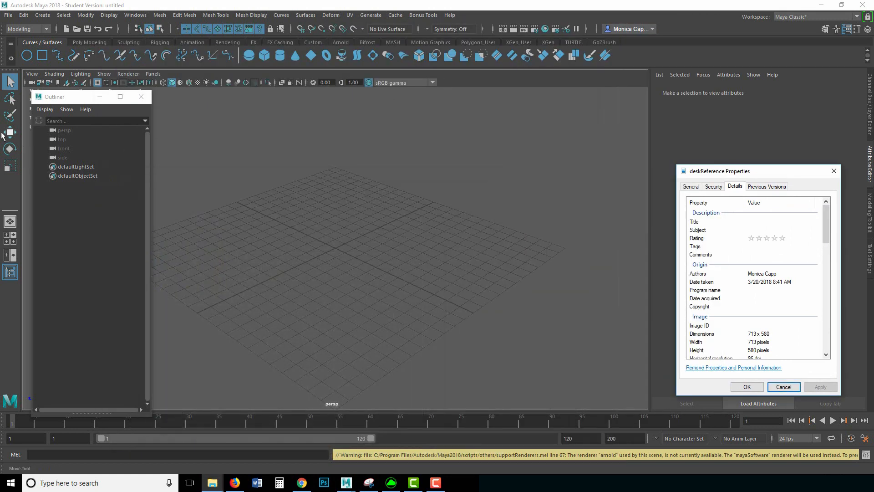
Step: Create a polygon plane at the origin and expand polyPlane1 in the Channel Box
left_click(89, 44)
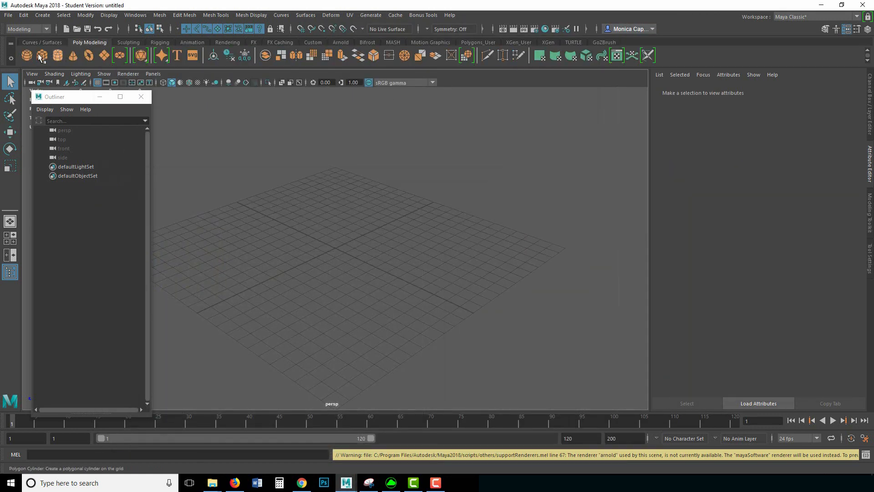
left_click(105, 56)
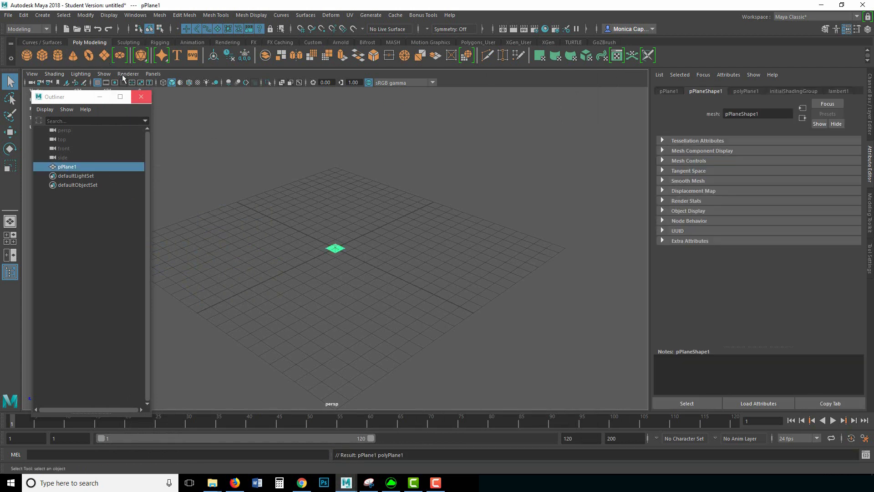
left_click(845, 91)
left_click(870, 98)
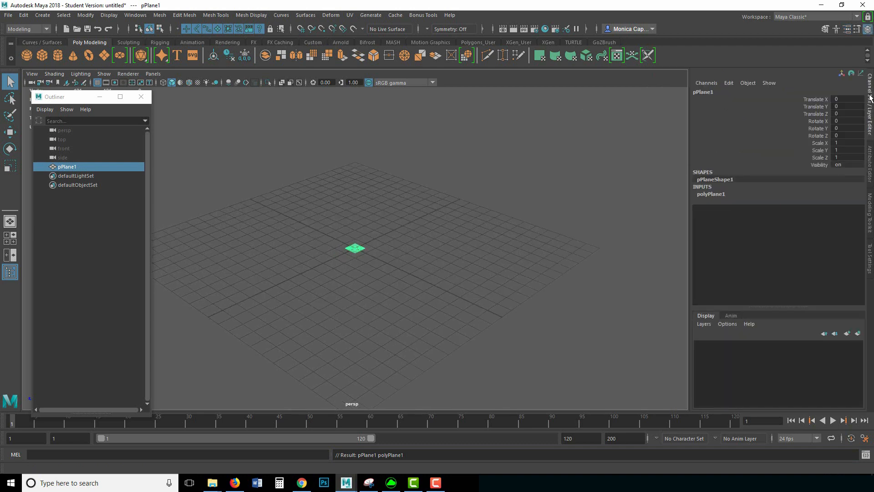
left_click(711, 195)
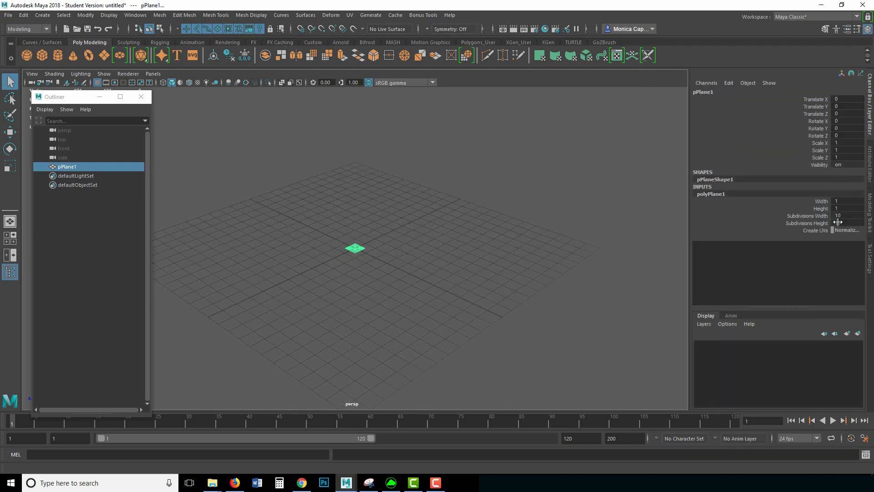
key("f")
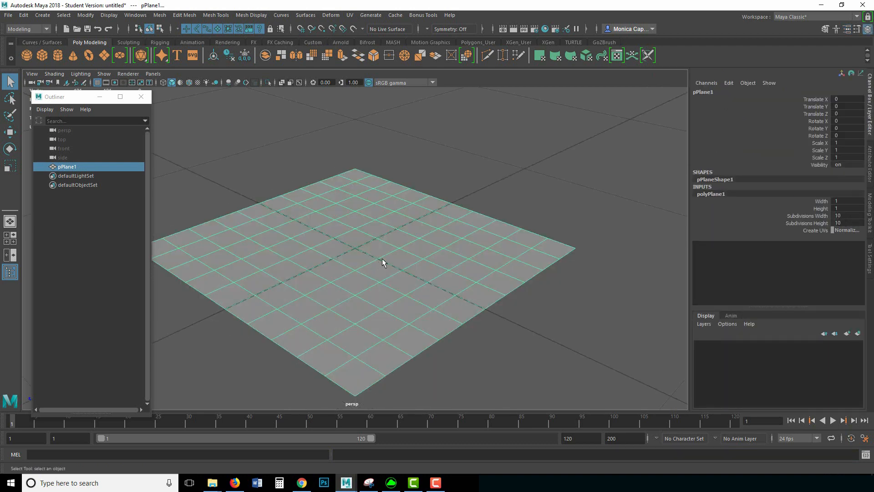
Step: Set the plane's Subdivisions Width and Height to 1
left_click(846, 215)
left_click(846, 223, "shift")
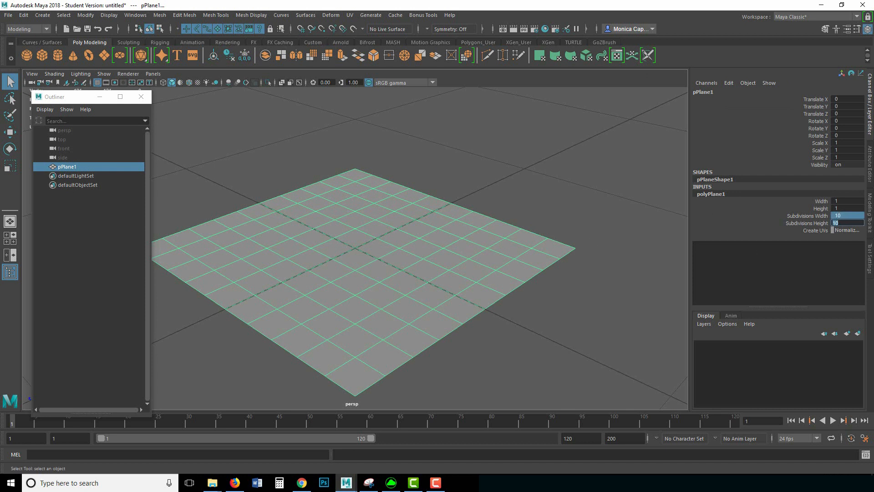
left_click(719, 216)
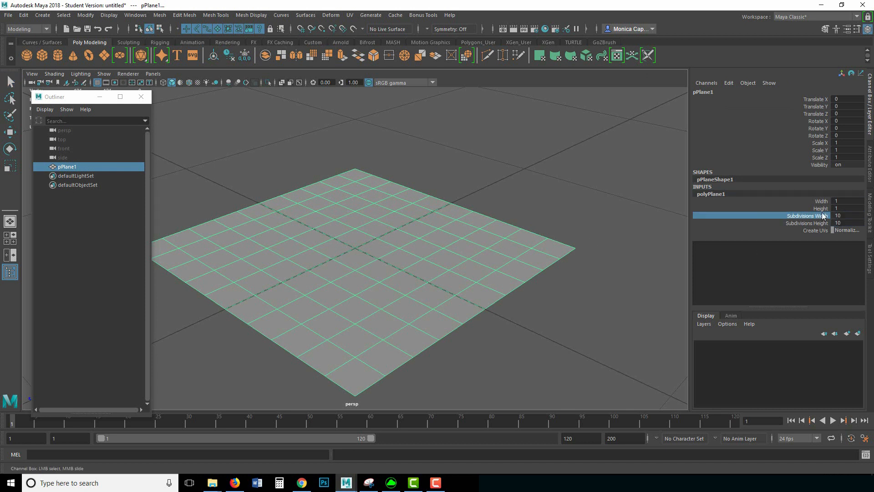
left_click(852, 216)
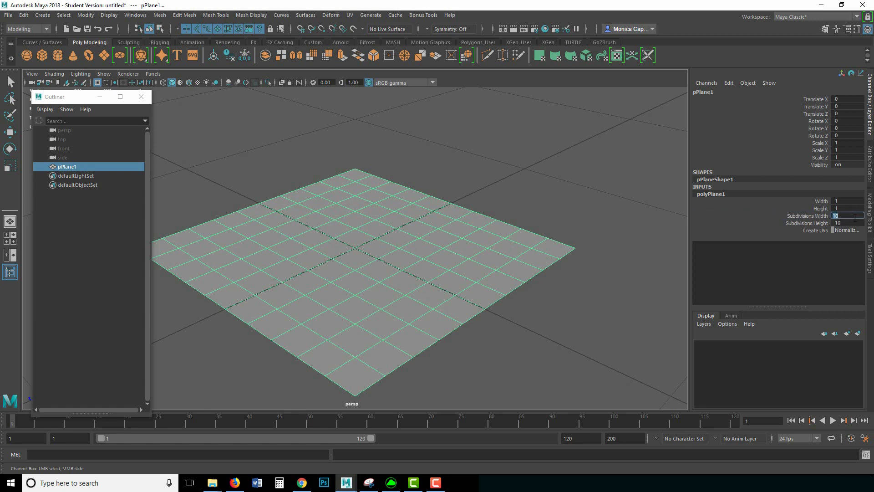
type("1")
key("Tab")
type("1")
key("Tab")
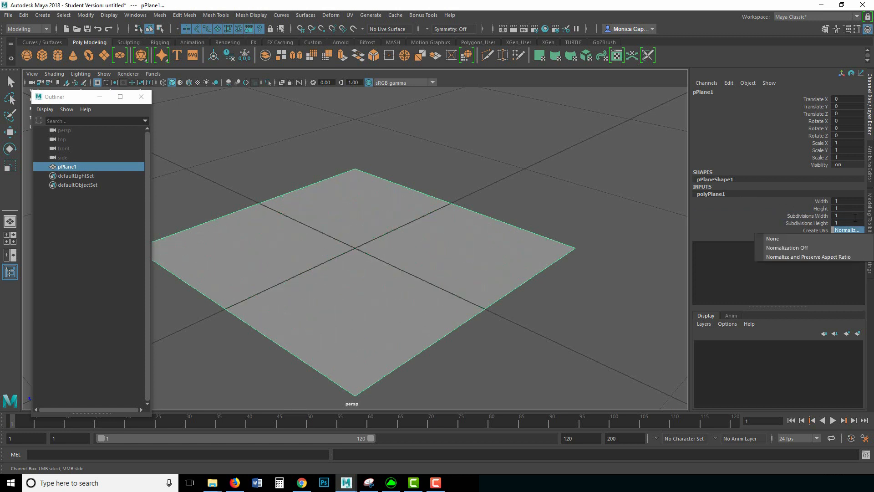
Step: Dismiss the UV creation options and move the image Properties dialog off the Channel Box
left_click(820, 202)
left_click(820, 208)
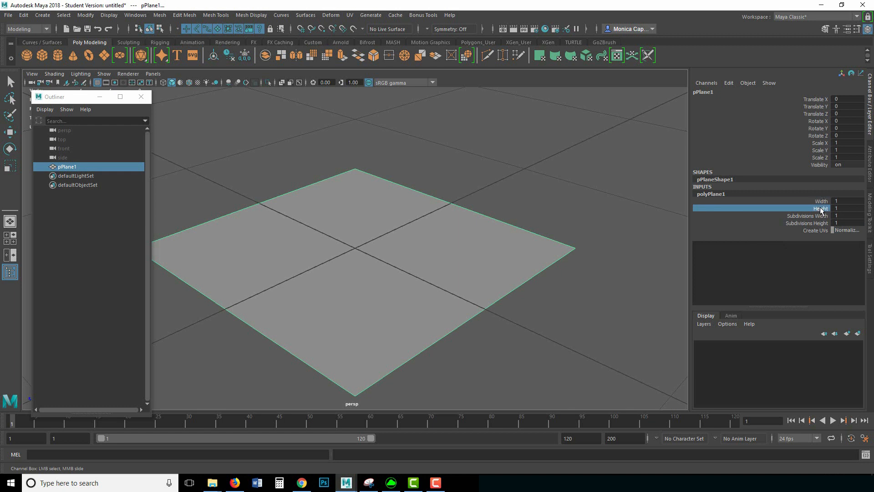
left_click(820, 202)
left_click(821, 208)
left_click(820, 200)
left_click(819, 208)
left_click(822, 201)
left_click(820, 208)
left_click(818, 202)
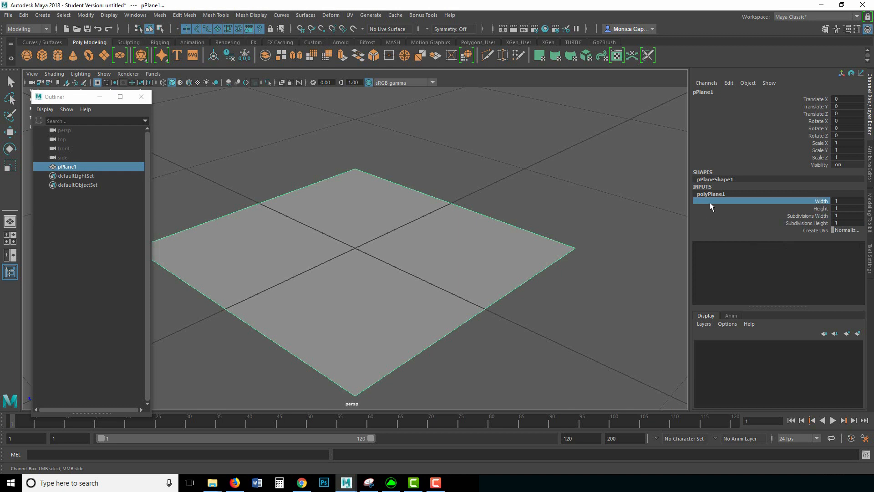
left_click(822, 143)
left_click(823, 157)
left_click(823, 143)
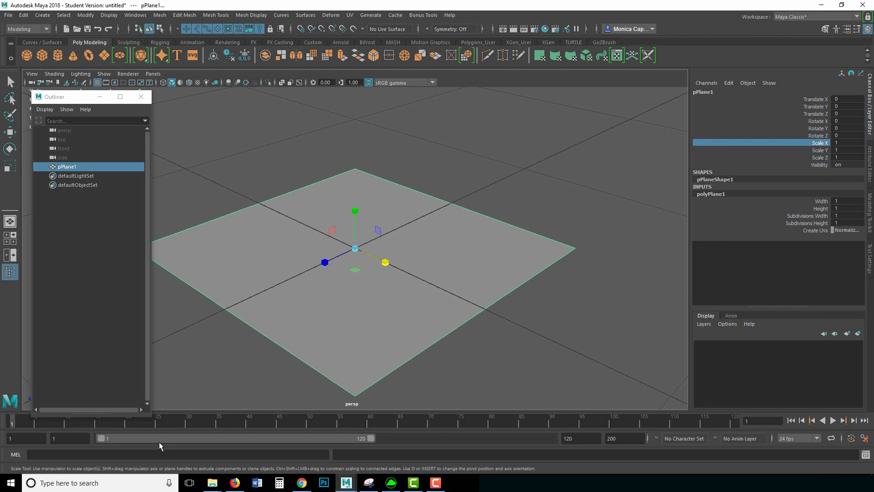
key("alt+Tab")
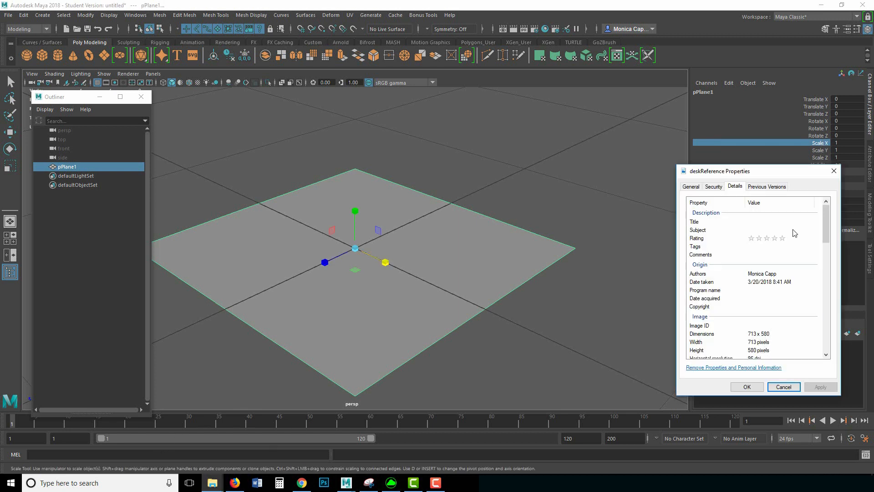
left_click_drag(713, 175, 560, 181)
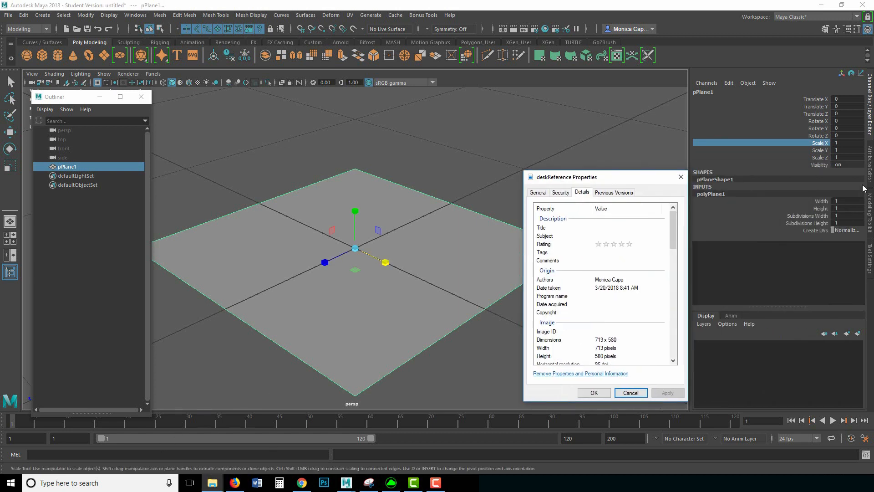
Step: Set the plane's Scale X to 7.13, correcting an initial 713 entry
double_click(849, 143)
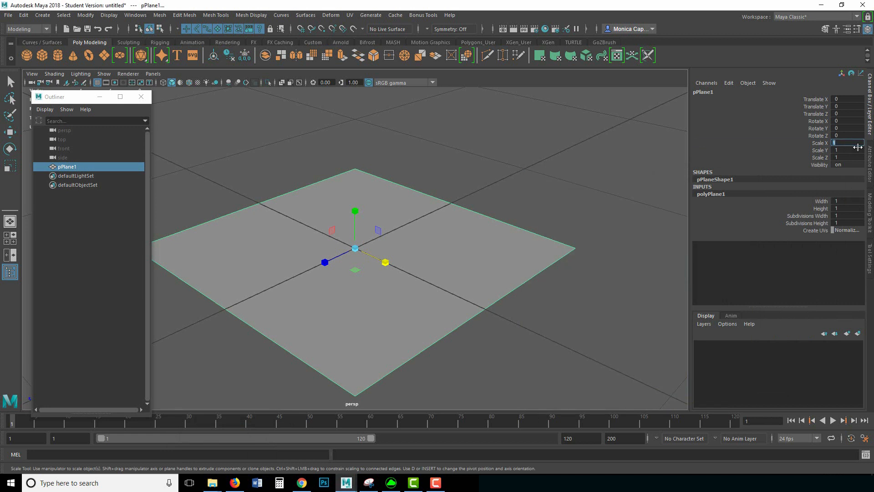
type("713")
key("Return")
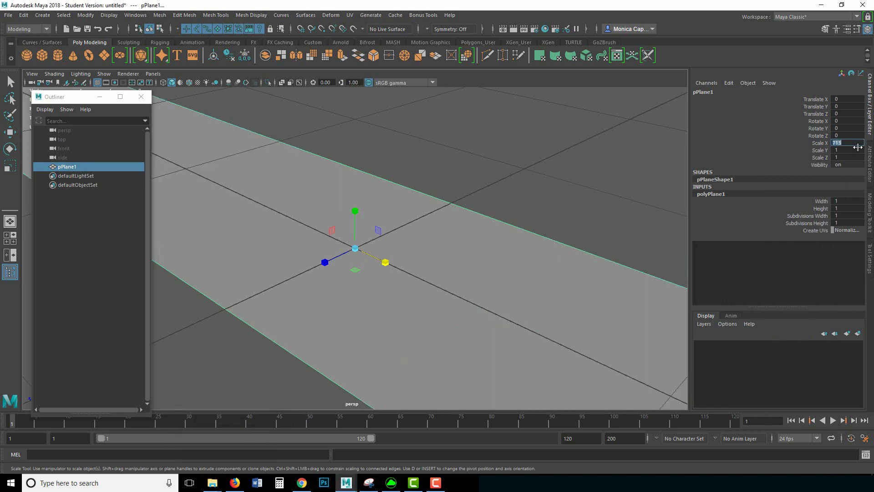
scroll(588, 209, "down", 10)
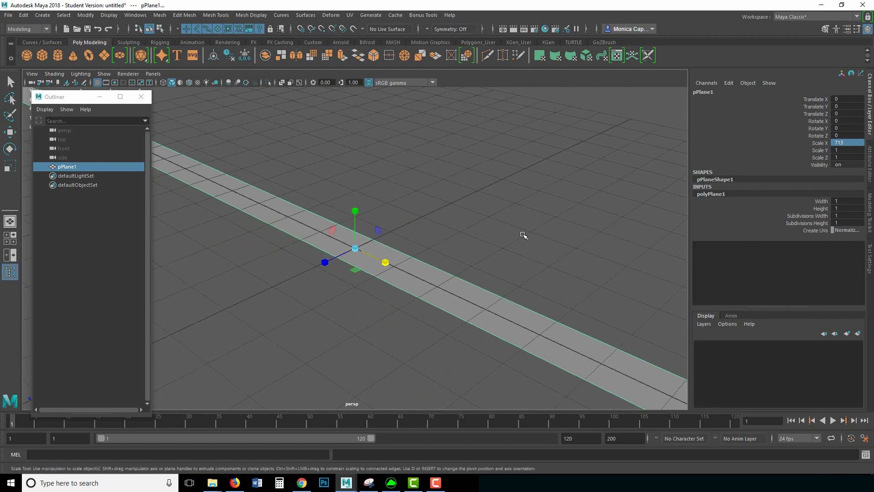
double_click(856, 141)
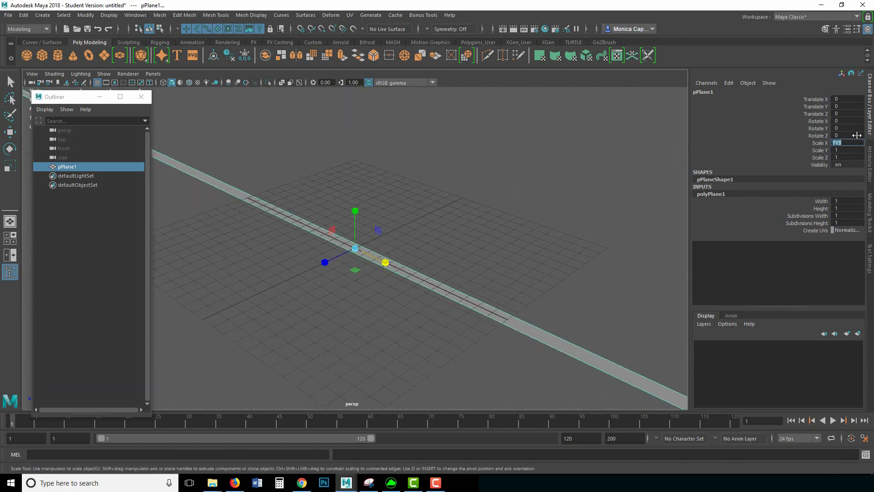
type("7.13")
key("Return")
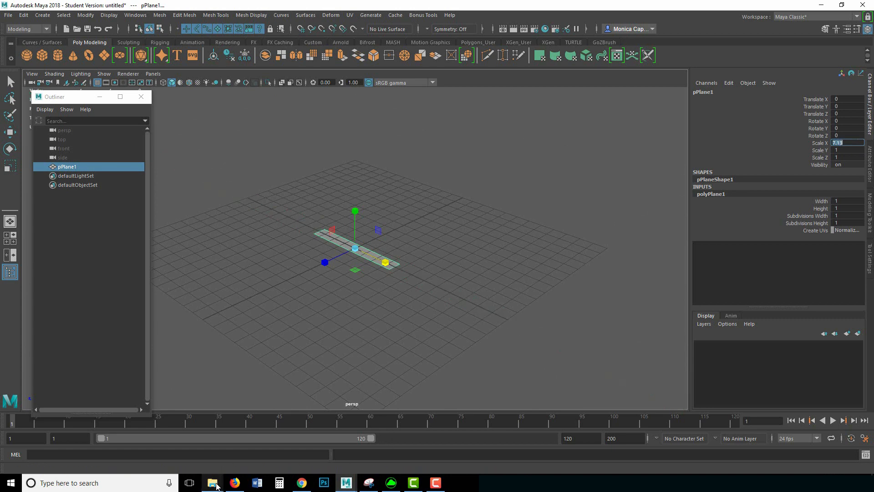
Step: Close the image Properties dialog and set the plane's Scale Z to 5.8
mouse_move(216, 485)
left_click(238, 455)
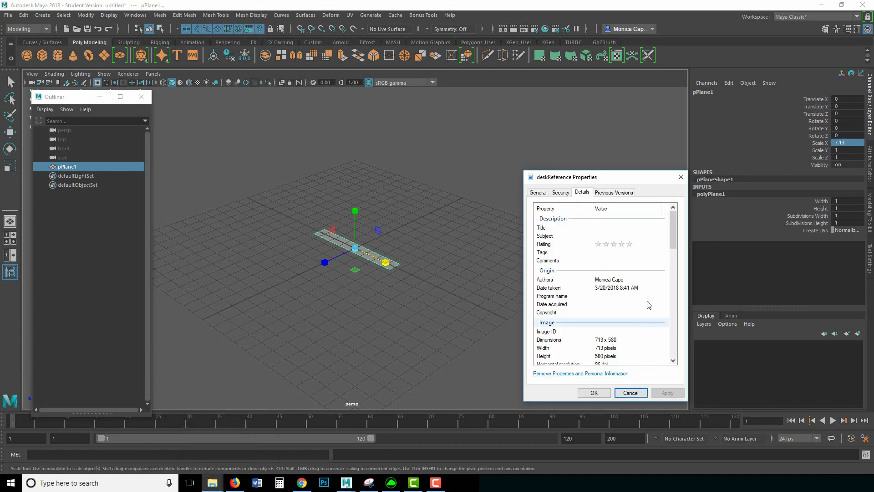
left_click(680, 176)
left_click(844, 157)
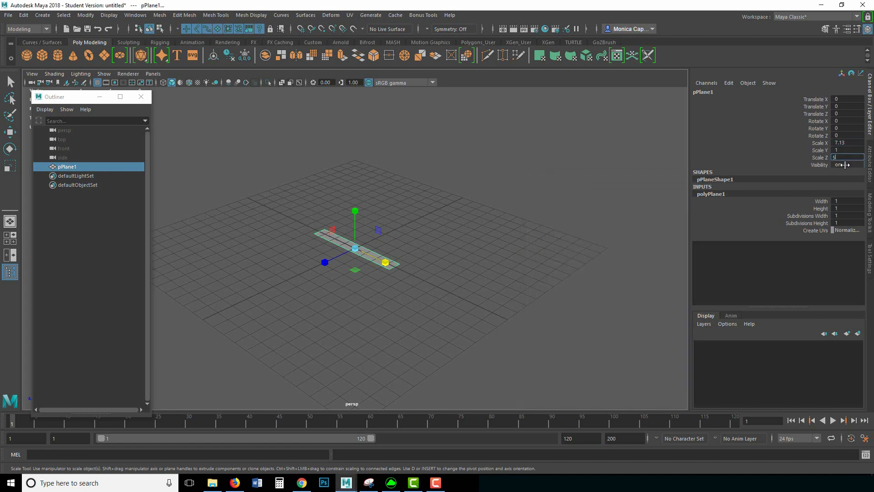
type("5.8")
key("Return")
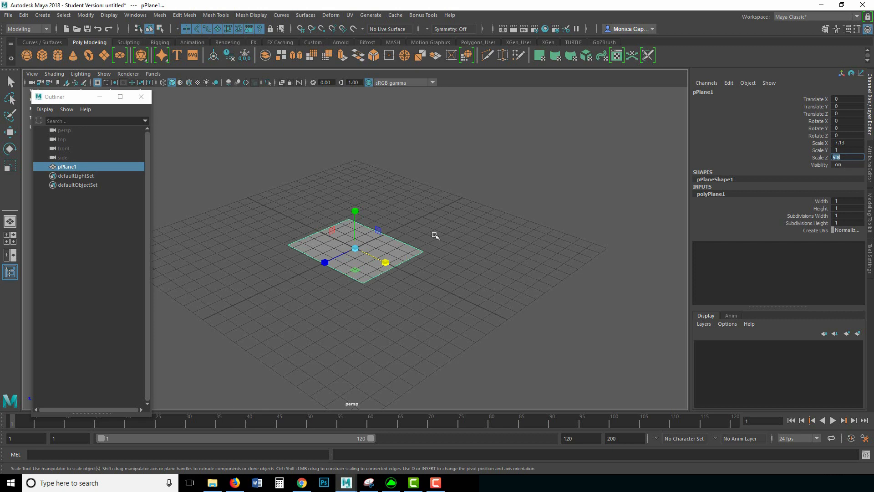
left_click_drag(421, 193, 399, 218, "alt")
right_click_drag(416, 176, 603, 211, "alt")
key("q")
left_click(484, 203)
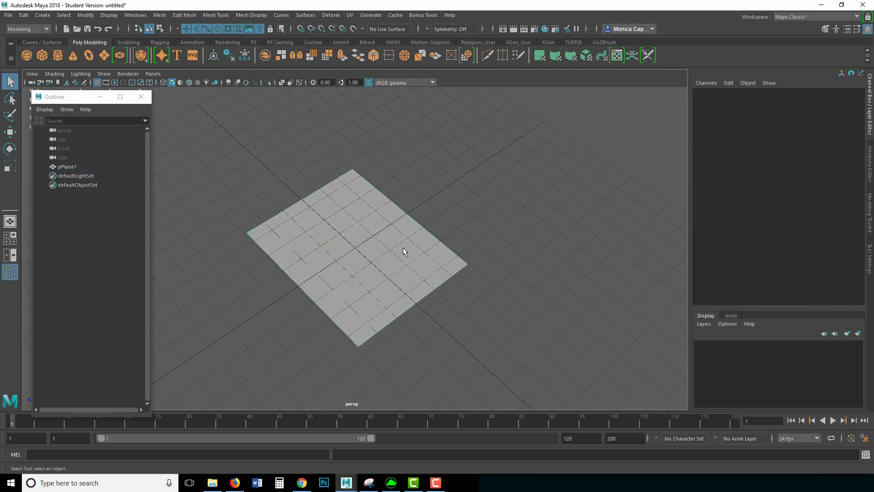
Step: Raise the plane slightly along Y and assign it a new Surface Shader
left_click(403, 250)
key("w")
left_click_drag(356, 217, 356, 211)
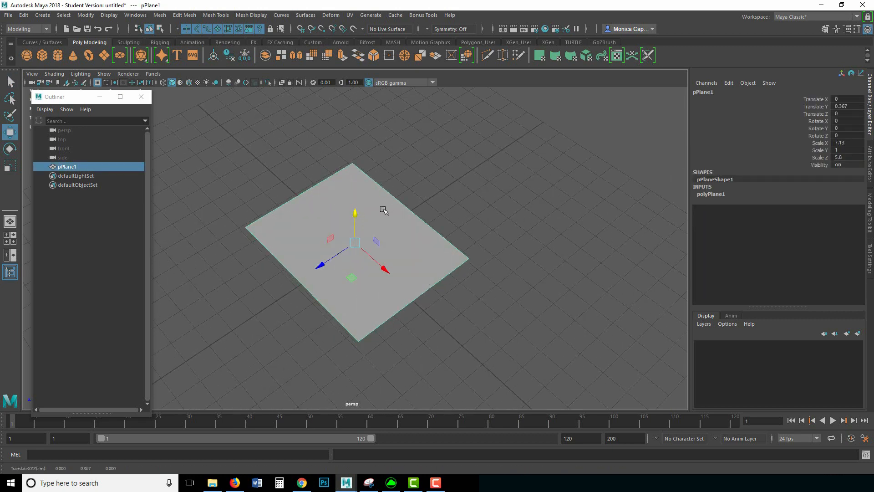
right_click_drag(385, 213, 400, 437)
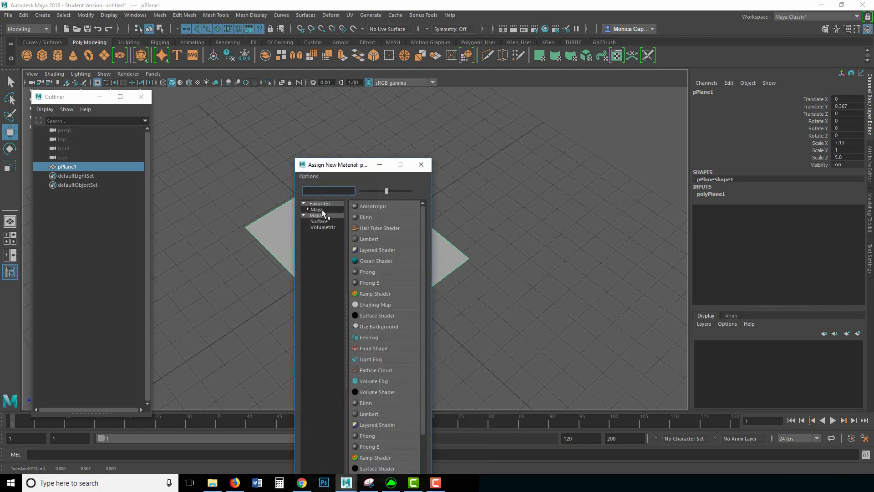
left_click_drag(350, 165, 343, 88)
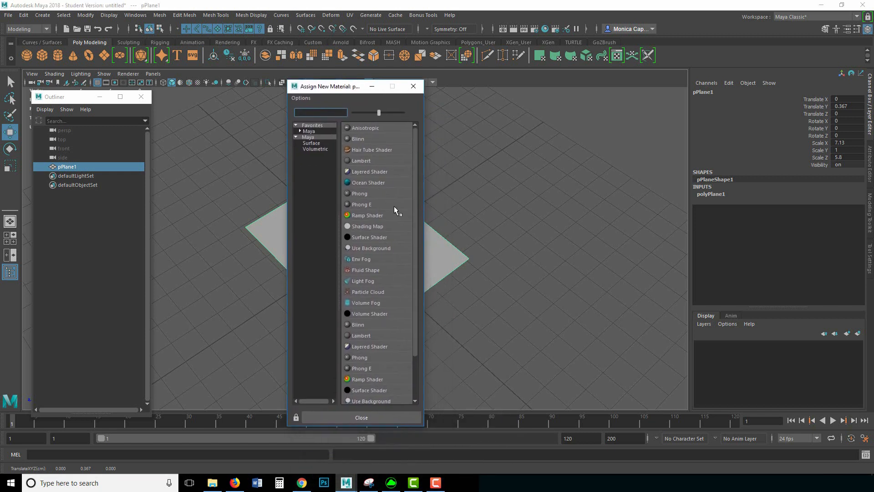
left_click(372, 240)
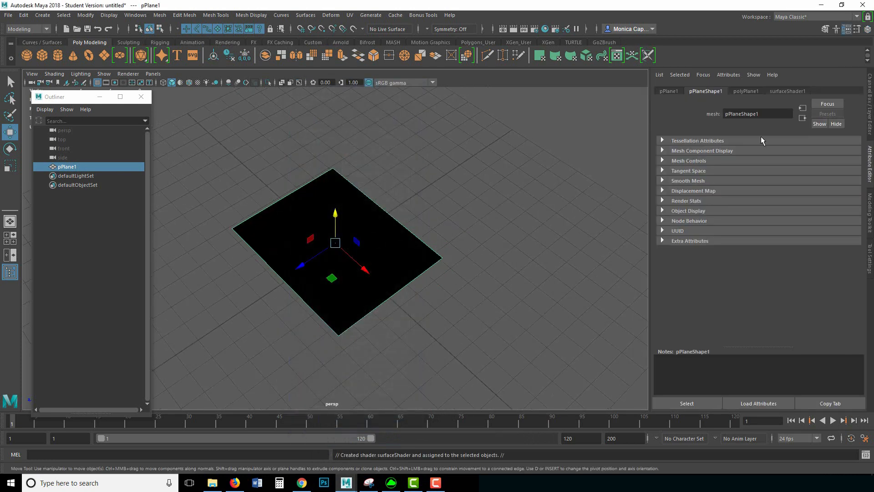
Step: Connect a File texture loading deskReference.JPG to the surface shader's Out Color
left_click(787, 92)
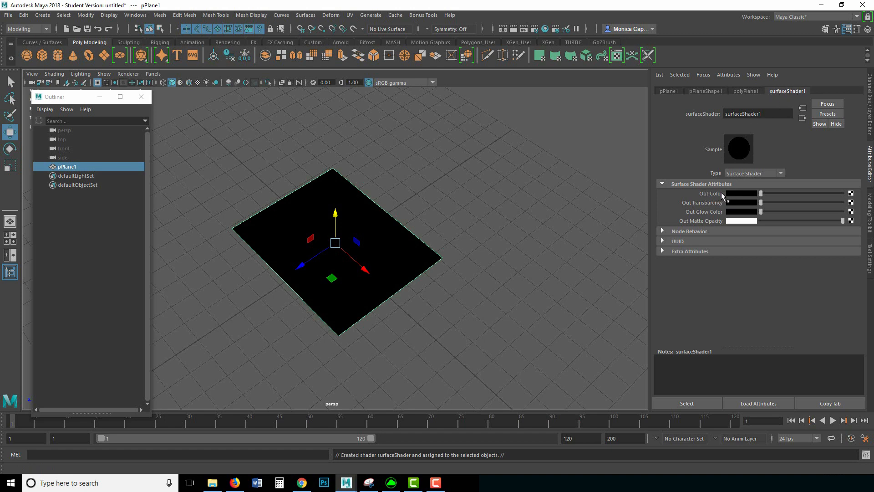
left_click(851, 194)
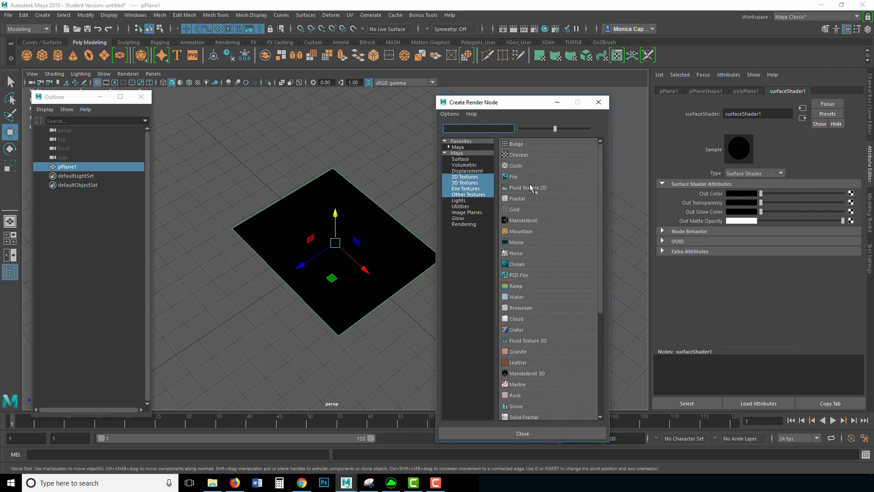
left_click(513, 177)
left_click(848, 215)
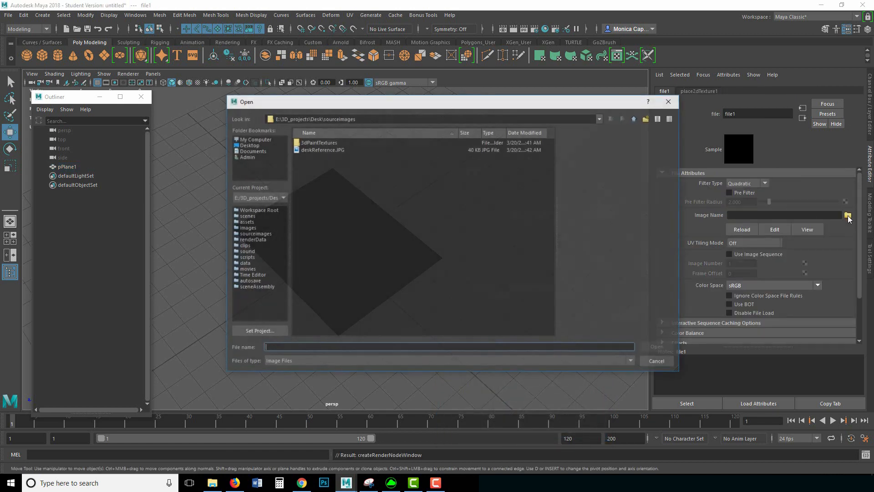
left_click(331, 150)
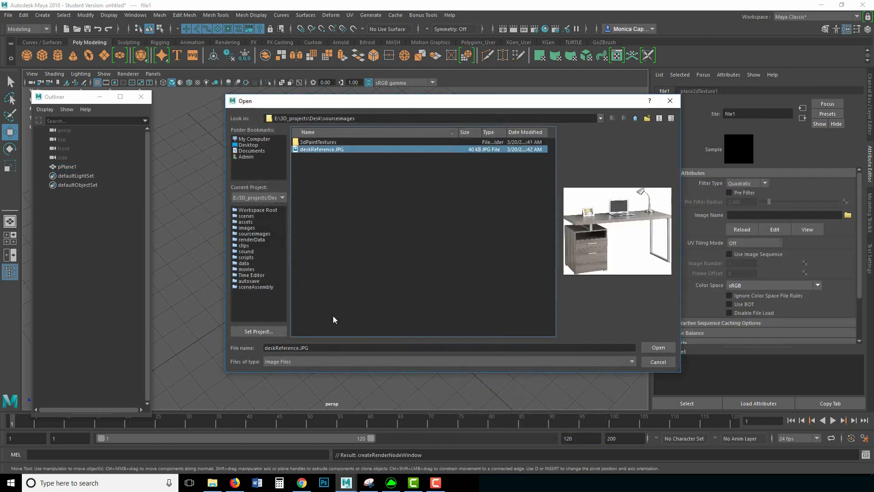
left_click(658, 347)
left_click(371, 274)
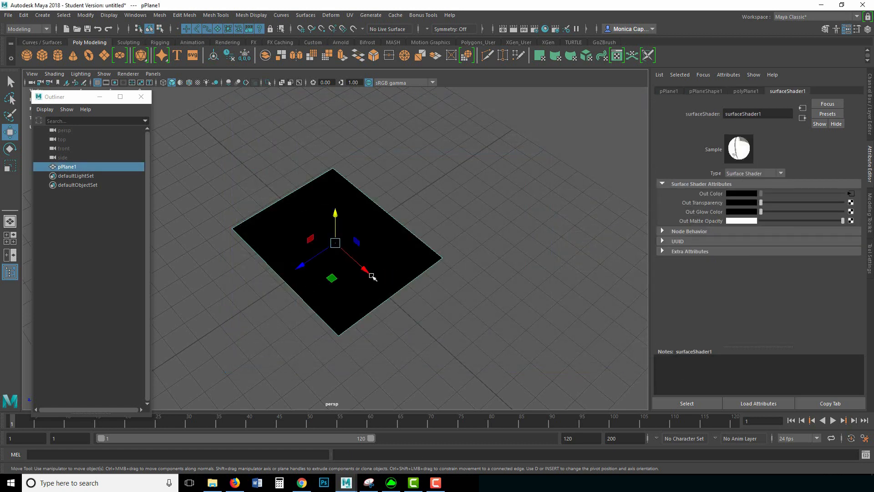
Step: Switch to shaded textured display so the desk image shows on the plane
key("5")
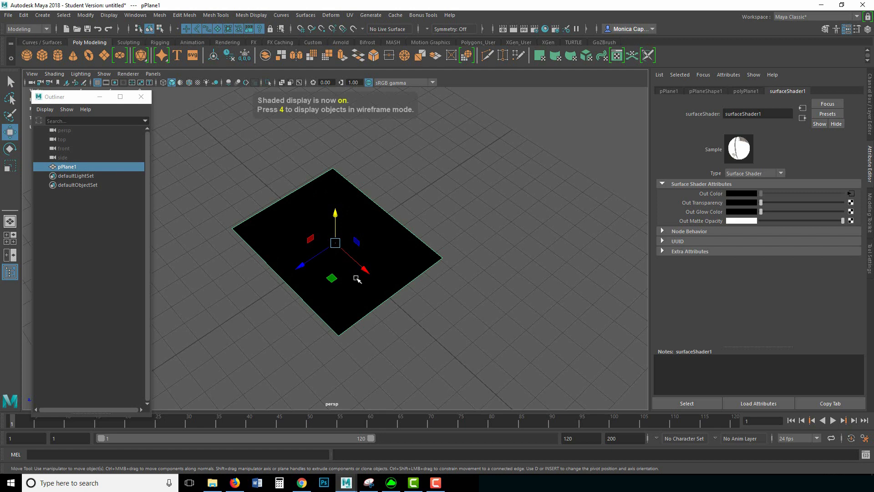
key("6")
left_click(479, 216)
left_click_drag(295, 284, 345, 278, "alt")
right_click_drag(378, 225, 420, 237, "alt")
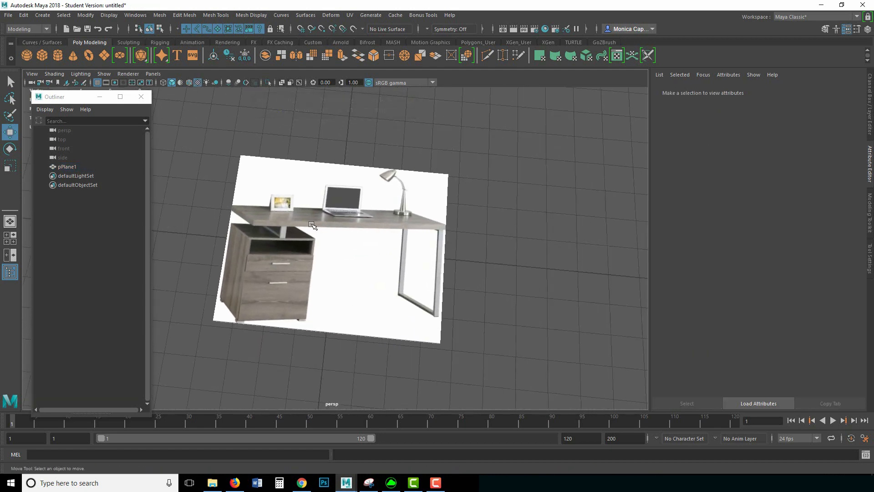
left_click(415, 240)
left_click(180, 83)
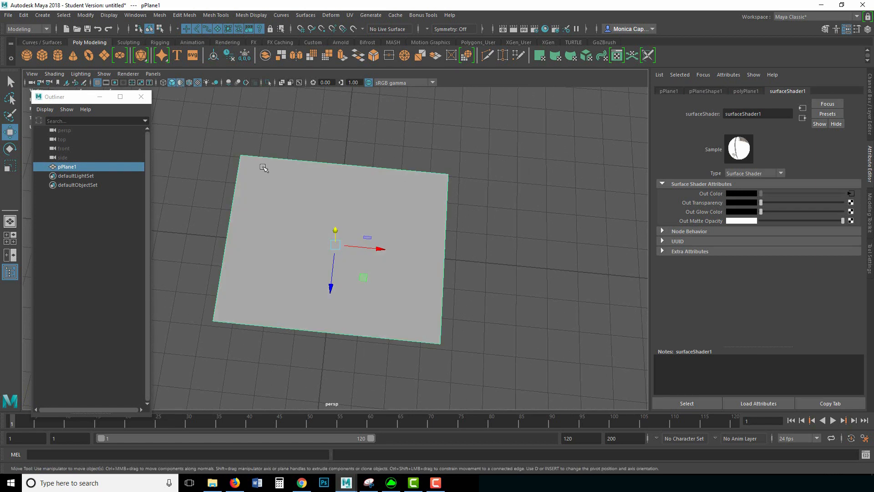
left_click(182, 83)
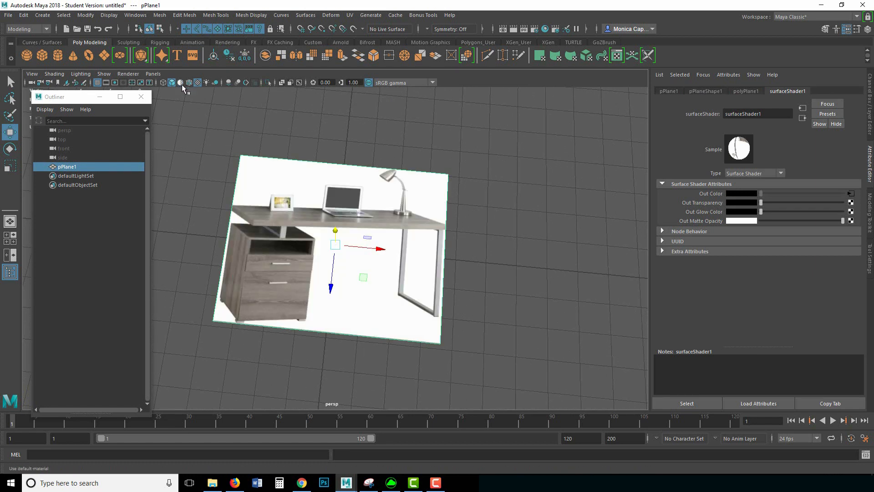
Step: Stand the plane upright at Rotate X 90 and move it to Translate Y 3.545, Z -2.39
key("e")
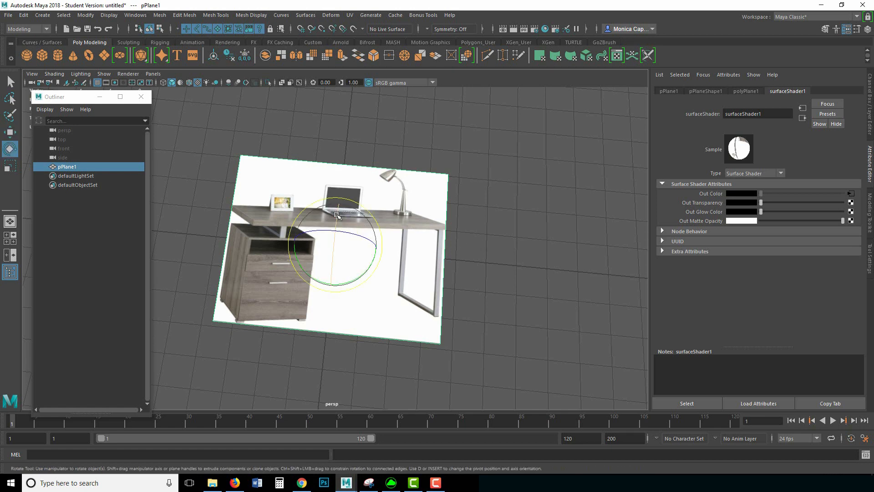
left_click_drag(331, 229, 484, 212)
left_click(869, 96)
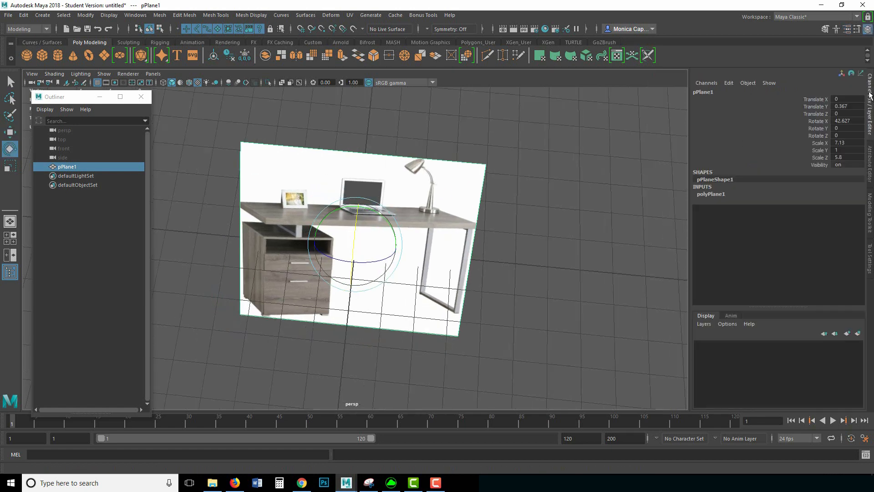
left_click(849, 121)
type("90")
key("Return")
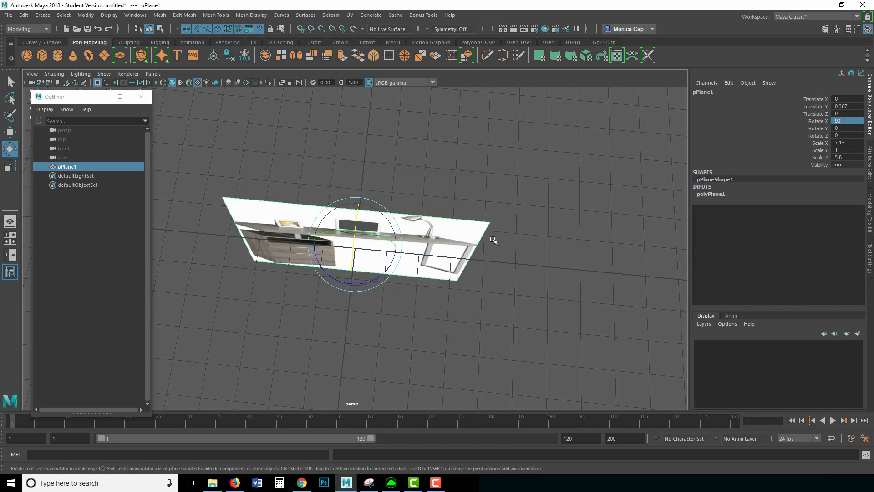
left_click_drag(493, 240, 356, 148, "alt")
key("w")
left_click_drag(312, 189, 360, 186)
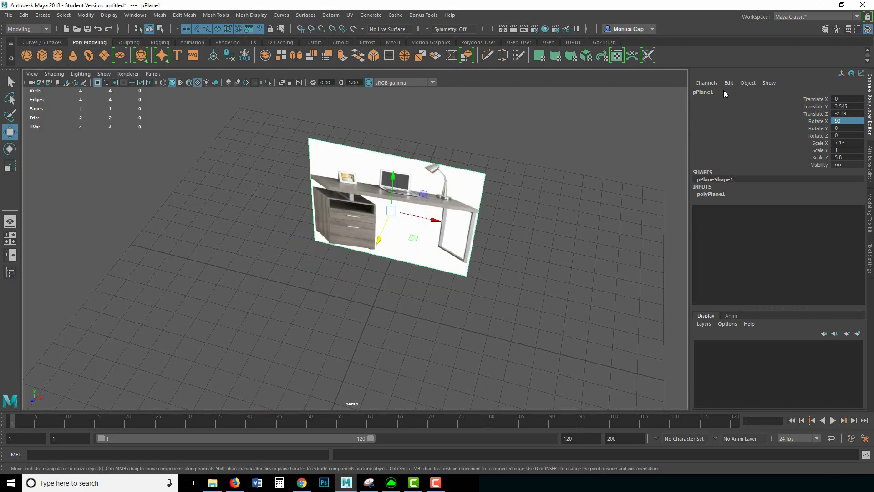
Step: Rename pPlane1 to reference_geo in the Channel Box
left_click(720, 92)
type("refe")
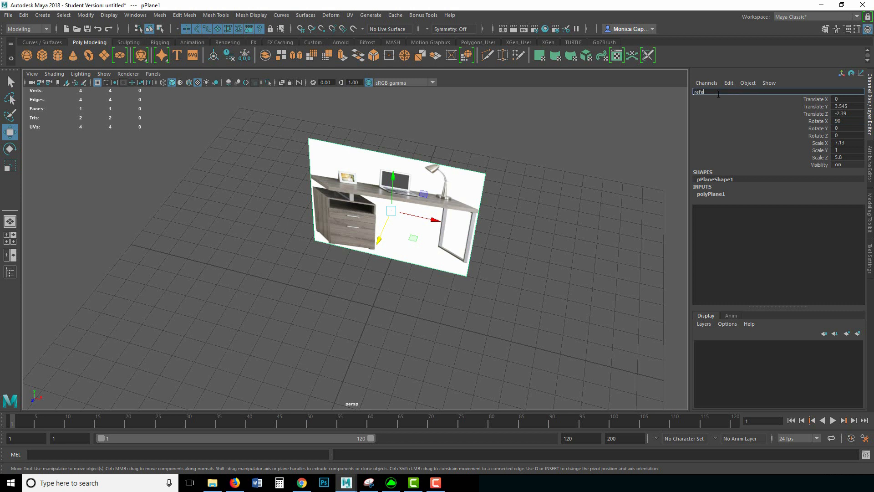
type("rence_geo")
key("Return")
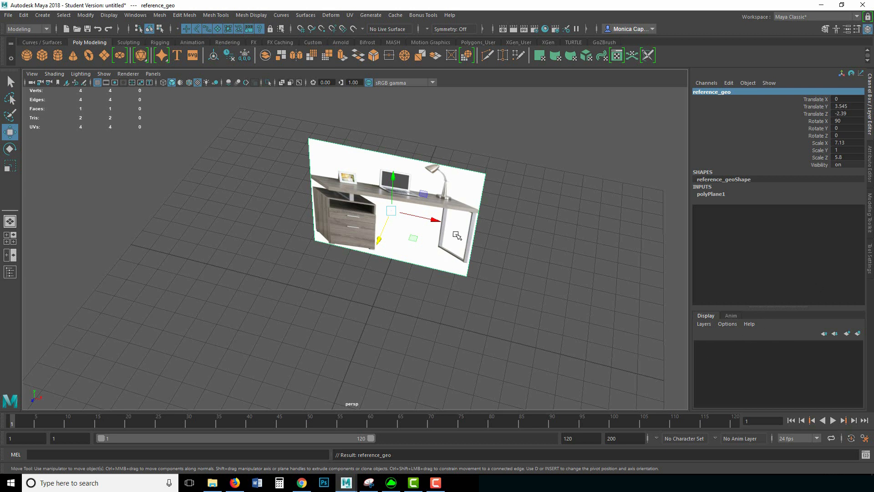
Step: Put reference_geo on new layer layer1 and set the layer to R (unselectable reference)
left_click(859, 336)
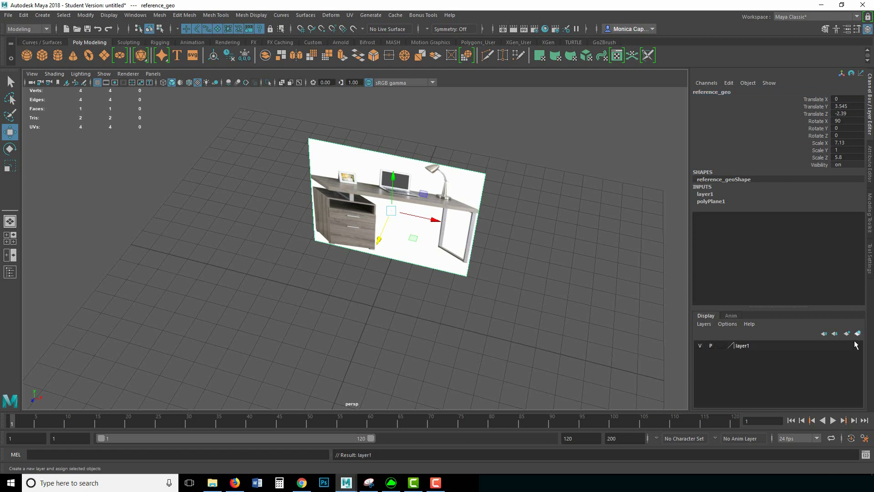
left_click(728, 347)
left_click(699, 344)
left_click(701, 344)
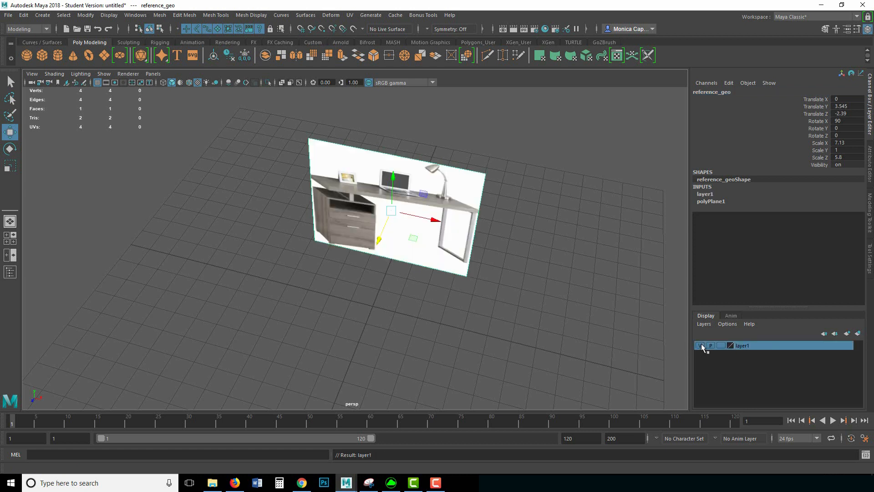
left_click(701, 344)
left_click(701, 345)
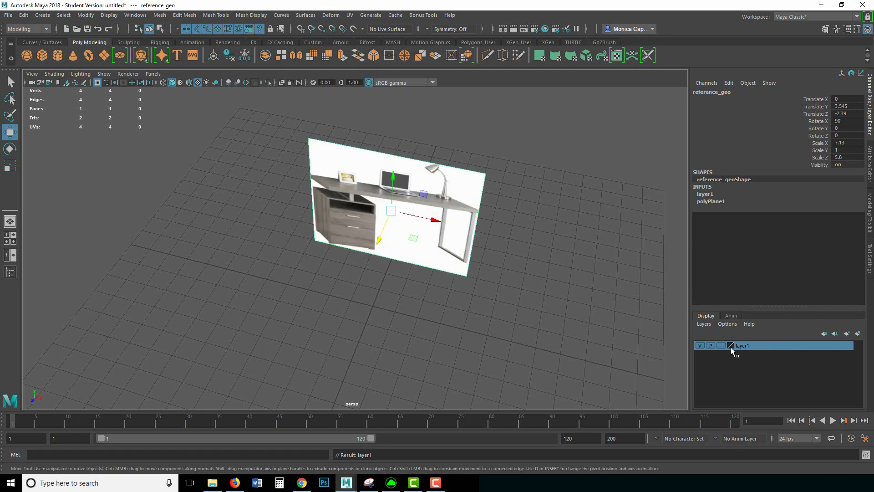
left_click(723, 345)
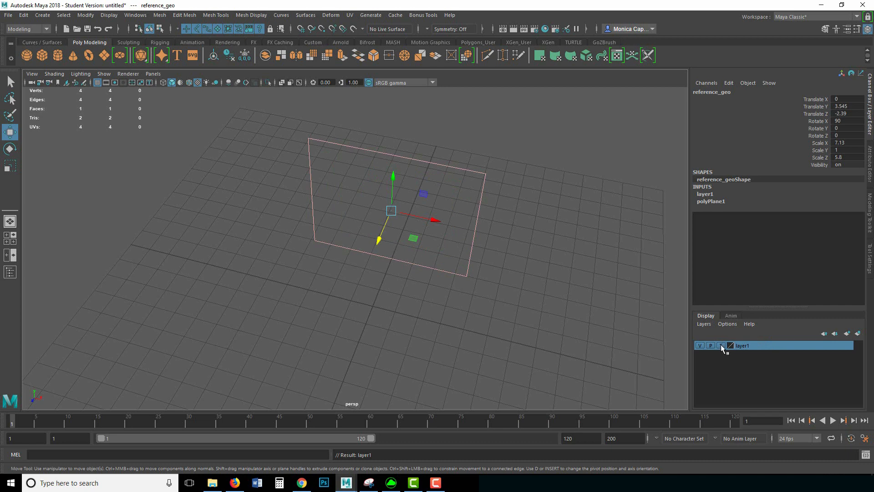
left_click(722, 346)
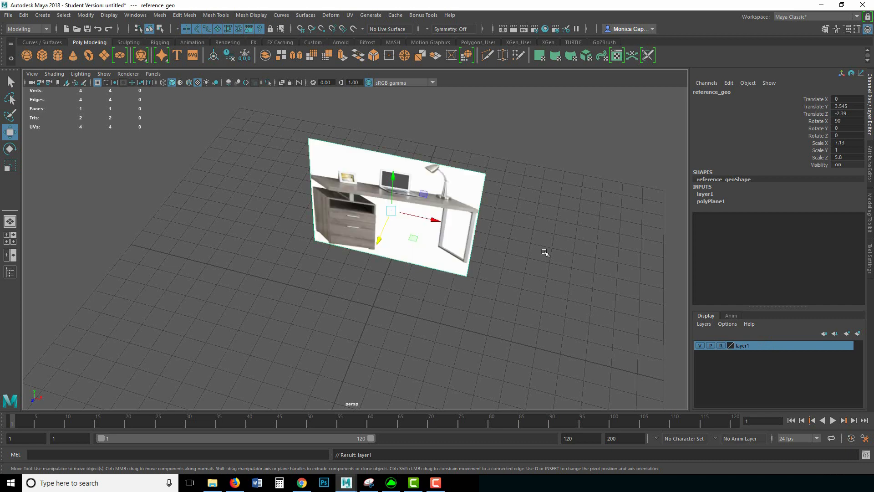
left_click(395, 234)
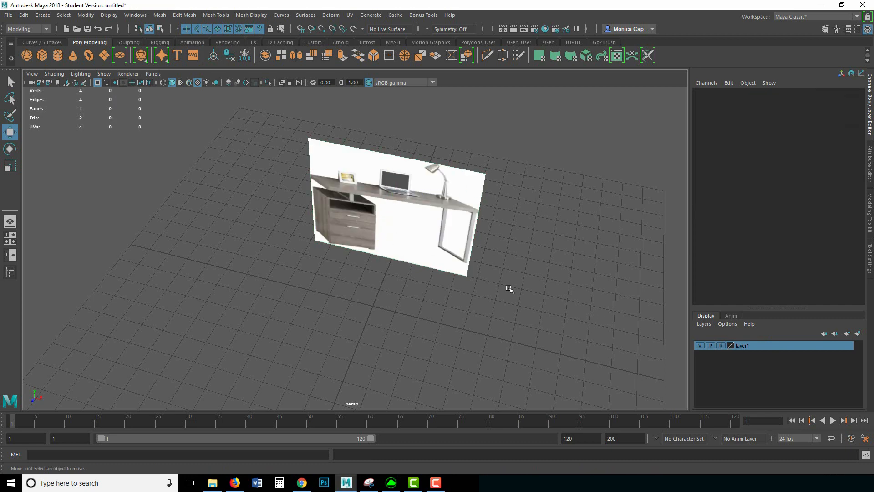
right_click_drag(451, 241, 476, 337, "alt")
left_click_drag(475, 337, 505, 302, "alt")
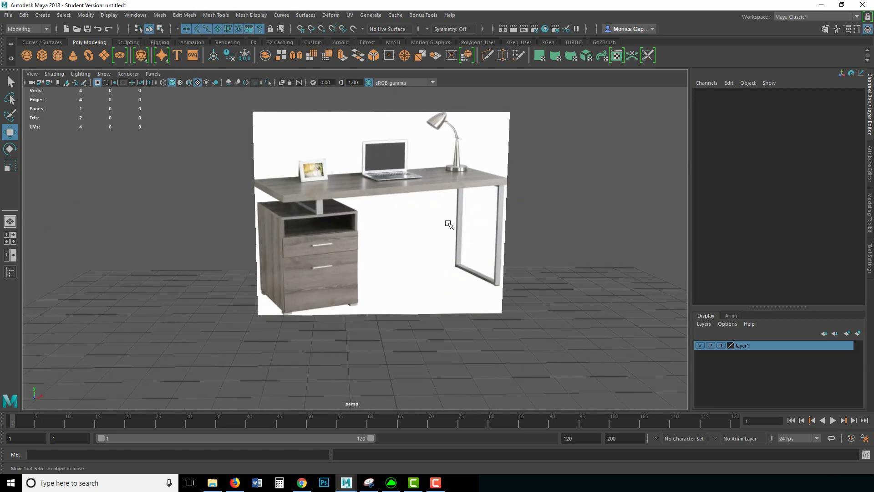
Step: Use Save Scene As to save the file as desk_v1_startModel in the Desk scenes folder
left_click(8, 16)
left_click(50, 62)
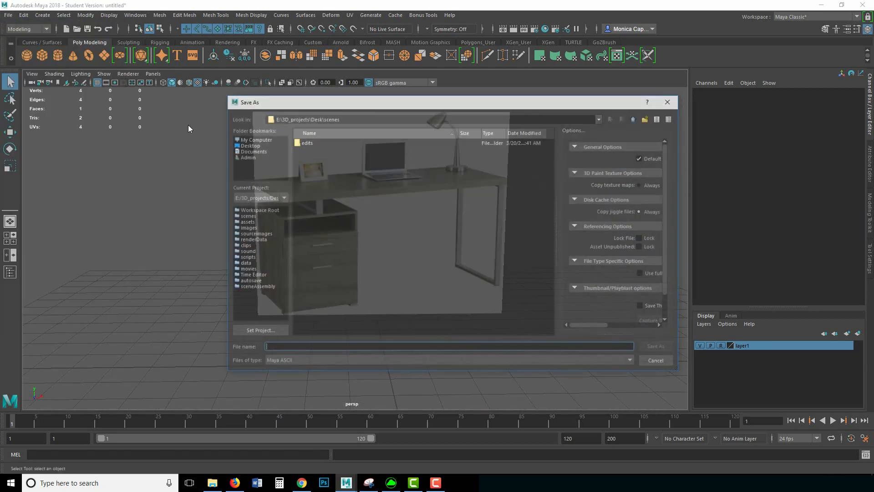
left_click_drag(313, 118, 356, 120)
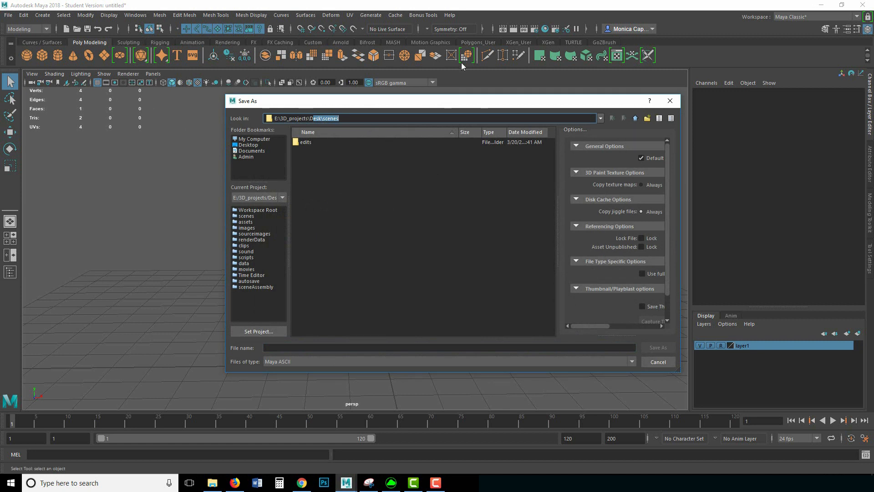
left_click(325, 119)
left_click(295, 348)
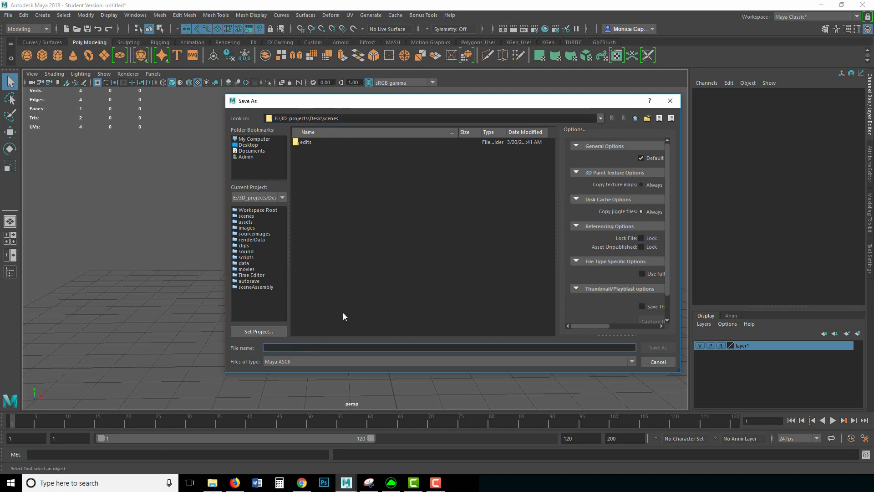
type("desk")
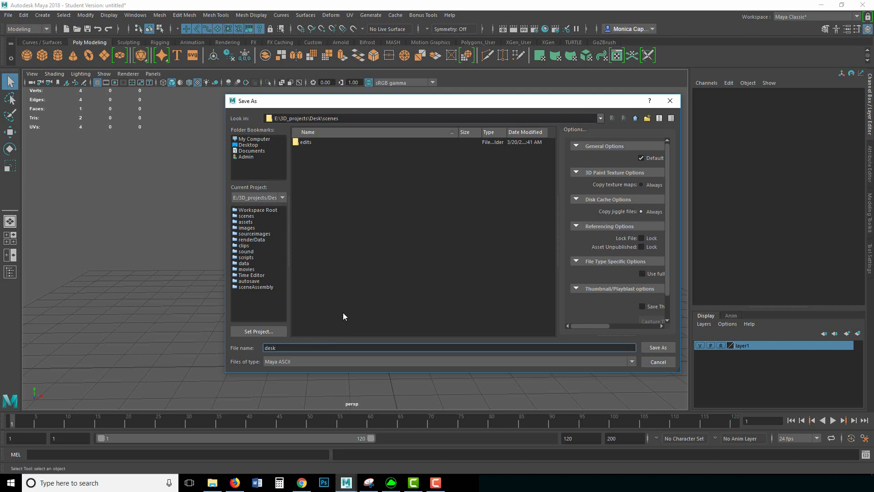
type("_v1_startModel")
key("Return")
key("w")
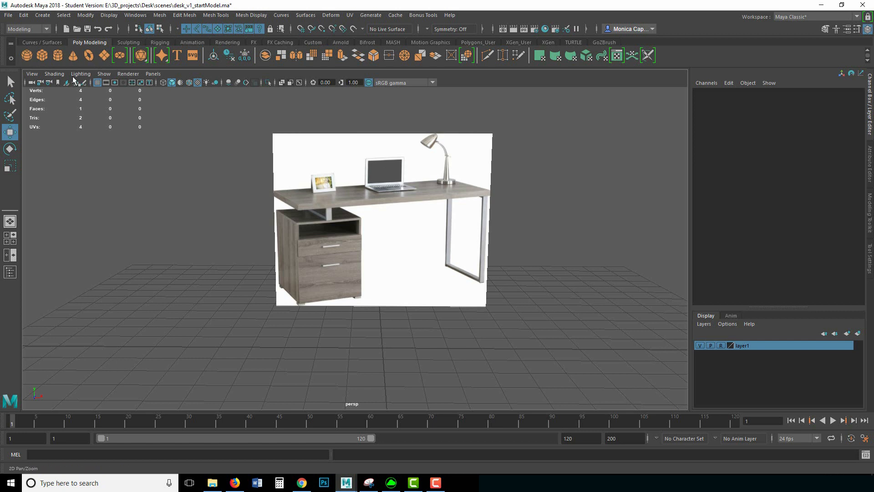
Step: Create a polygon cube, flatten it, raise it to tabletop height and widen it
left_click(42, 55)
key("r")
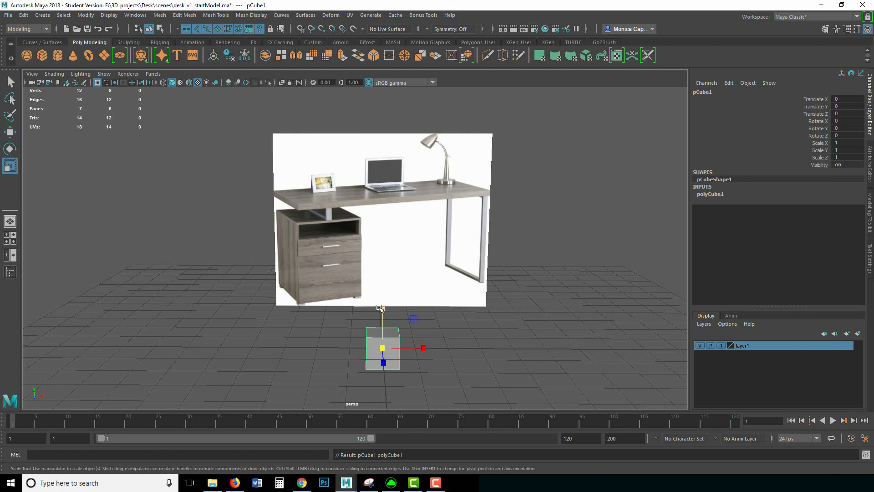
left_click_drag(383, 309, 385, 344)
key("w")
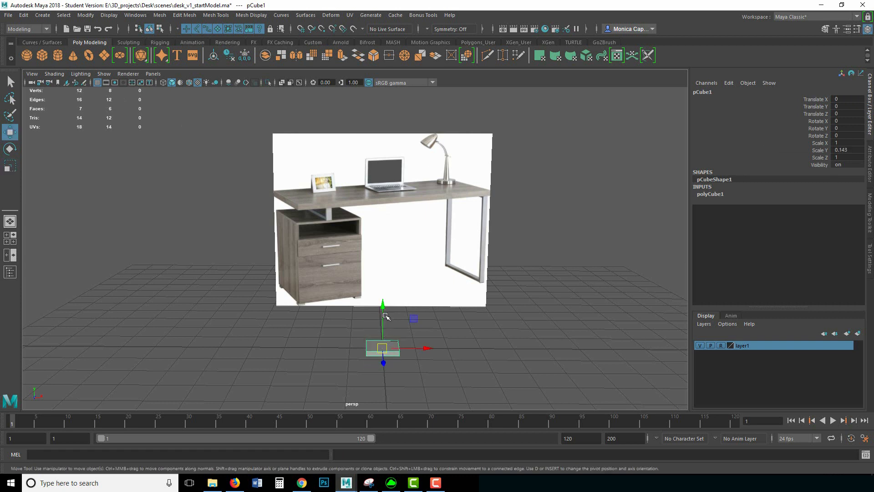
left_click_drag(384, 314, 382, 179)
key("r")
left_click_drag(400, 224, 462, 226)
Step: Stretch and thicken the slab to match the reference desk top (5.992 x 0.175 x 2.623)
left_click_drag(434, 261, 387, 292, "alt")
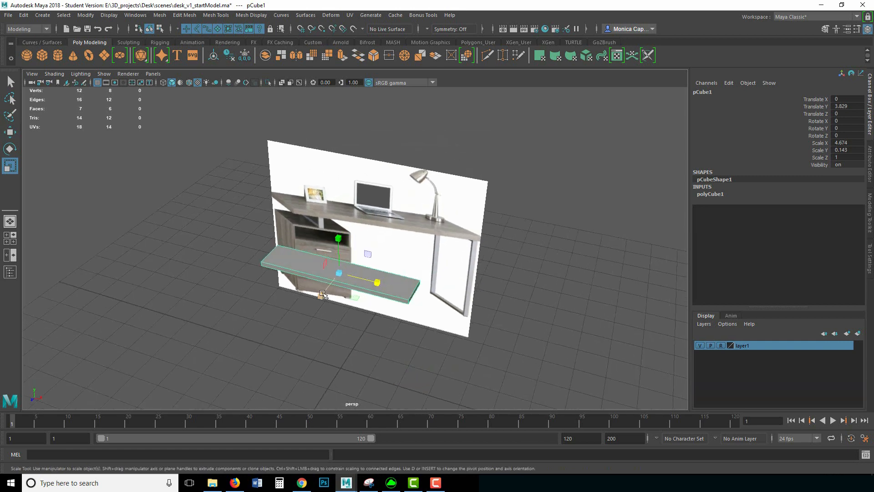
left_click_drag(325, 295, 287, 339)
left_click_drag(377, 282, 391, 284)
left_click_drag(480, 213, 476, 181, "alt")
left_click_drag(397, 153, 395, 146)
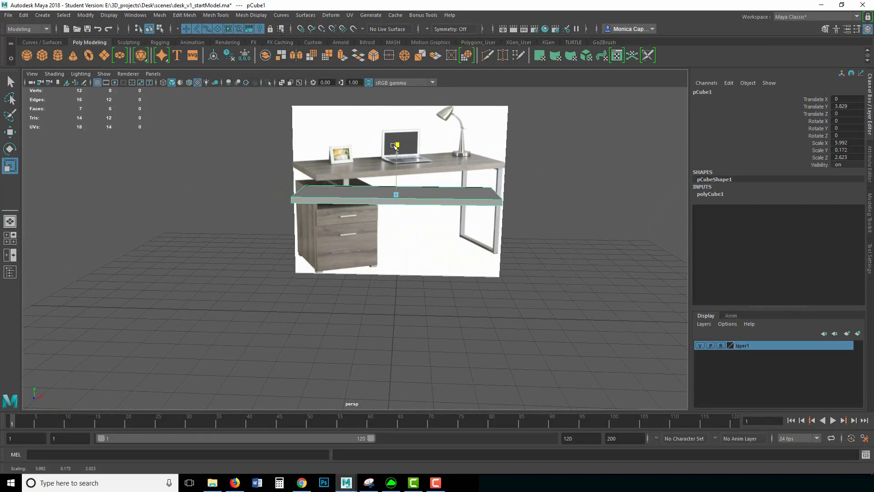
middle_click_drag(562, 153, 504, 162, "alt")
right_click_drag(503, 161, 537, 178, "alt")
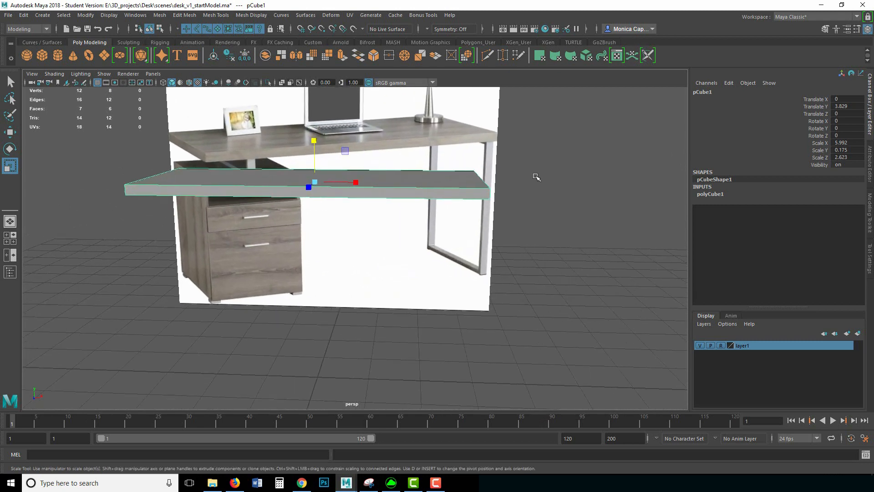
middle_click_drag(537, 178, 523, 203, "alt")
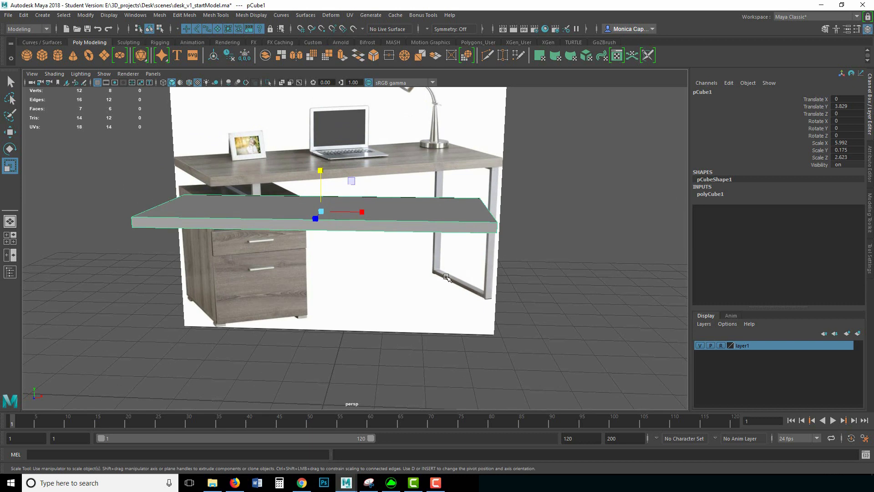
left_click_drag(496, 212, 449, 255, "alt")
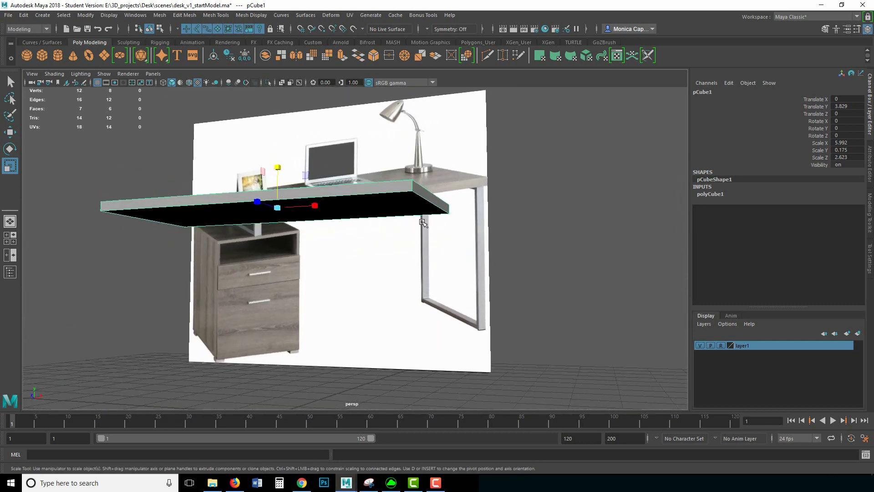
left_click_drag(425, 224, 469, 197, "alt")
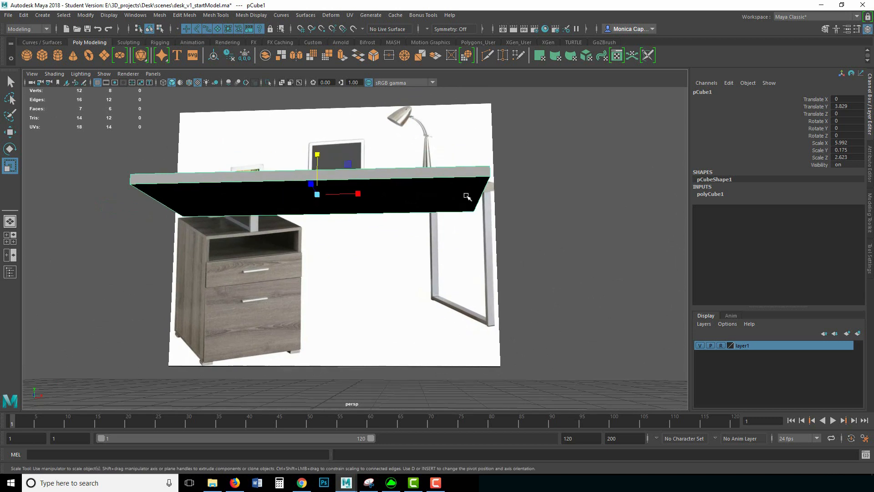
Step: Reselect the tabletop slab and choose Insert Edge Loop from the polygon marking menu
left_click(455, 222)
right_click_drag(450, 197, 532, 179)
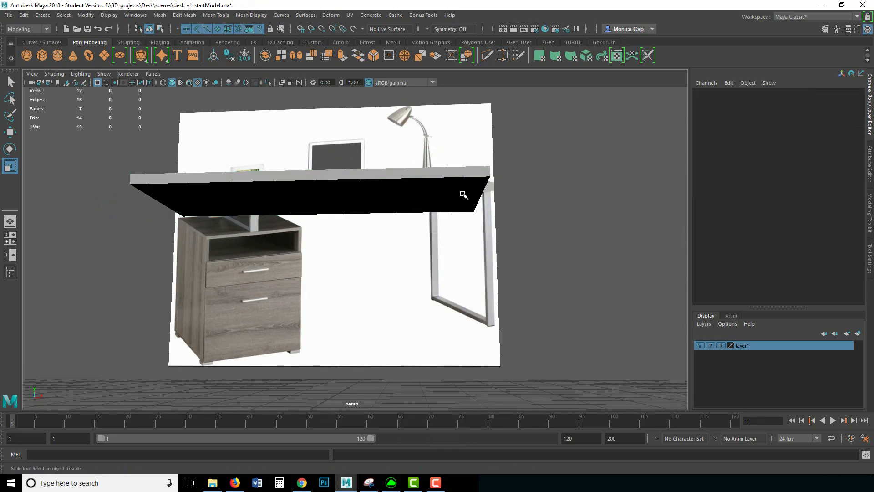
left_click(464, 194)
left_click(531, 229)
left_click_drag(530, 229, 543, 195, "alt")
left_click(400, 258)
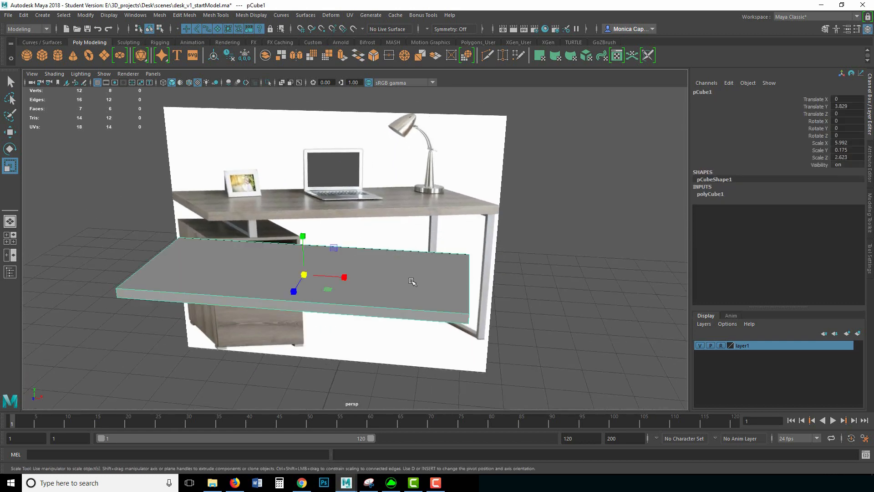
left_click_drag(412, 281, 412, 197, "alt")
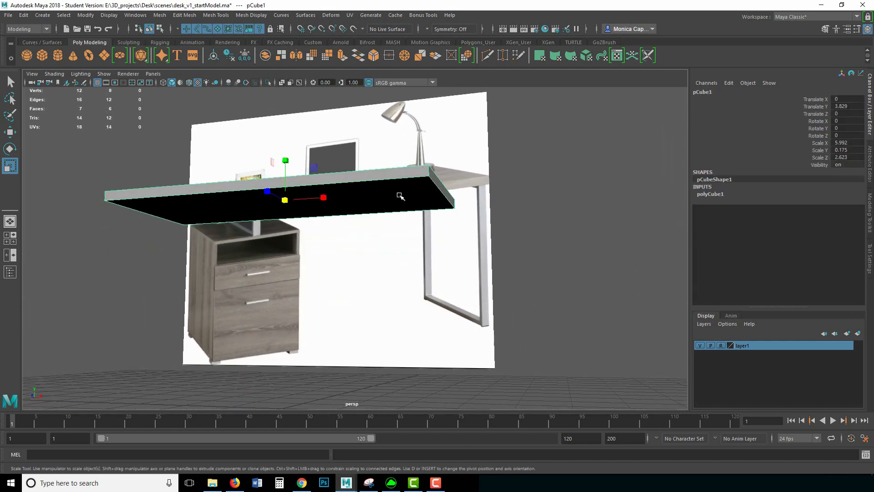
right_click_drag(402, 193, 361, 208, "shift")
left_click_drag(376, 198, 464, 167, "alt")
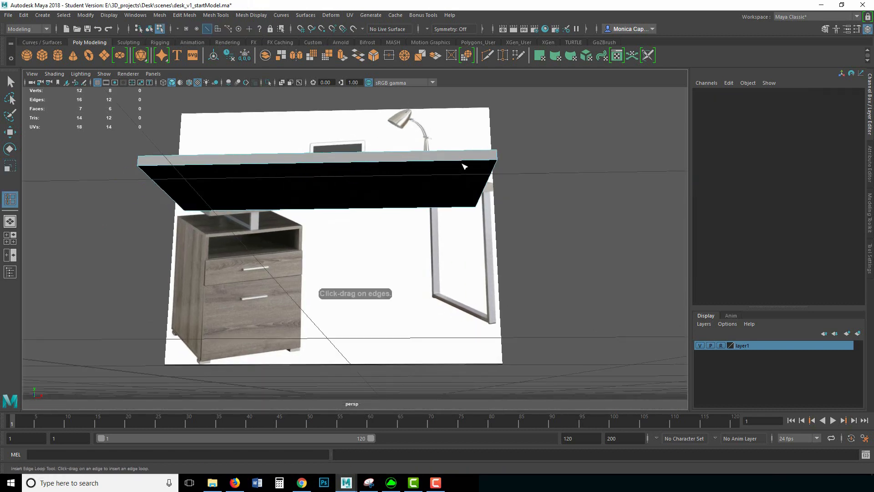
Step: Insert two closely spaced edge loops near the slab's right end and undo an extra horizontal loop
left_click(455, 163)
left_click(467, 162)
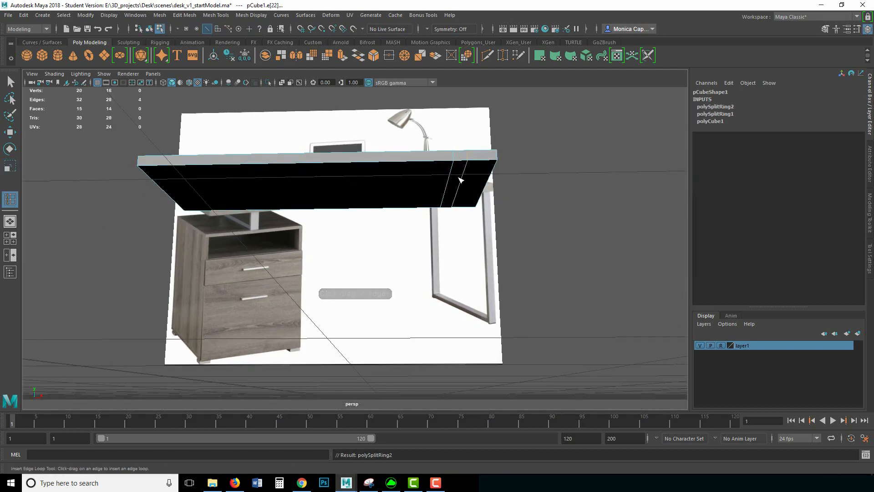
left_click_drag(461, 197, 485, 163, "alt")
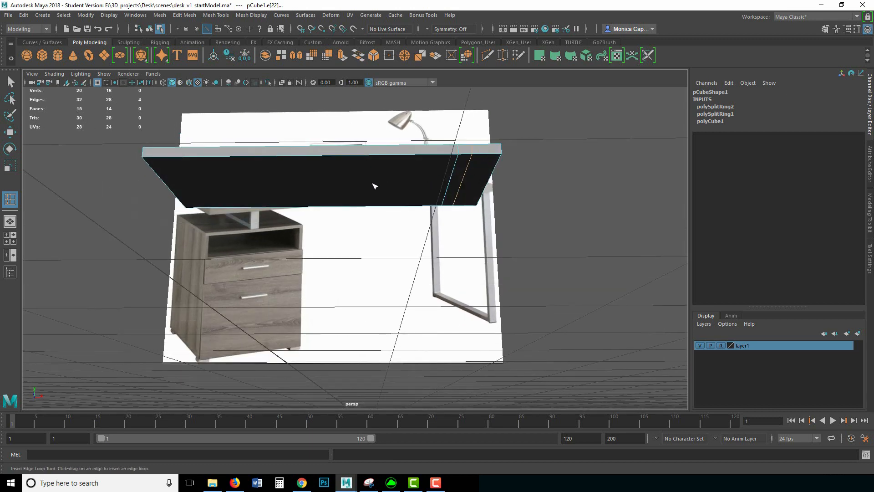
key("F8")
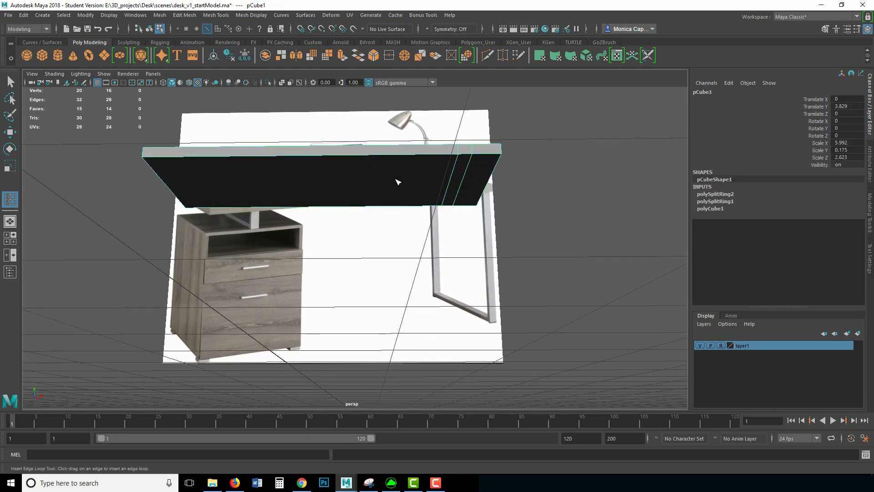
left_click(453, 184)
key("ctrl+z")
left_click_drag(474, 218, 265, 168, "alt")
left_click(10, 82)
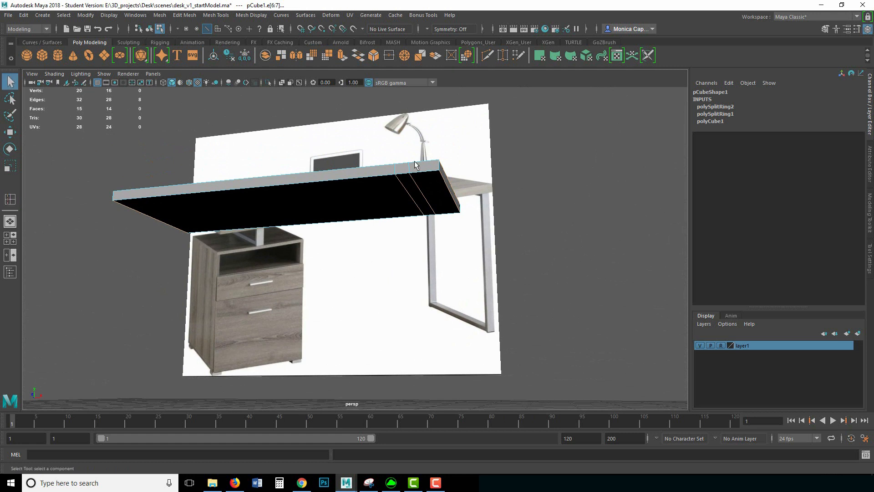
Step: Extrude the bottom strip face between the new loops downward into a support stub
right_click(418, 195)
left_click(417, 219)
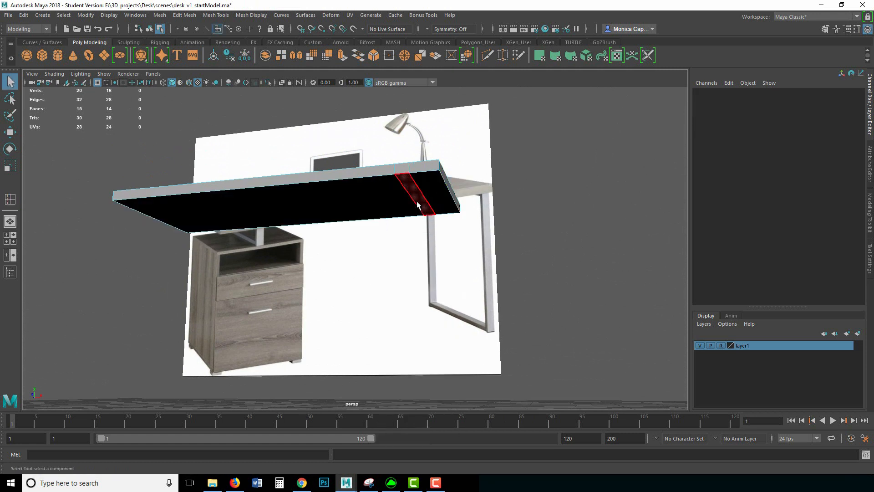
left_click(434, 216)
key("ctrl+e")
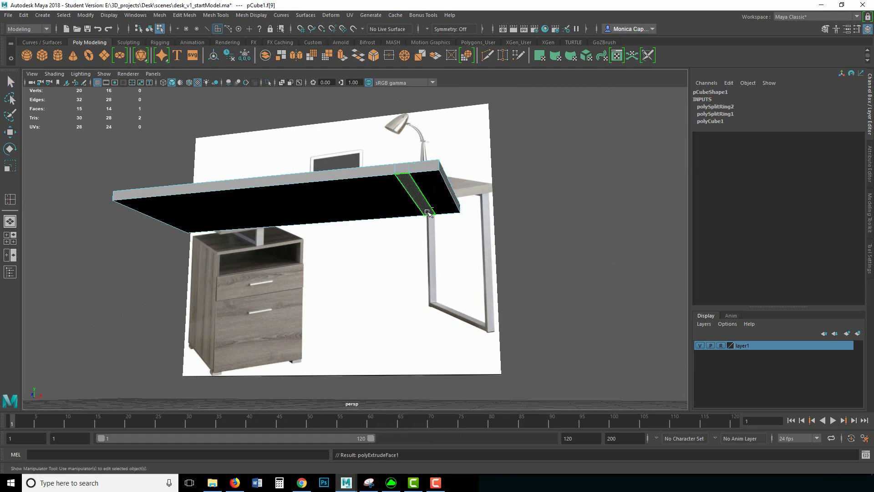
left_click(473, 140)
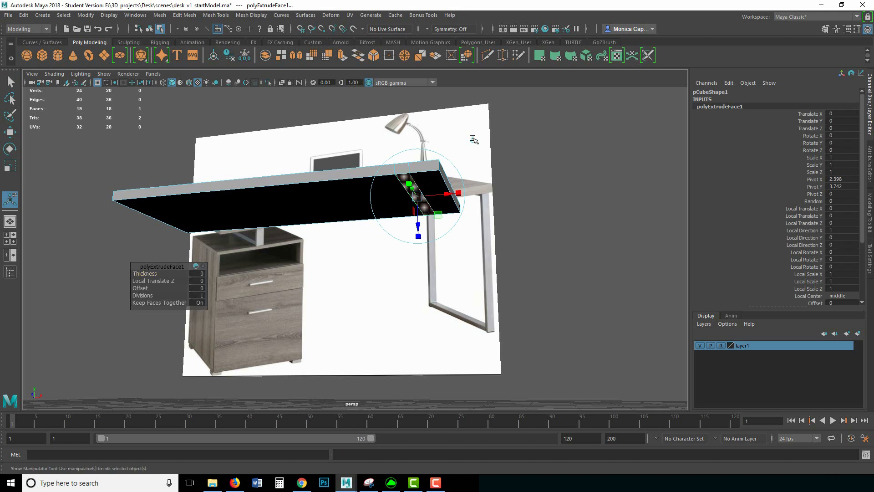
left_click_drag(417, 167, 418, 178)
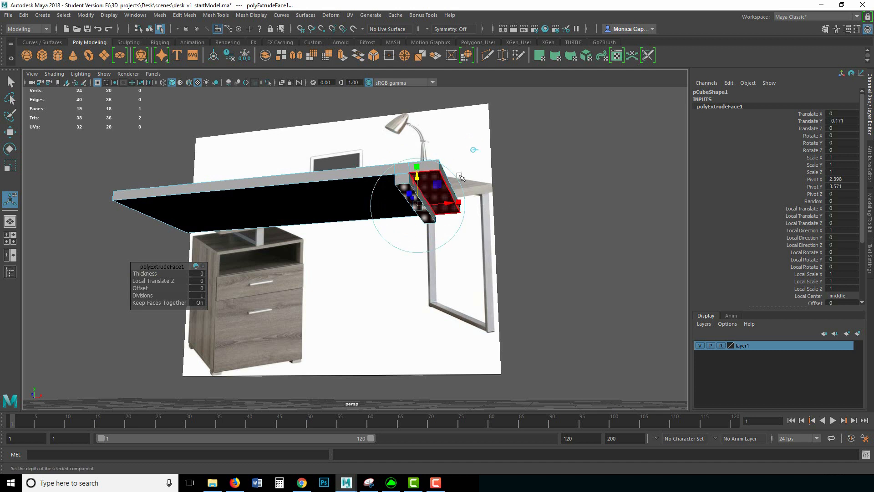
left_click(546, 196)
mouse_move(547, 195)
left_mouse_down("alt")
mouse_move(554, 183)
mouse_move(580, 191)
mouse_move(540, 194)
left_mouse_up("alt")
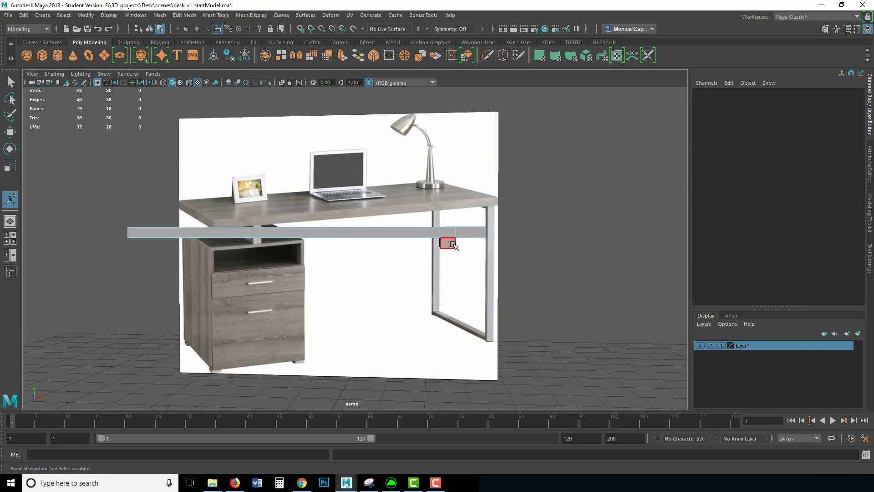
Step: Move the support's outer vertices to the right along X
right_click(448, 232)
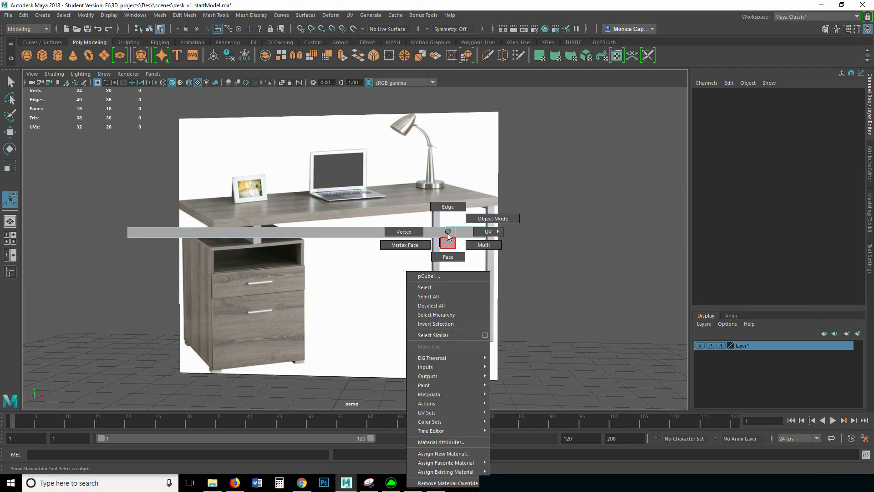
left_click(405, 232)
left_click_drag(516, 255, 511, 275, "alt")
key("w")
left_click_drag(485, 234, 498, 233)
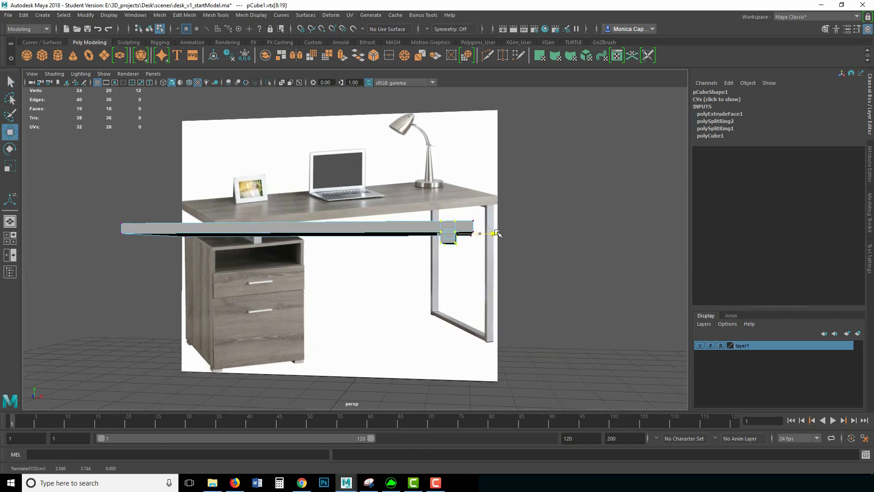
left_click(542, 220)
left_click_drag(548, 217, 463, 186, "alt")
Step: Return to object mode and reselect the tabletop
right_click_drag(443, 188, 492, 176)
left_click(543, 187)
left_click_drag(553, 178, 474, 186, "alt")
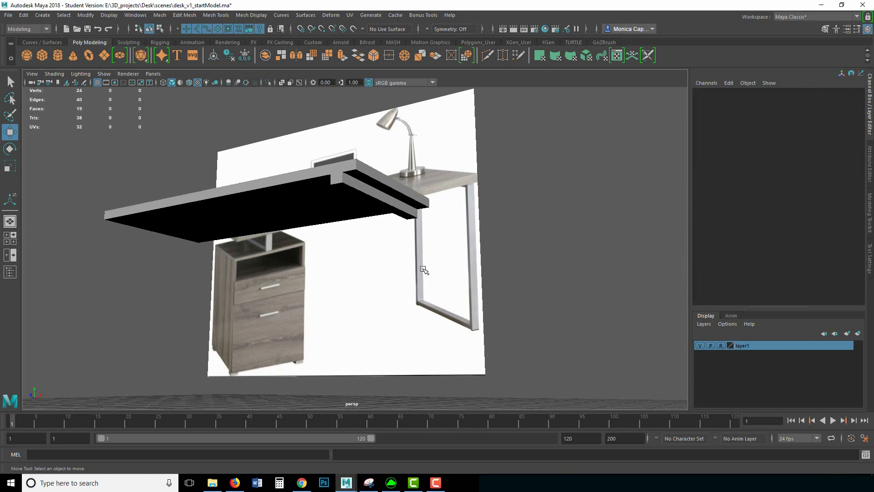
left_click(373, 192)
left_click_drag(427, 208, 393, 208, "alt")
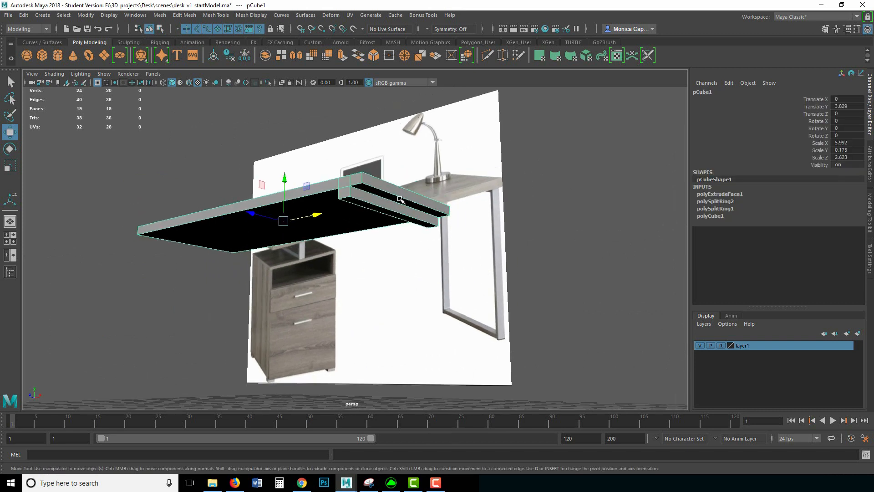
Step: Cut four more edge loops across the tabletop, then go back to the Select tool
right_click(390, 197, "shift")
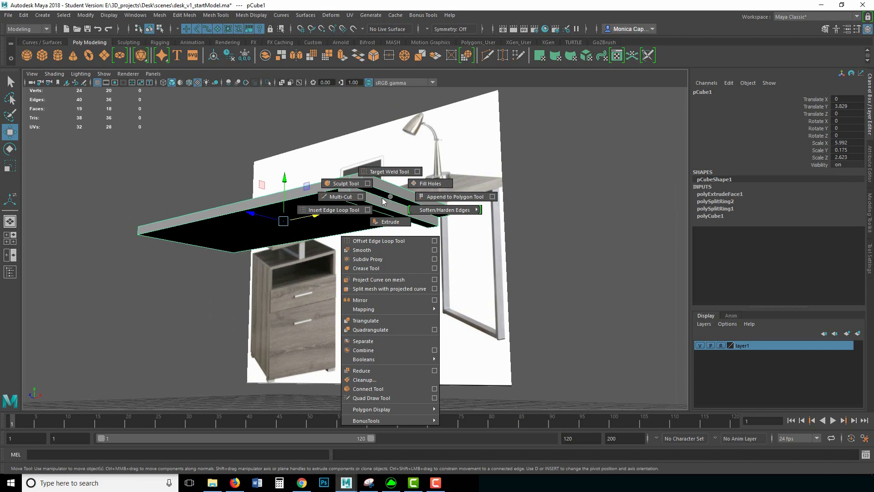
left_click(335, 210)
left_click_drag(424, 197, 317, 207, "alt")
left_click(296, 208)
left_click(300, 210)
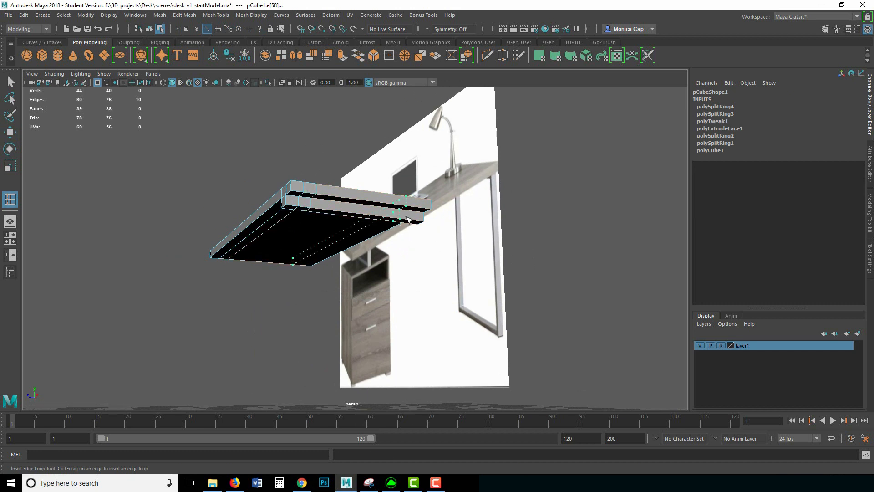
left_click(412, 220)
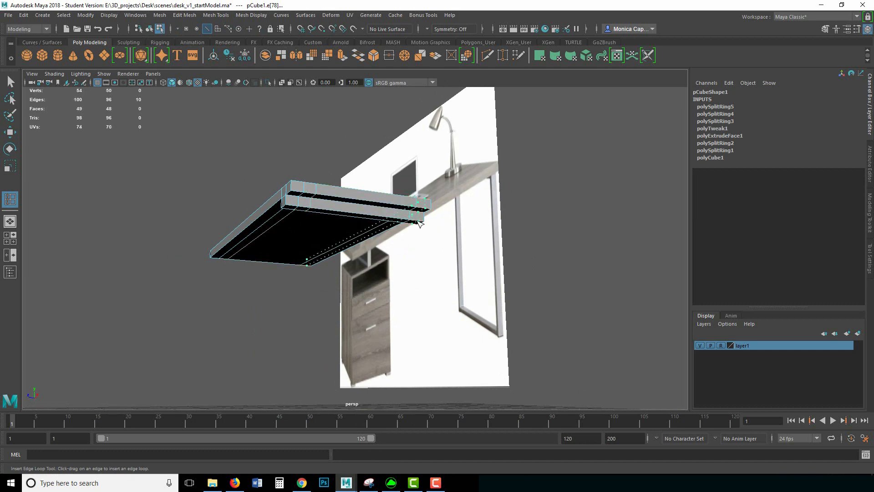
left_click(418, 222)
left_click_drag(419, 223, 458, 224, "alt")
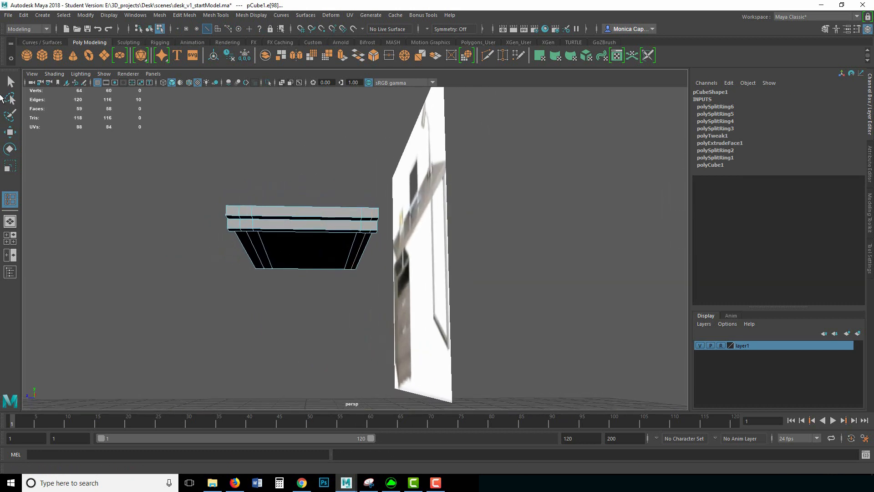
left_click(10, 83)
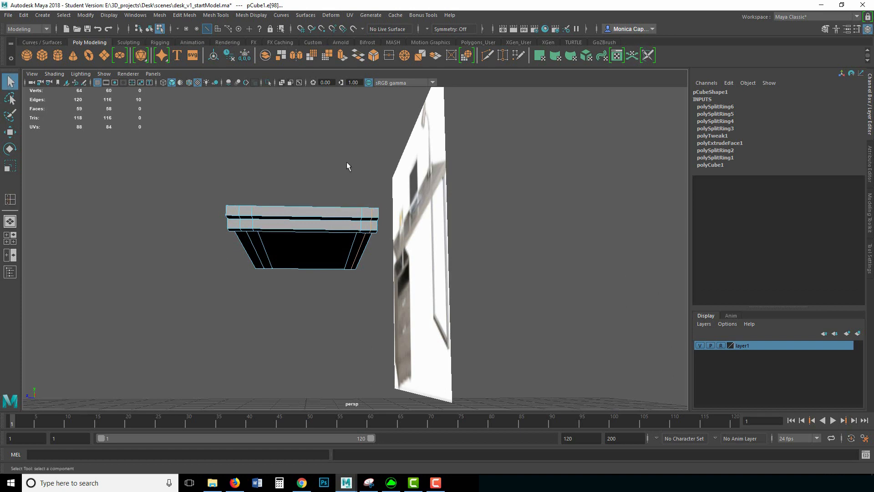
Step: Select an underside edge loop and slide it slightly along X
left_click_drag(325, 218, 369, 203, "alt")
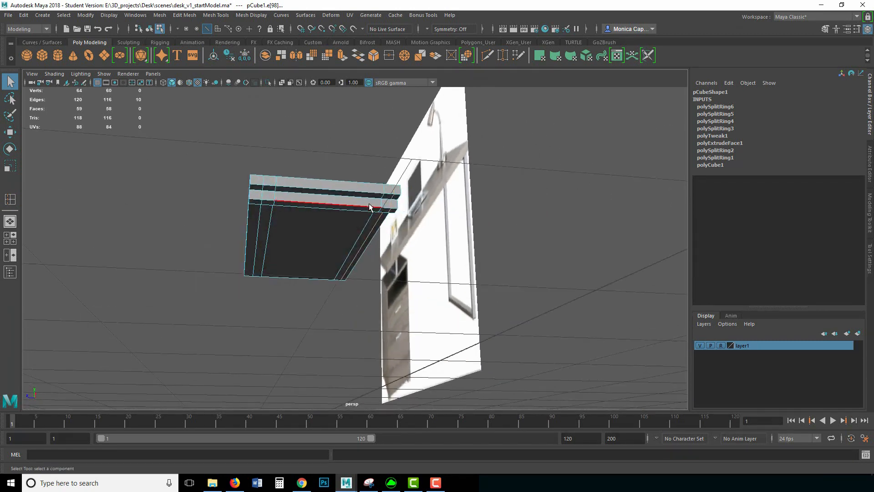
right_click_drag(368, 204, 367, 182)
double_click(369, 223)
key("w")
left_click_drag(306, 240, 302, 242)
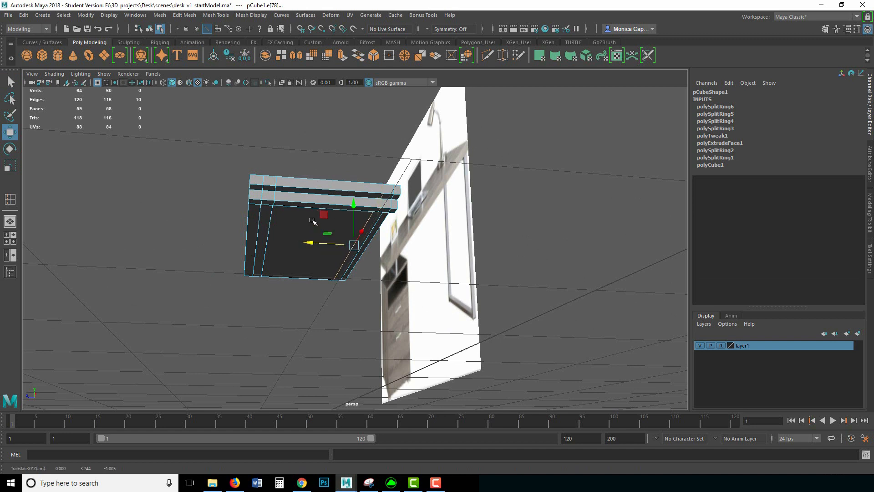
left_click(270, 227)
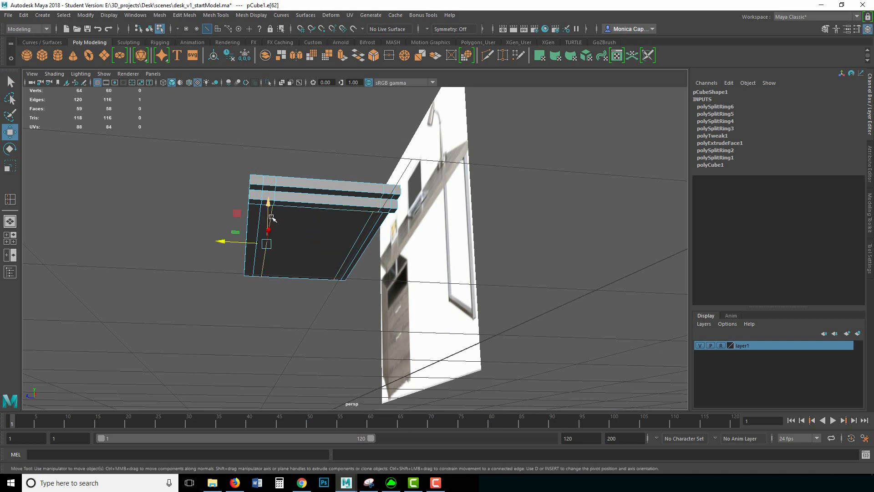
left_click(271, 218)
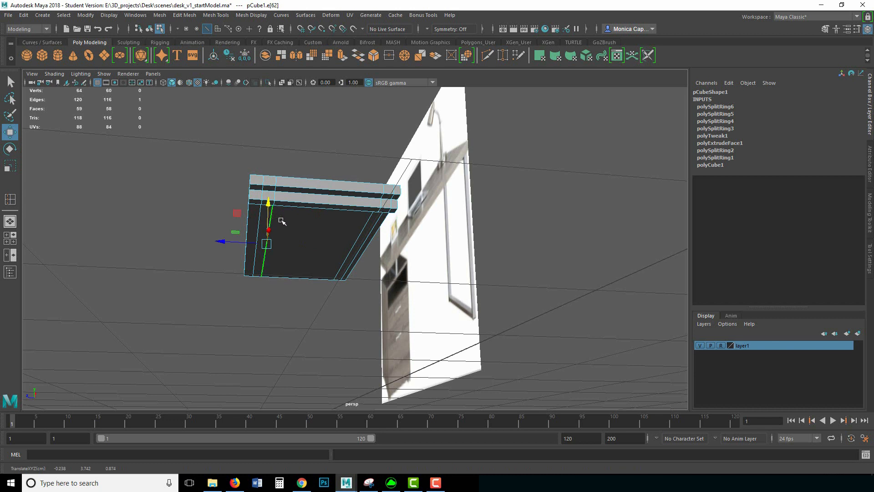
double_click(277, 176)
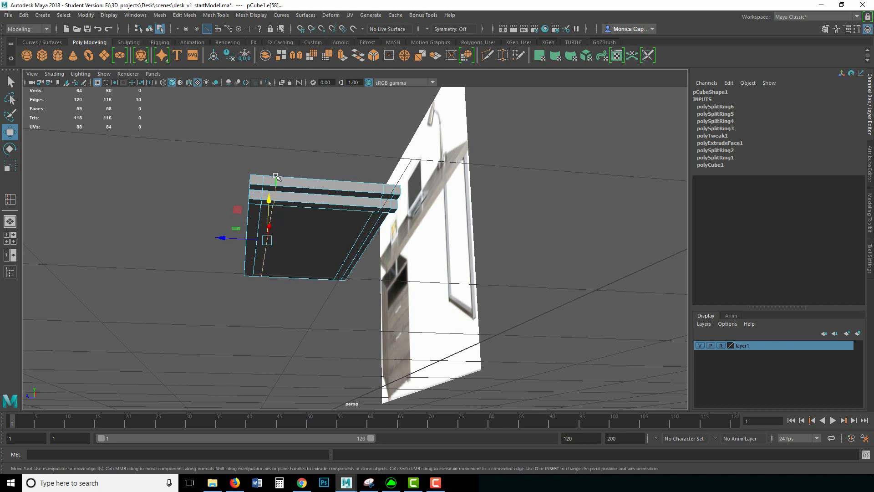
Step: Select two faces on the tabletop's underside
left_click_drag(417, 217, 430, 234, "alt")
right_click_drag(342, 205, 342, 230)
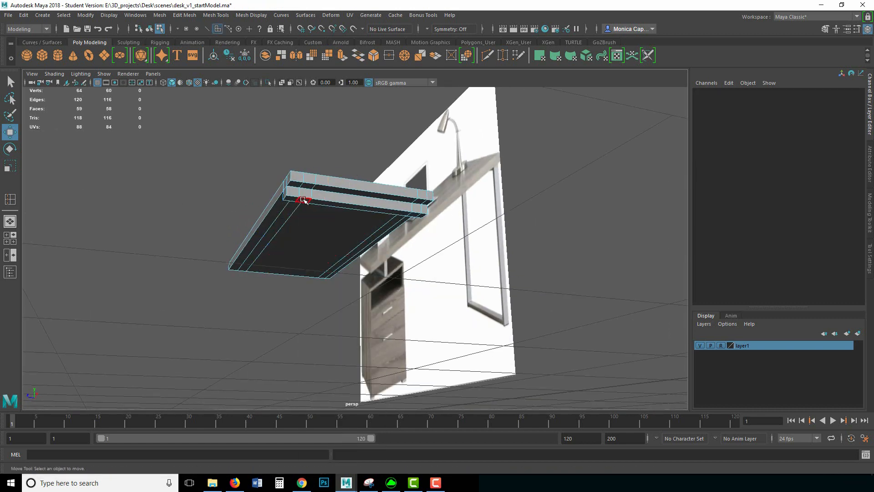
left_click(304, 200)
left_click(415, 215, "shift")
left_click_drag(416, 215, 328, 229, "alt")
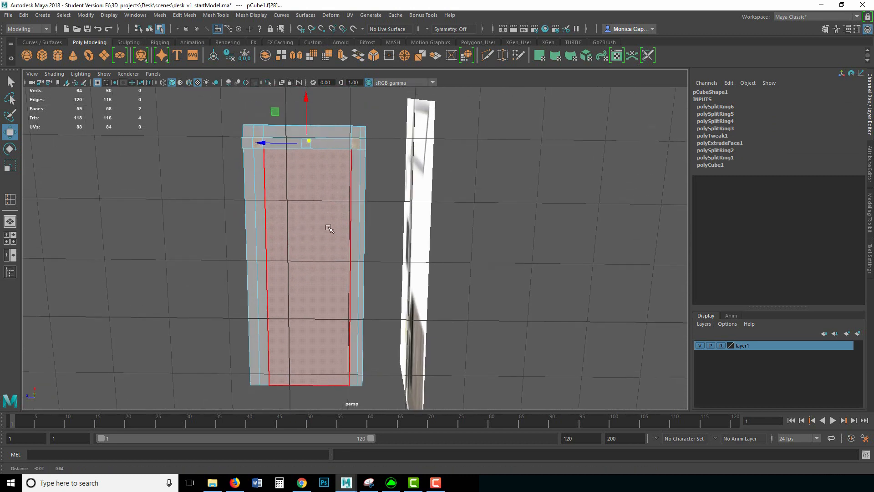
Step: Slide two vertical underside edge loops along X and select the two leg faces
right_click_drag(351, 195, 348, 168)
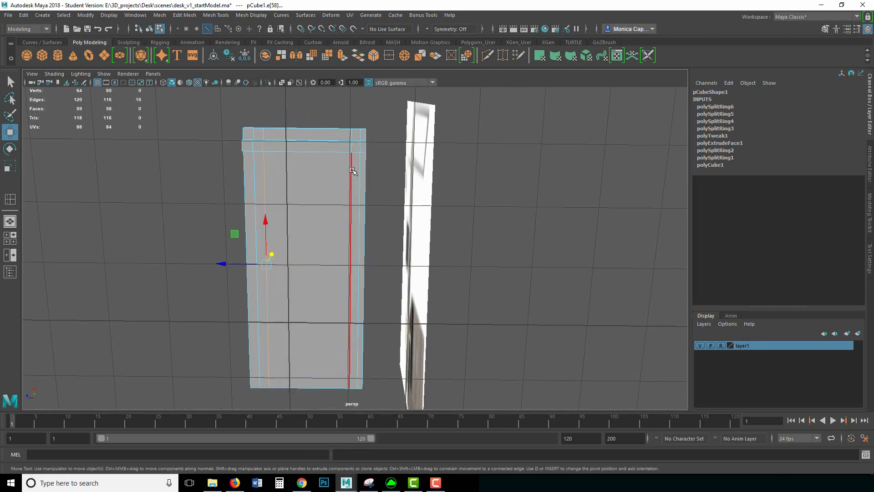
double_click(351, 171)
left_click_drag(312, 264, 310, 265)
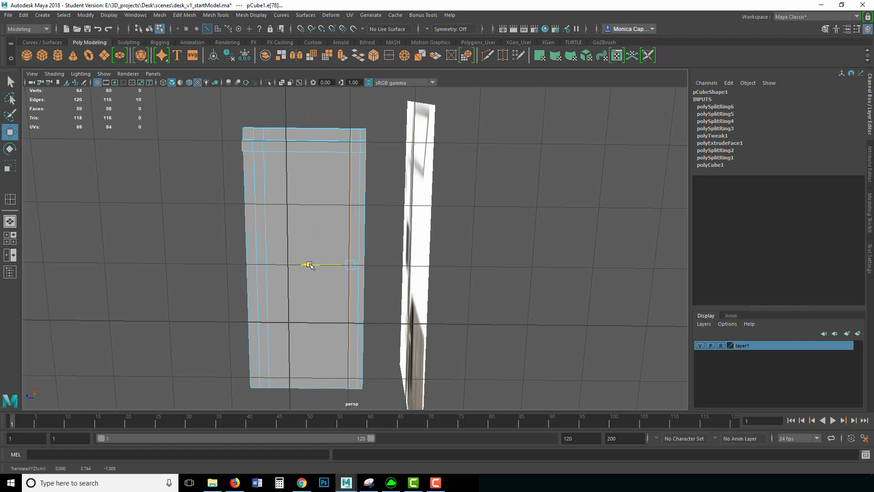
double_click(361, 228)
left_click_drag(313, 263, 321, 276)
left_click_drag(323, 185, 349, 191, "alt")
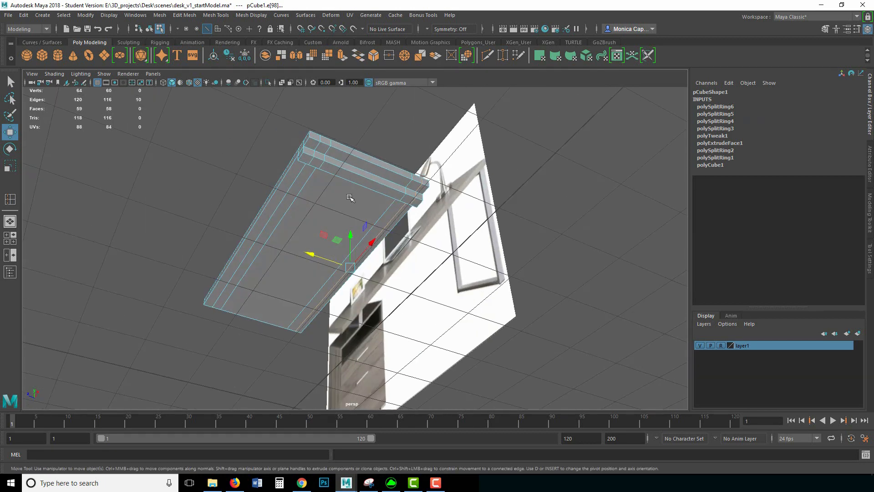
right_click_drag(349, 187, 344, 196)
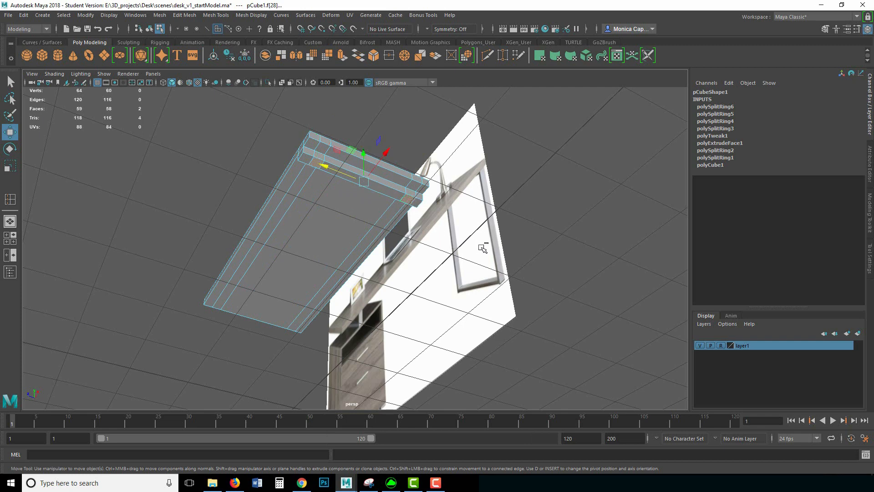
Step: Extrude the two underside faces straight down into desk legs with Ctrl+E
key("ctrl+e")
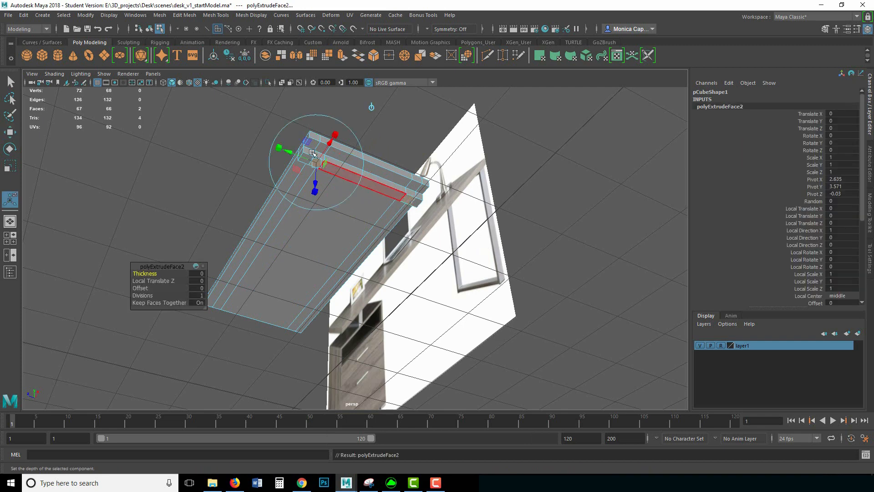
left_click(372, 108)
left_click_drag(364, 160, 365, 162)
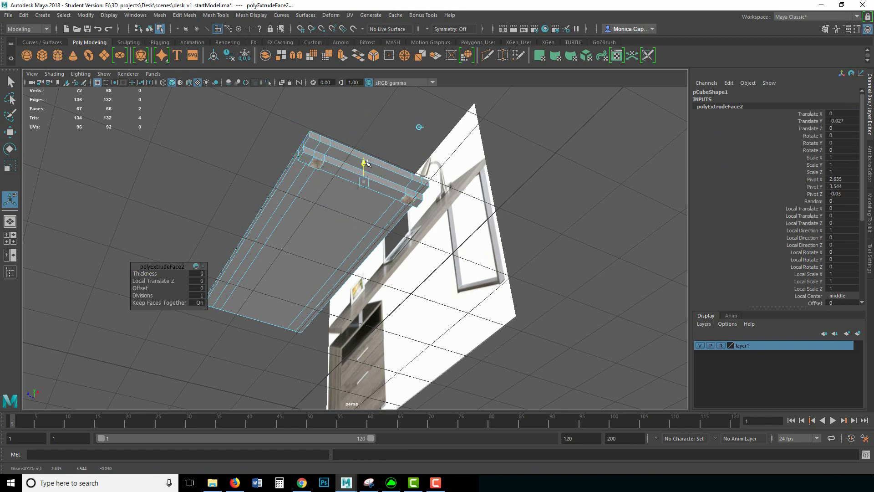
left_click(420, 127)
left_click(374, 108)
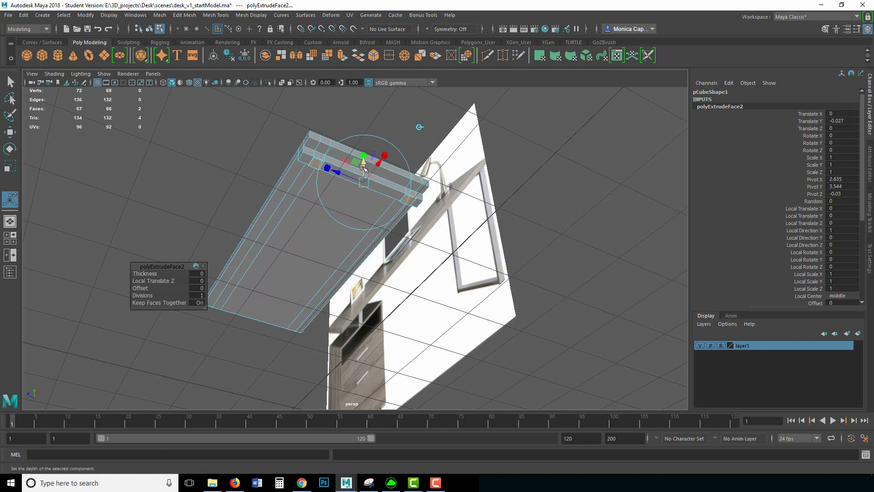
left_click_drag(364, 168, 364, 281)
left_click_drag(368, 159, 440, 178, "alt")
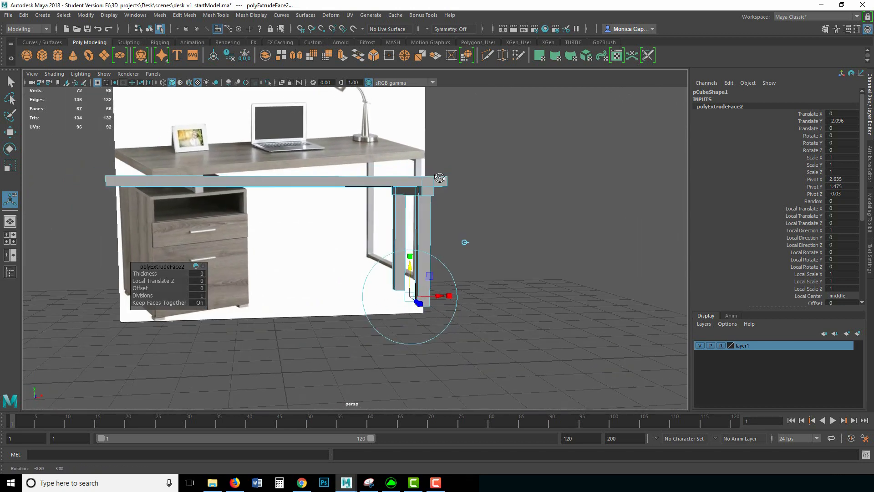
left_click_drag(409, 261, 427, 278)
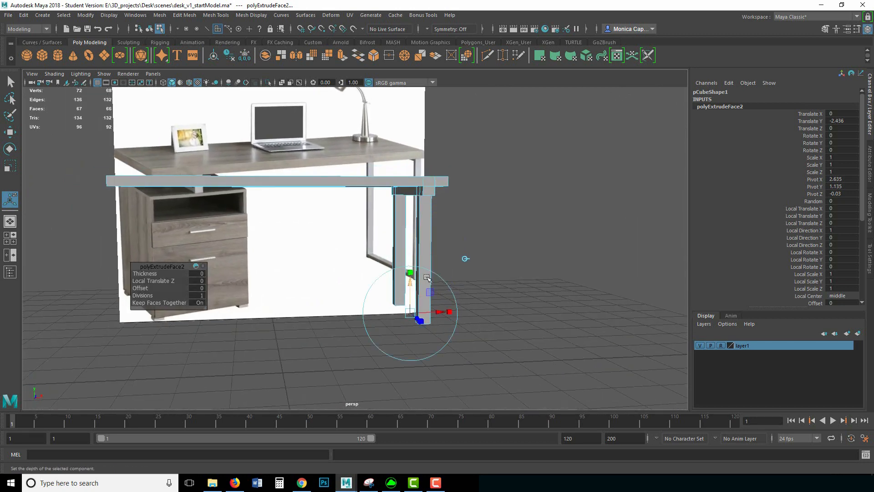
left_click_drag(467, 254, 433, 243, "alt")
Step: Select twelve vertices on one side of the table and shift the left leg along X
left_click(464, 218)
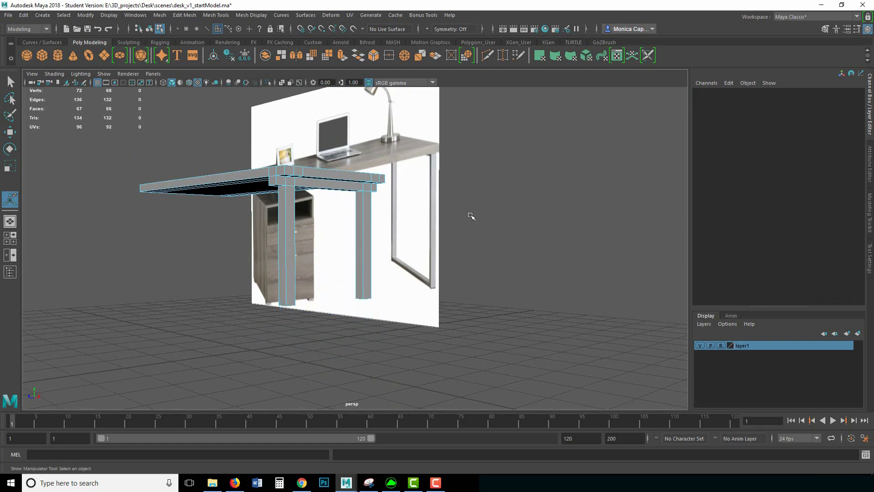
left_click_drag(470, 214, 295, 232, "alt")
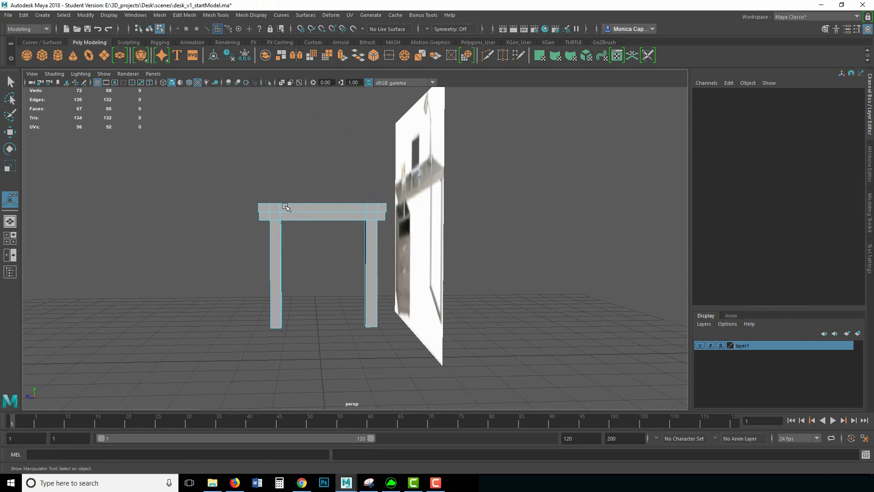
right_click_drag(290, 211, 287, 182)
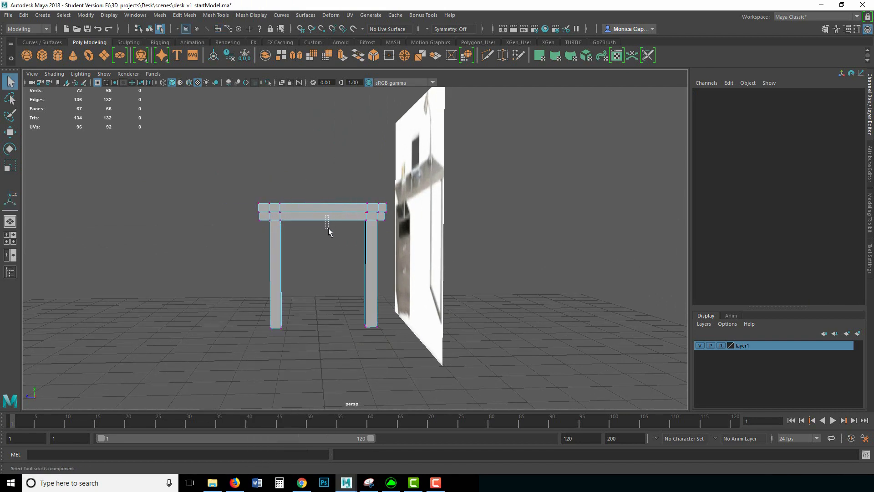
left_click_drag(308, 177, 312, 174, "alt")
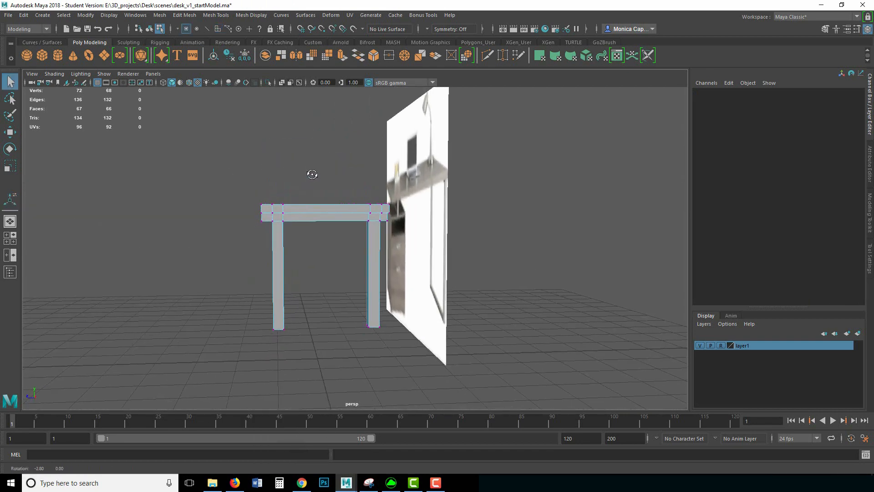
left_click_drag(318, 337, 321, 277)
key("w")
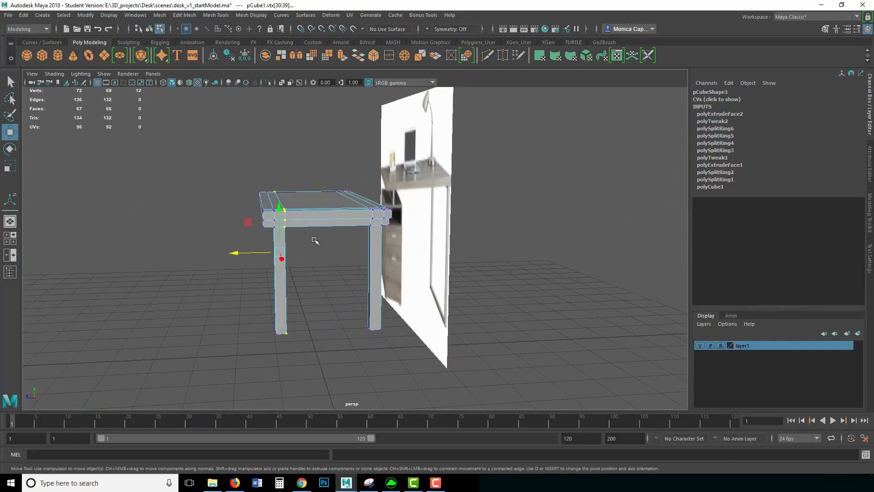
left_click_drag(234, 254, 230, 256)
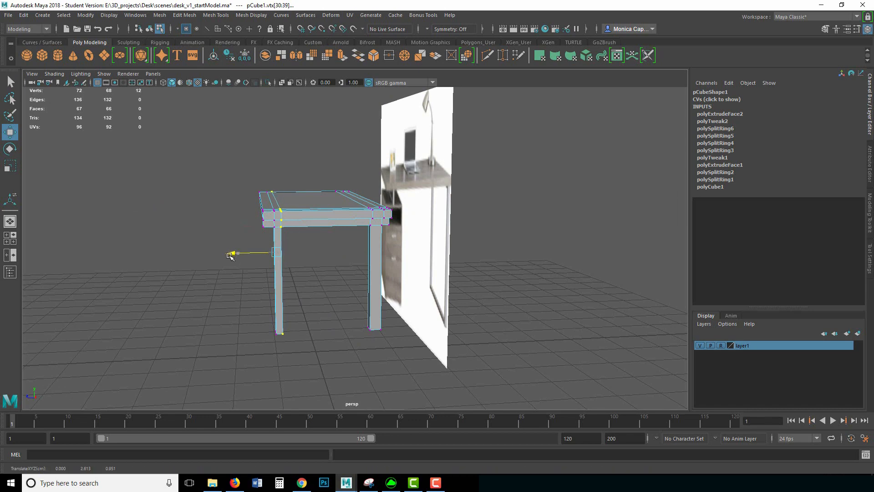
Step: Select the right-side vertices and inspect the roughed-out leg frame from several angles
left_click_drag(318, 243, 342, 237, "alt")
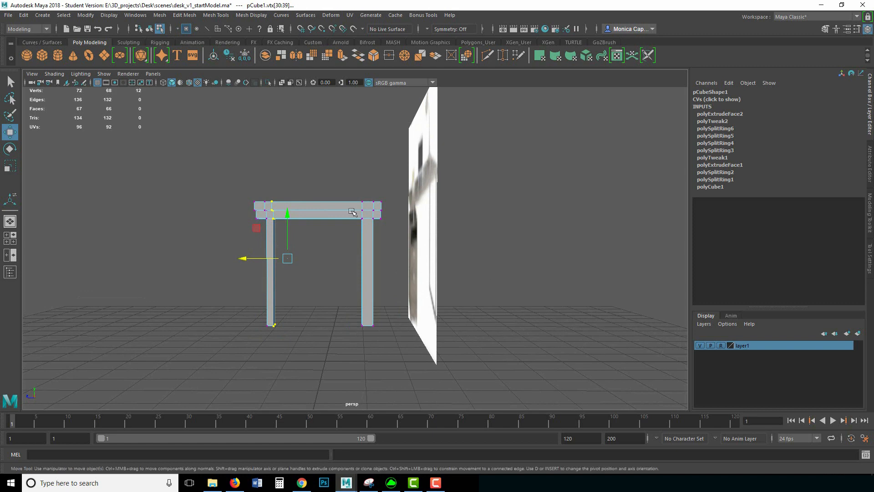
left_click_drag(345, 208, 339, 272)
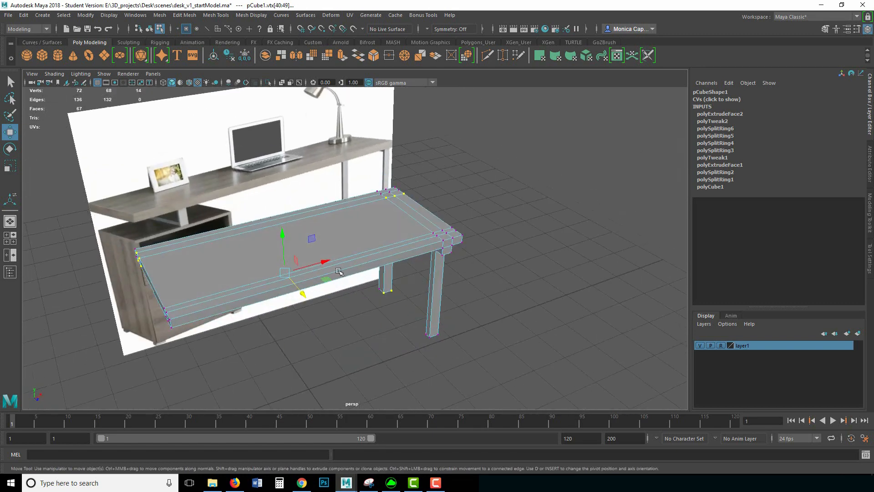
middle_click_drag(339, 272, 394, 249, "alt")
left_click_drag(269, 273, 320, 256, "alt")
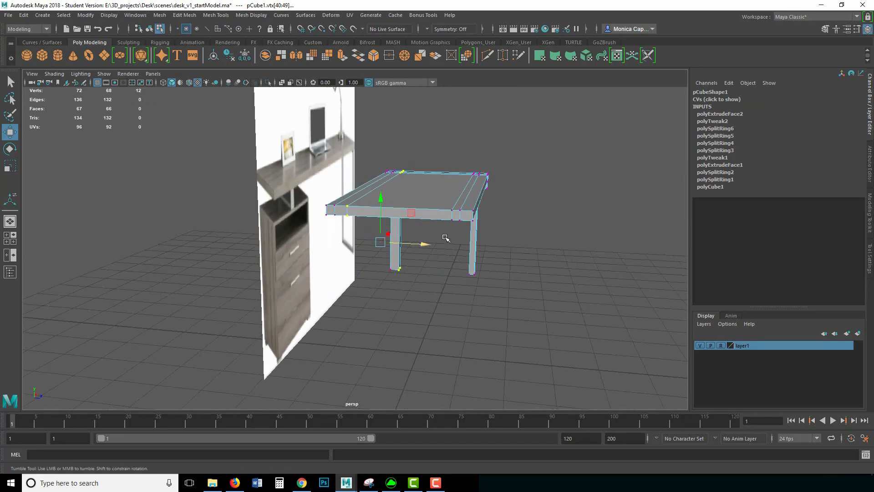
left_click_drag(347, 241, 292, 250, "alt")
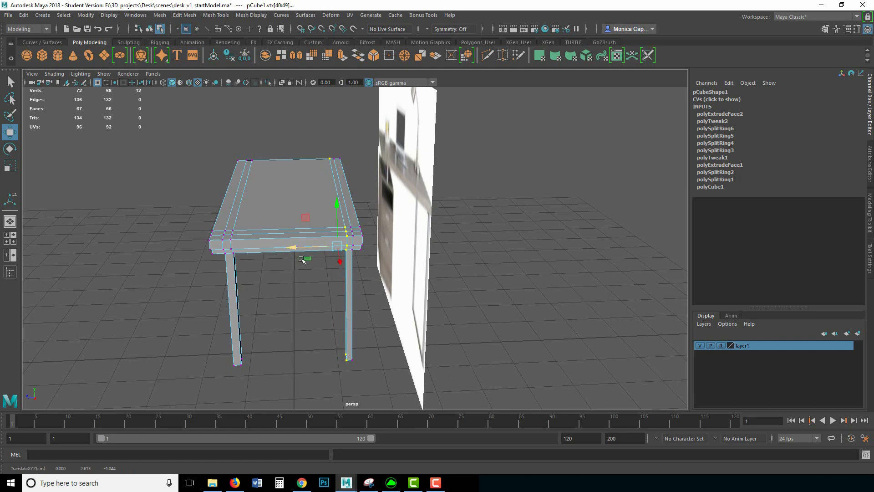
left_click(336, 292)
left_click_drag(336, 292, 402, 267, "alt")
scroll(457, 240, "up", 3)
middle_click_drag(458, 238, 387, 221, "alt")
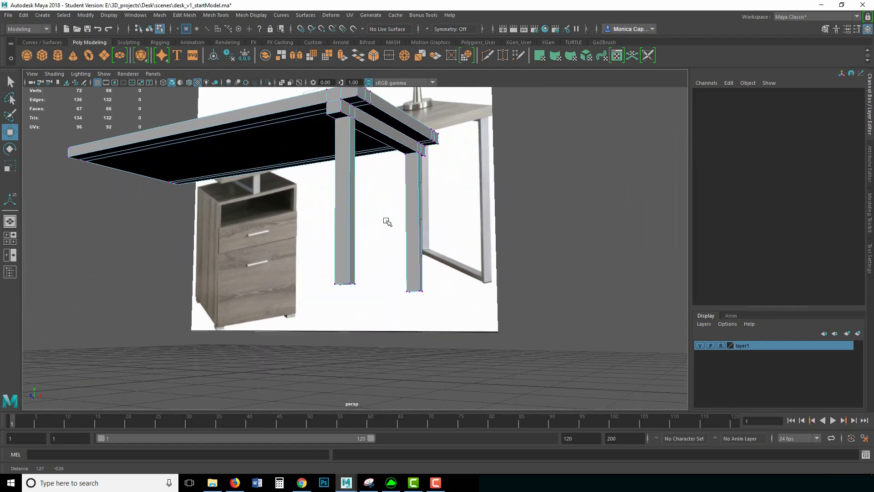
left_click_drag(430, 238, 459, 278, "alt")
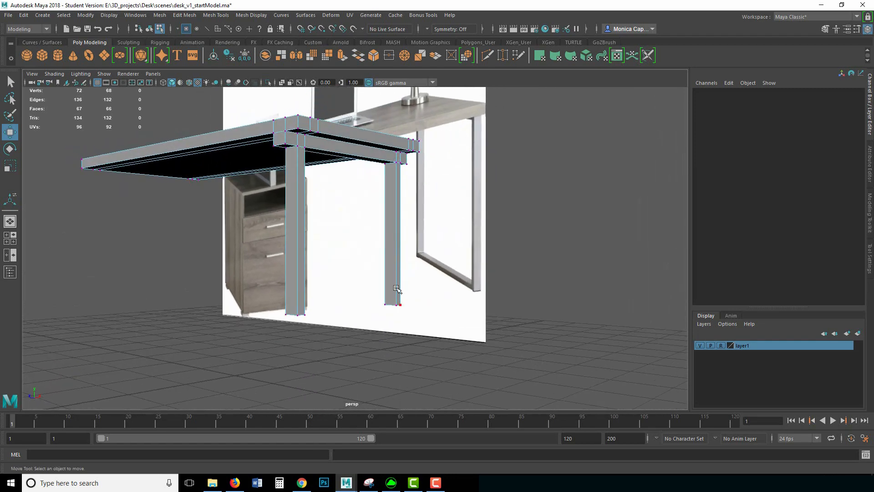
Step: Insert edge loops near the bottoms of both desk legs
right_click(391, 229)
right_click(392, 216)
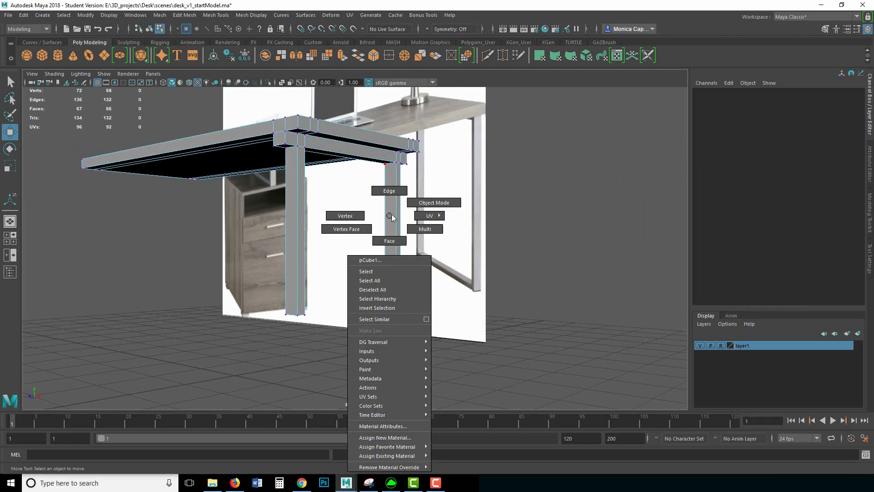
left_click(433, 203)
right_click_drag(391, 216, 339, 234, "shift")
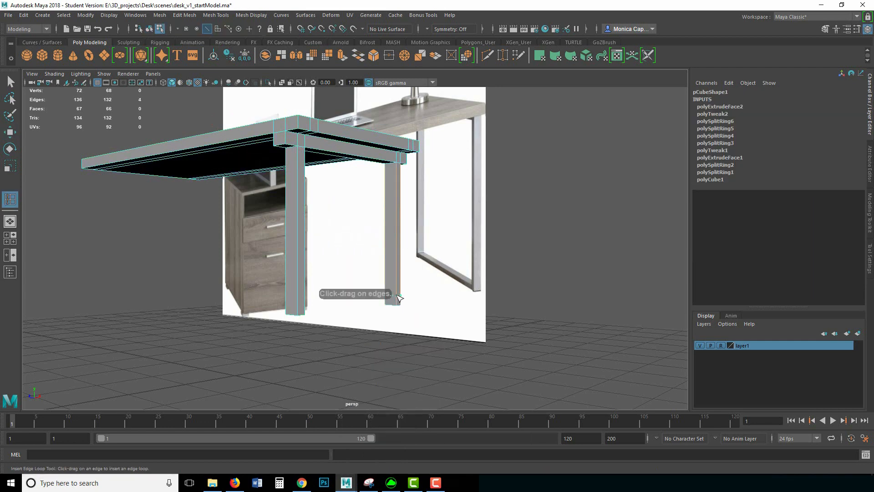
left_click(399, 298)
left_click_drag(346, 316, 248, 297, "alt")
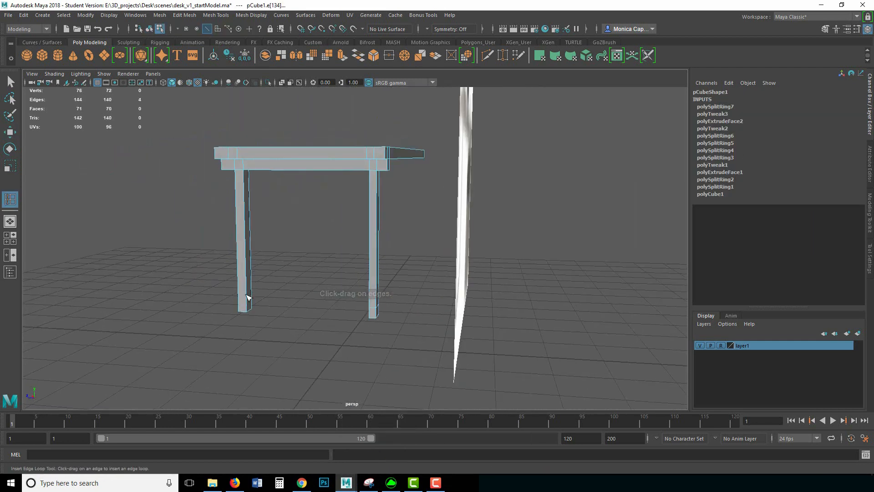
left_click(250, 302)
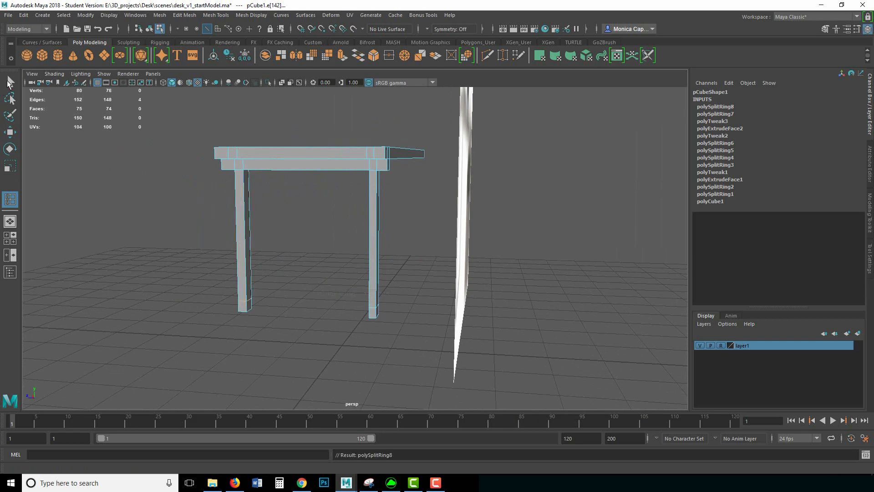
key("q")
Step: Delete the right leg's bottom face so that foot is left open
left_click_drag(251, 158, 292, 233, "alt")
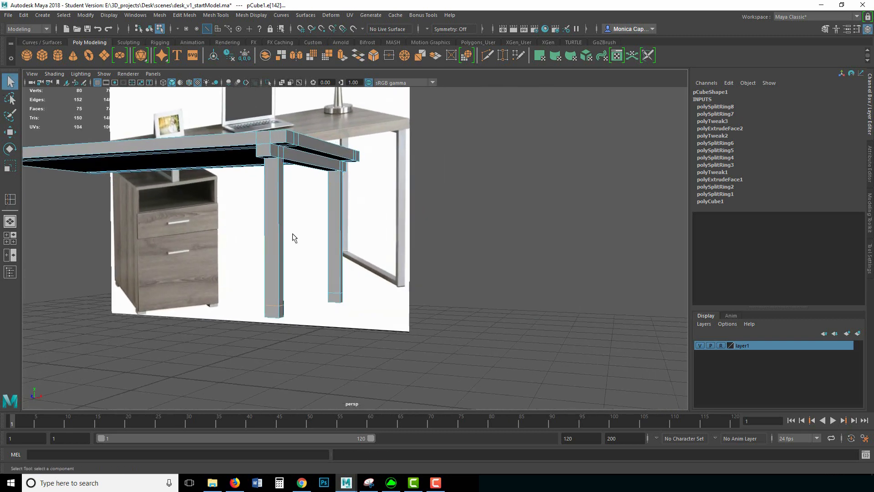
right_click_drag(292, 238, 419, 252, "alt")
right_click_drag(319, 286, 323, 255)
left_click(324, 323)
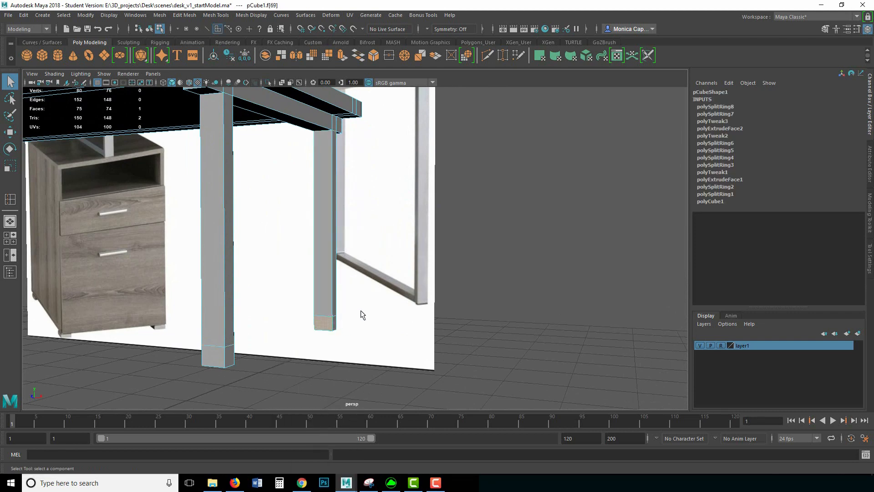
key("Delete")
left_click_drag(235, 324, 127, 332)
left_click_drag(323, 318, 217, 287, "alt")
middle_click_drag(217, 287, 251, 323, "alt")
left_click_drag(274, 321, 298, 318)
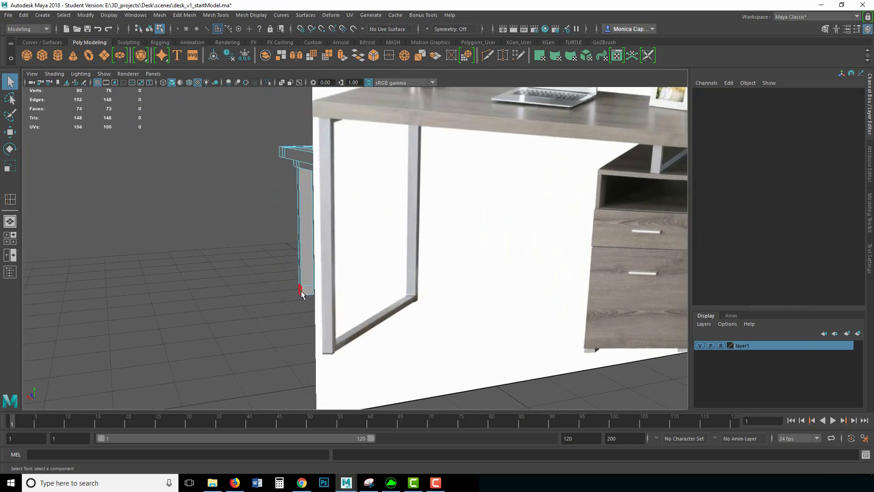
Step: Delete the other leg's bottom face so both feet are open
left_click(300, 292)
key("Delete")
left_click_drag(203, 302, 443, 249, "alt")
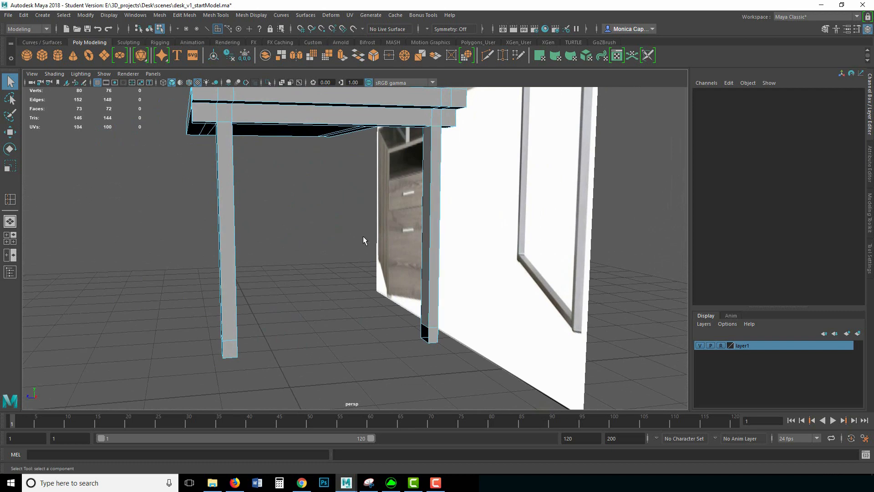
Step: Select a bottom edge of the leg and show the Modeling Toolkit panel
right_click_drag(437, 201, 435, 178)
left_click_drag(339, 268, 445, 286, "alt")
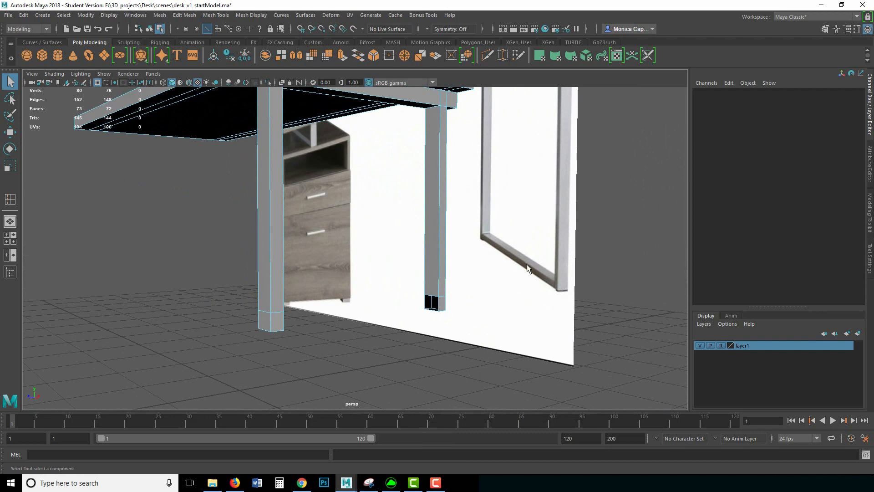
left_click(433, 298)
left_click_drag(387, 312, 292, 303, "alt")
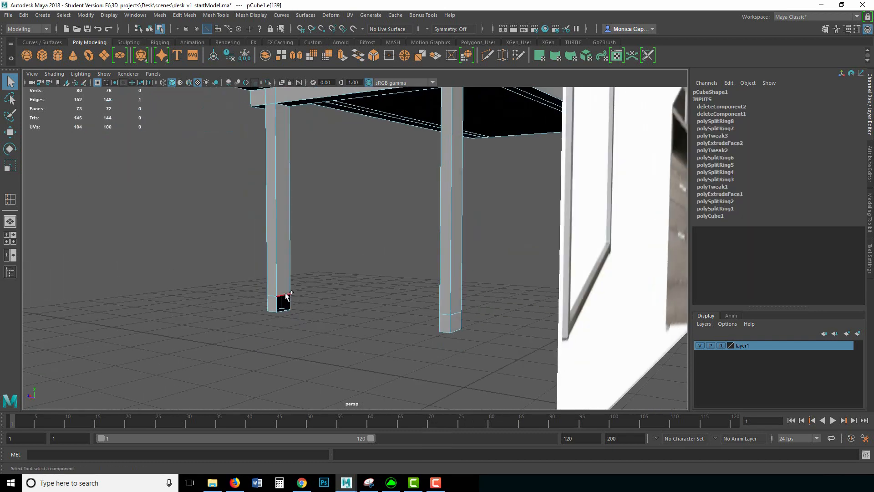
left_click(825, 29)
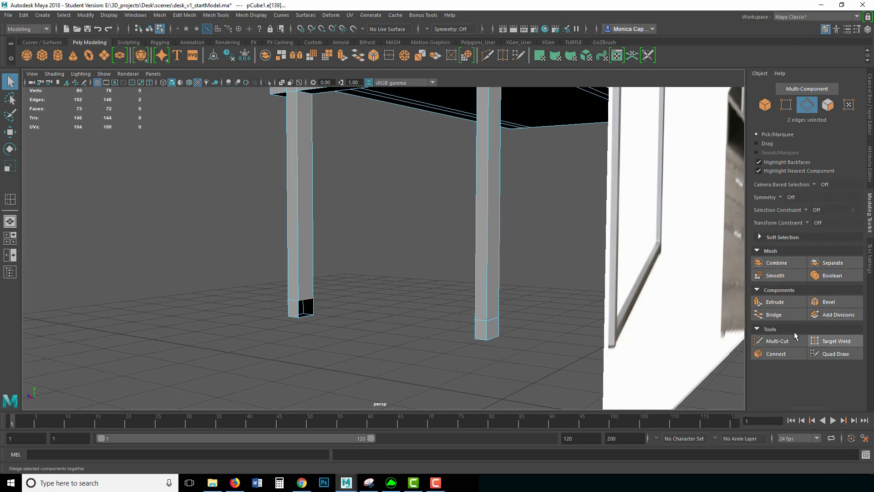
Step: Bridge the open leg-foot edges pair by pair into closed bottom crossbars
left_click(774, 314)
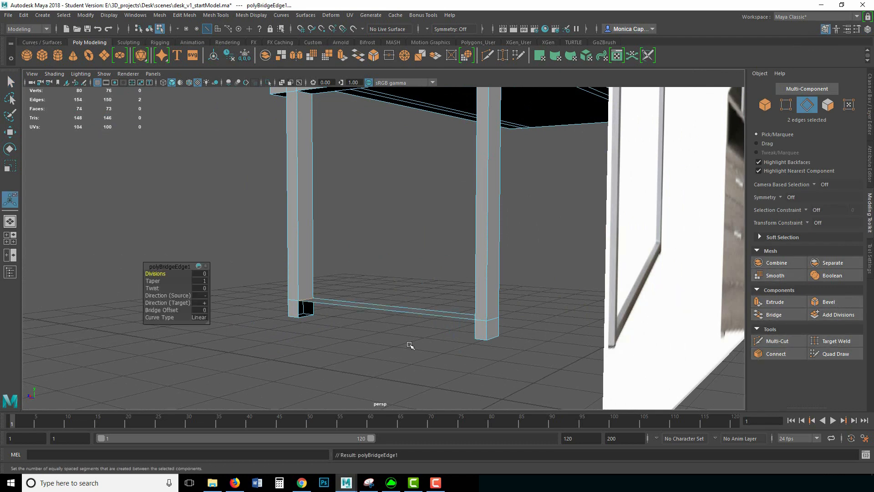
left_click_drag(410, 346, 431, 328, "alt")
left_click(287, 318)
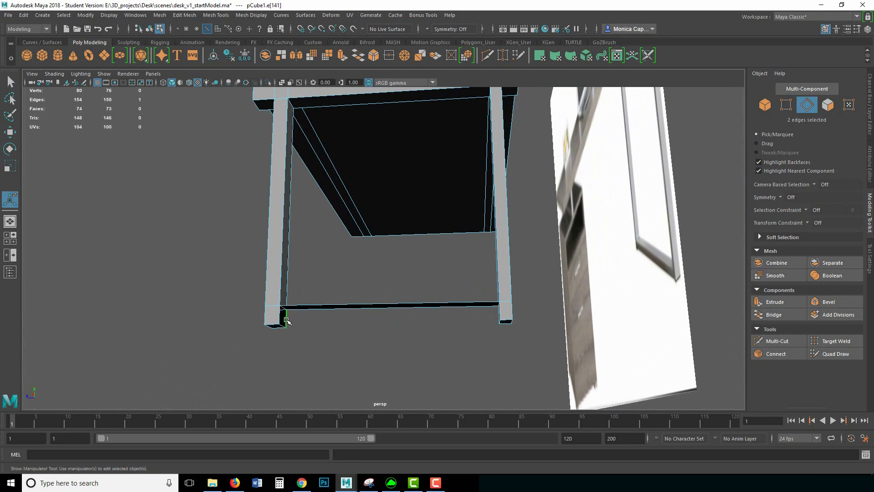
left_click_drag(287, 319, 477, 319, "alt")
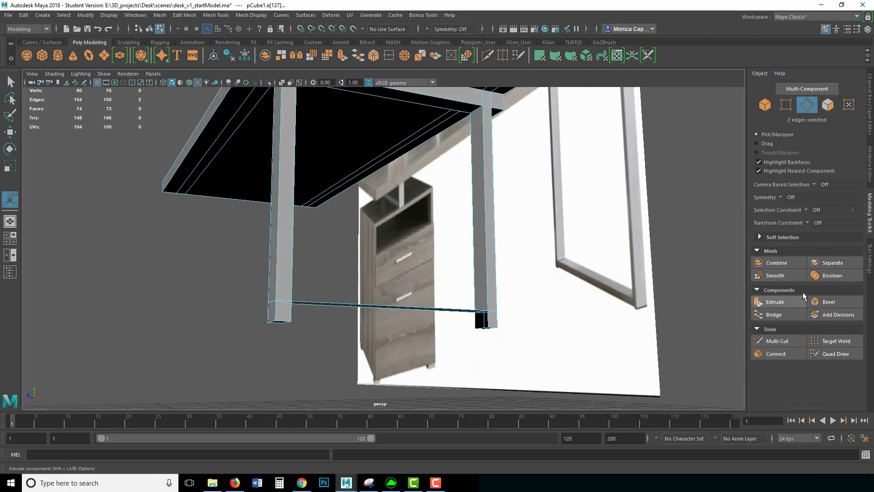
left_click(772, 314)
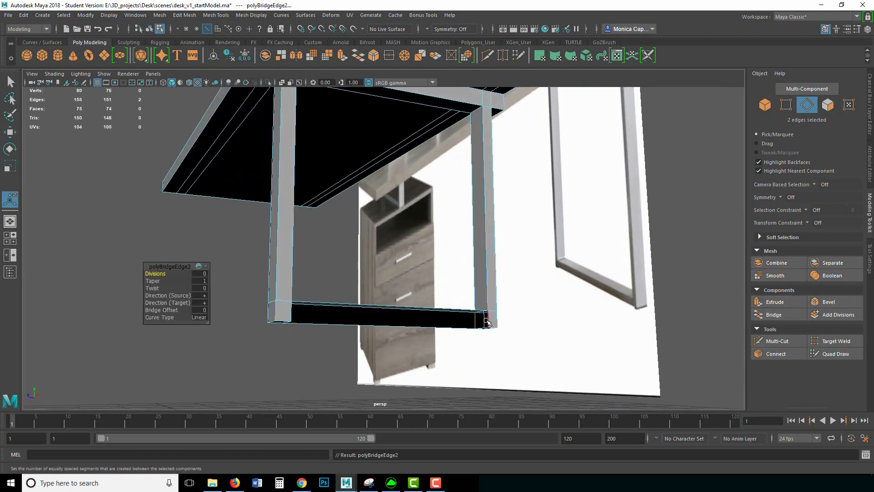
left_click(290, 314)
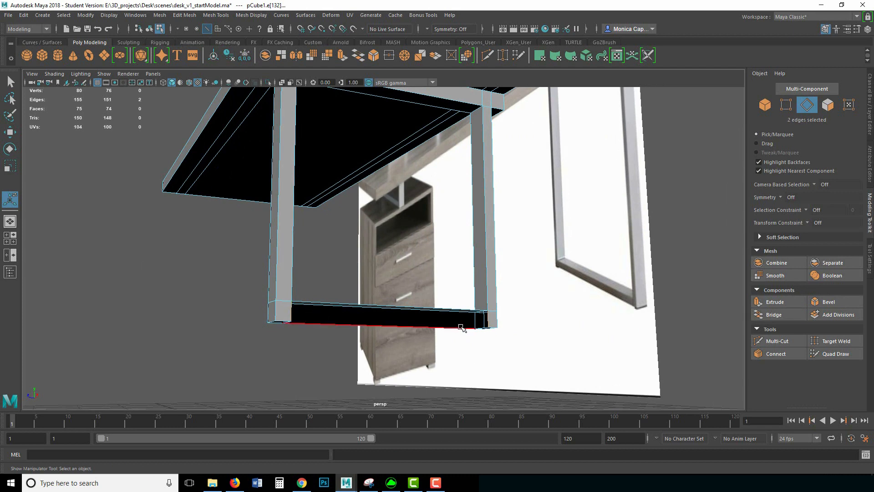
key("g")
left_click_drag(514, 273, 566, 244, "alt")
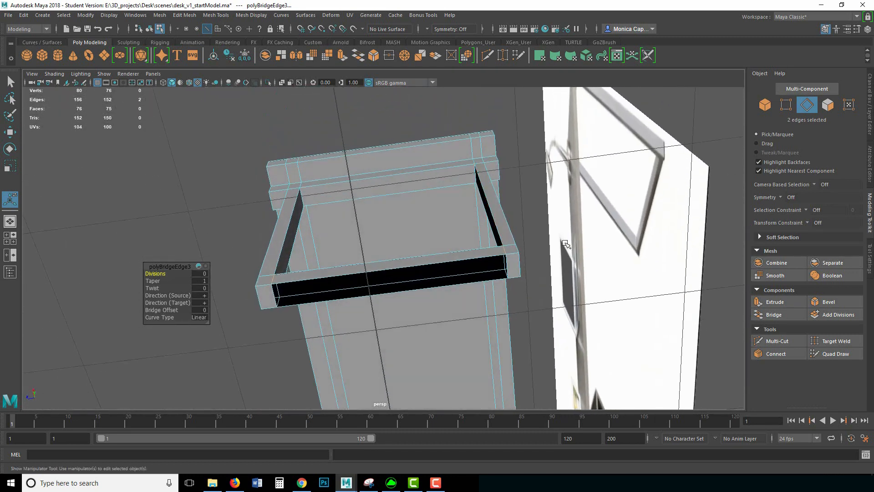
left_click(507, 263)
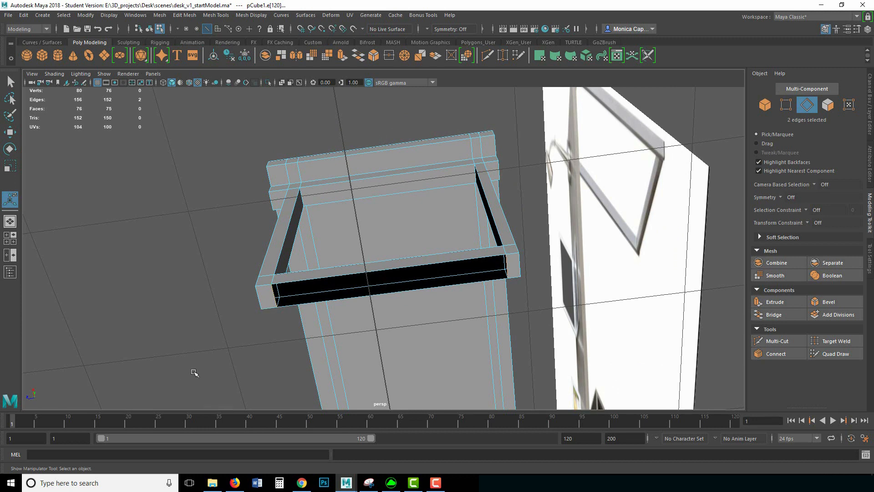
key("g")
Step: View the frame from below and select the bottom bridge face
left_click_drag(316, 236, 374, 273, "alt")
right_click_drag(374, 273, 356, 261, "alt")
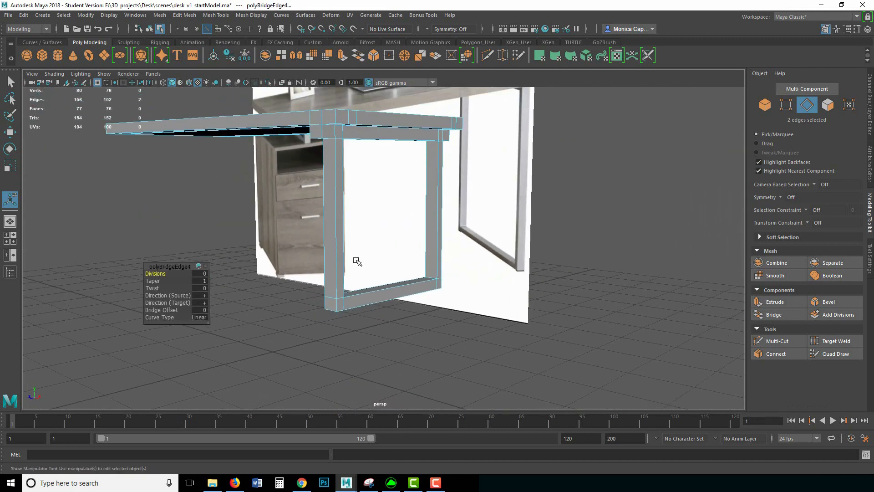
left_click_drag(356, 261, 581, 260, "alt")
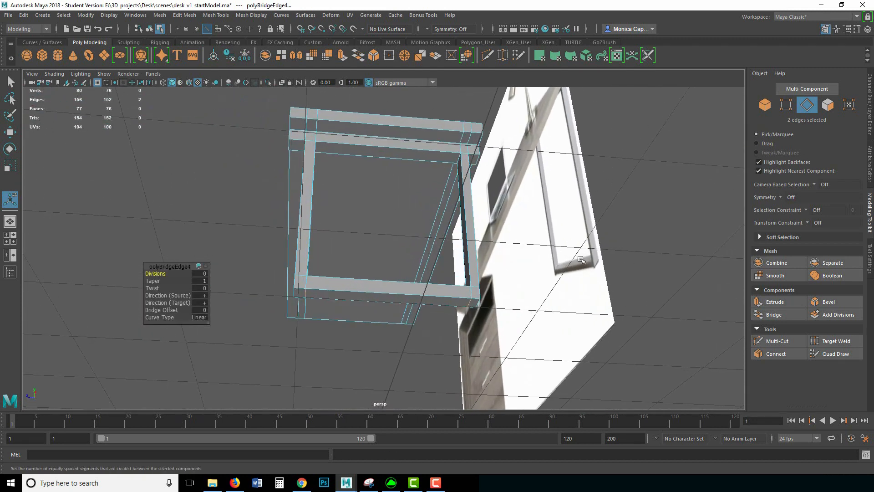
right_click_drag(474, 231, 473, 295)
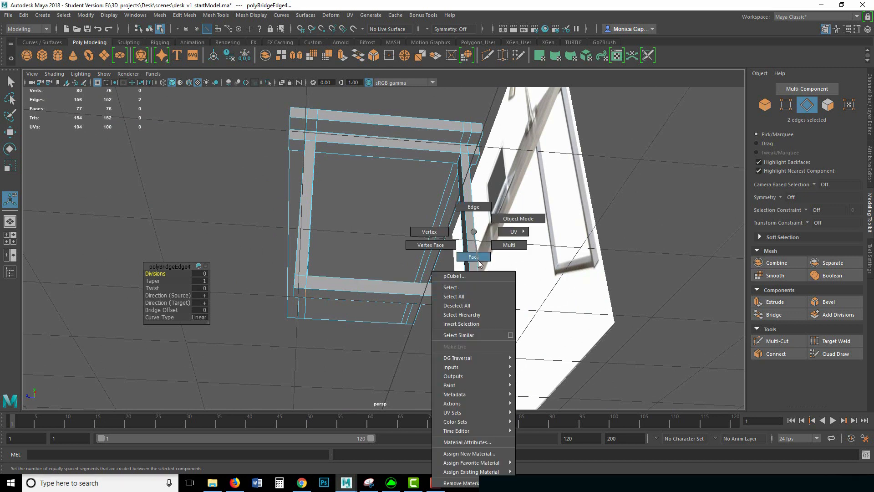
right_click_drag(479, 263, 476, 258)
left_click(324, 299)
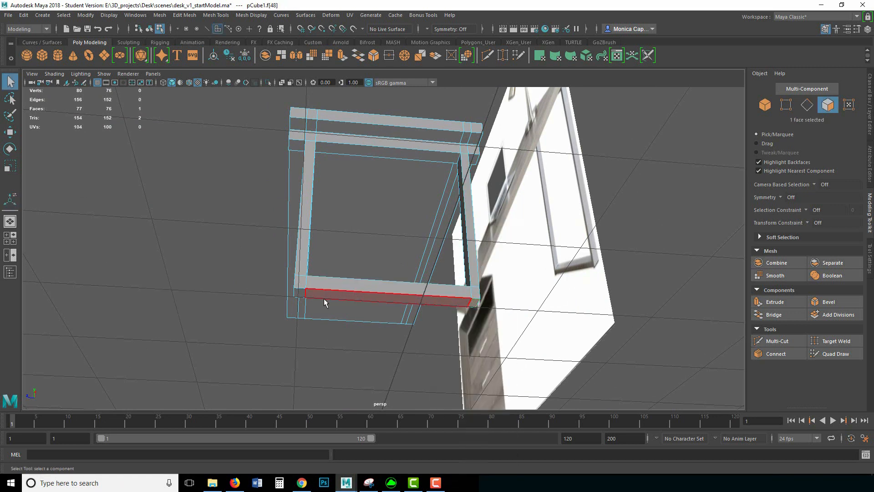
Step: Extrude both bottom rail faces slightly downward to thicken the lower rail
left_click(397, 299, "shift")
key("ctrl+e")
left_click(353, 238)
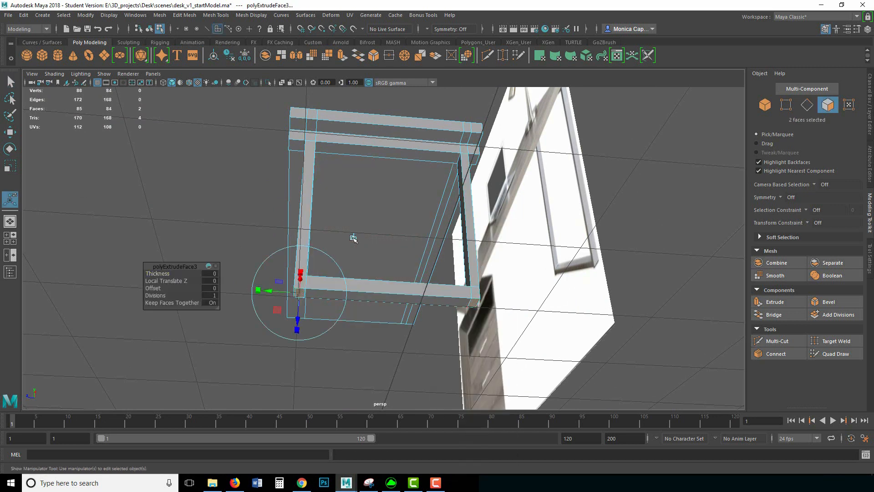
left_click_drag(386, 271, 385, 274)
left_click_drag(275, 231, 340, 257, "alt")
middle_click_drag(336, 258, 369, 252, "alt")
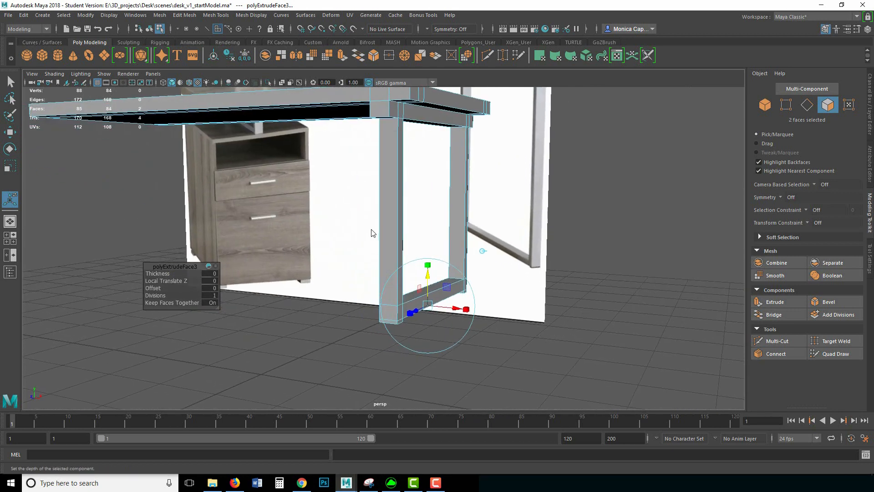
Step: Return to Object Mode, deselect the desk, and view the tabletop from above
right_click_drag(362, 231, 401, 220)
left_click(657, 245)
middle_click_drag(377, 226, 469, 266, "alt")
left_click_drag(469, 266, 531, 268, "alt")
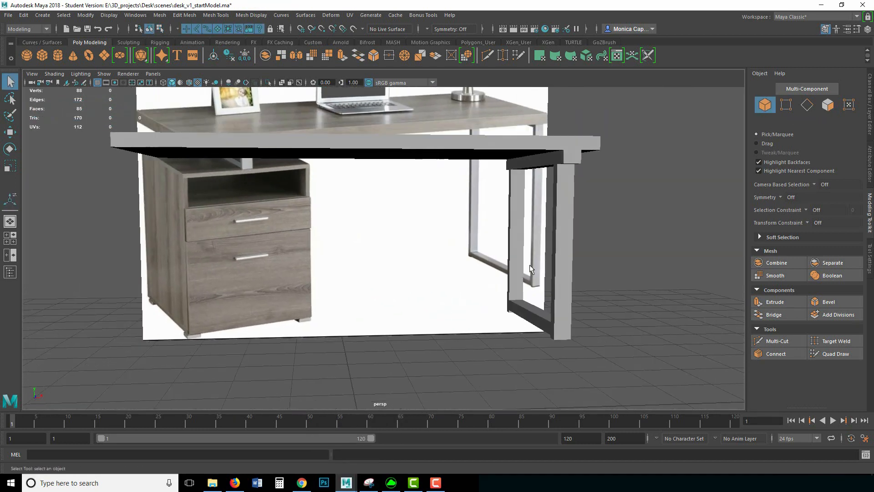
right_click_drag(531, 269, 413, 252, "alt")
middle_click_drag(414, 252, 457, 266, "alt")
left_click_drag(457, 266, 513, 270, "alt")
right_click_drag(543, 250, 545, 242, "alt")
left_click_drag(545, 242, 528, 260, "alt")
middle_click_drag(404, 275, 469, 302, "alt")
left_click_drag(468, 301, 402, 224, "alt")
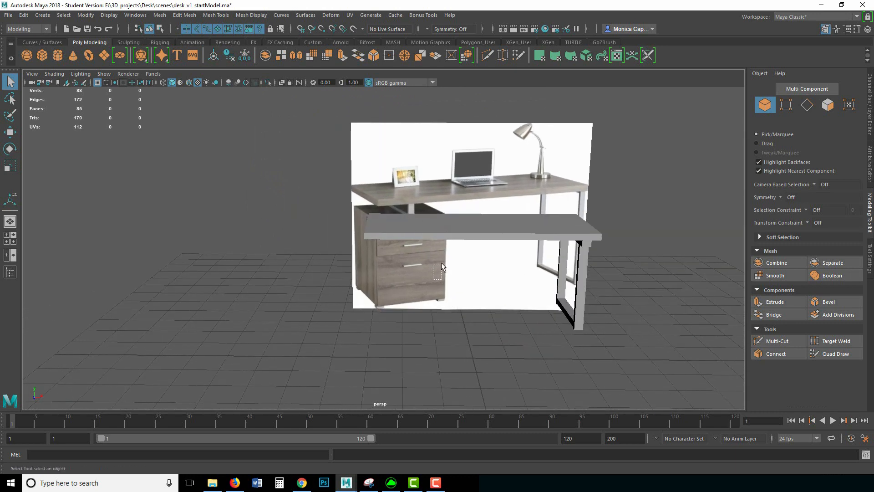
Step: Select the leg-bottom vertices and move them down
left_click_drag(465, 319, 510, 279, "alt")
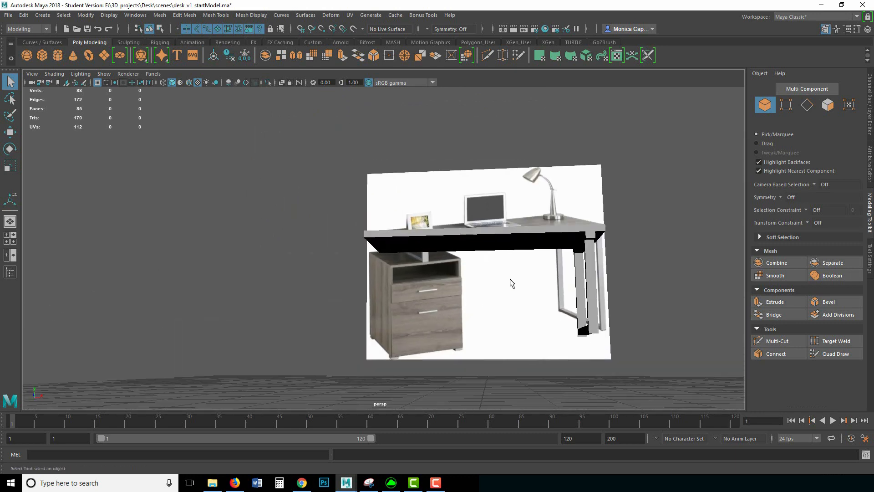
left_click(576, 292)
right_click_drag(592, 306, 644, 362)
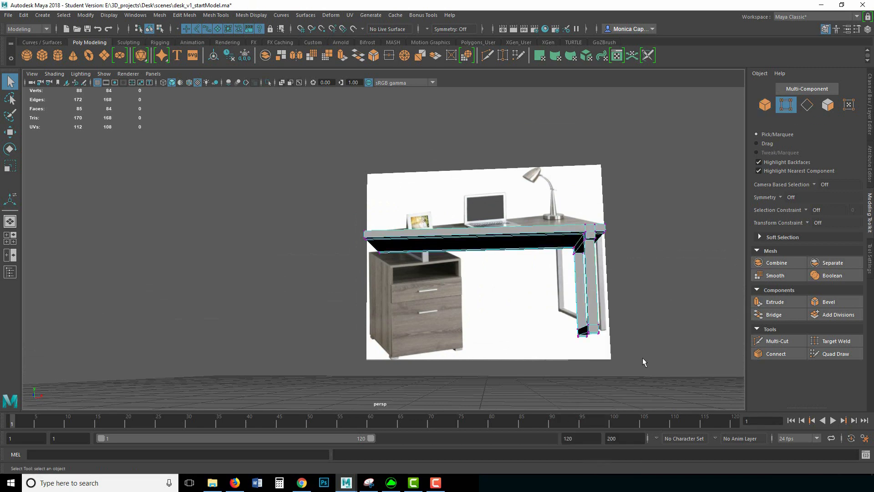
left_click_drag(643, 362, 571, 319)
key("w")
left_click_drag(588, 284, 587, 319)
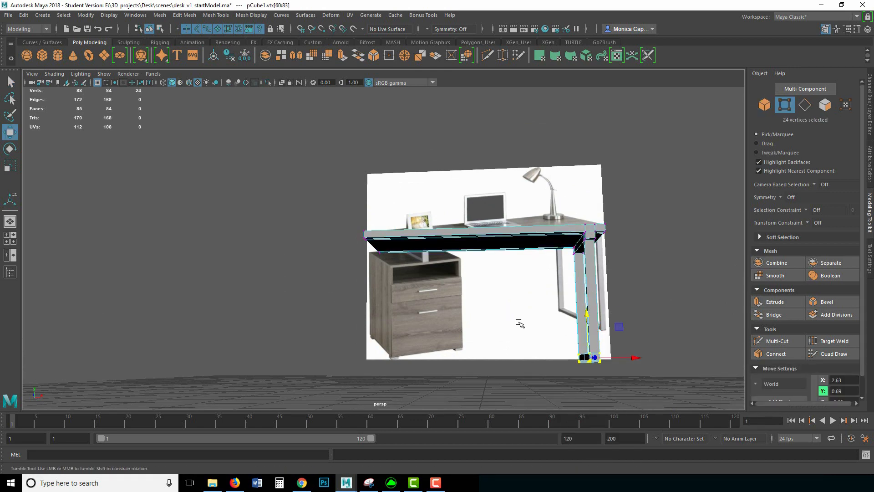
left_click_drag(519, 323, 525, 308, "alt")
Step: Reselect the desk mesh in Object Mode and tumble the view above the tabletop
right_click_drag(426, 233, 464, 220)
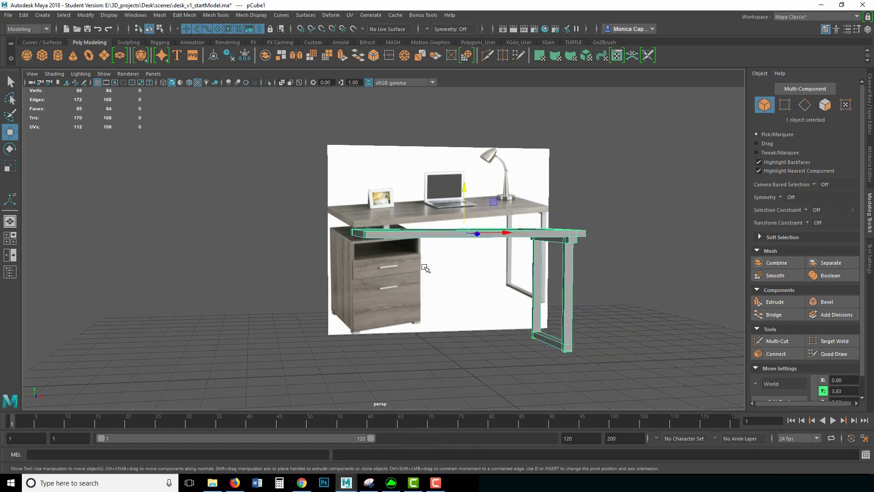
left_click(406, 247)
left_click(397, 234)
left_click_drag(426, 272, 415, 230, "alt")
right_click_drag(415, 230, 357, 243, "shift")
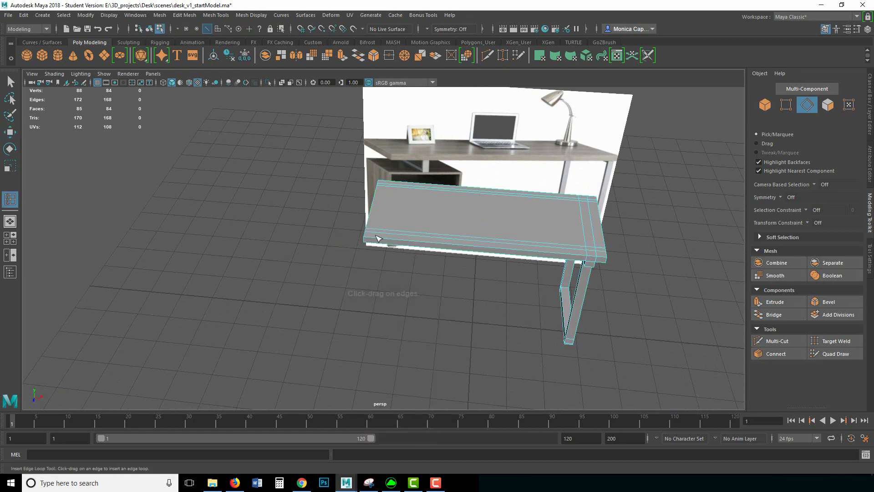
Step: Cut two edge loops across the tabletop near its left end
left_click(390, 233)
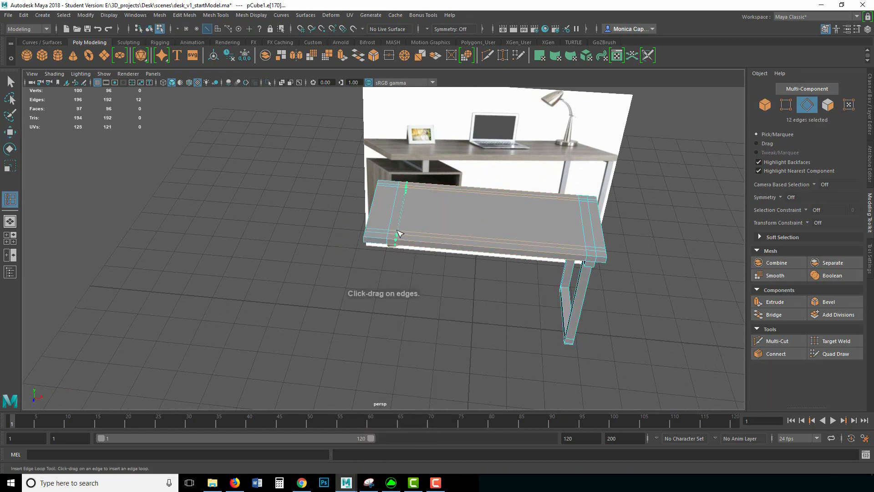
left_click(399, 234)
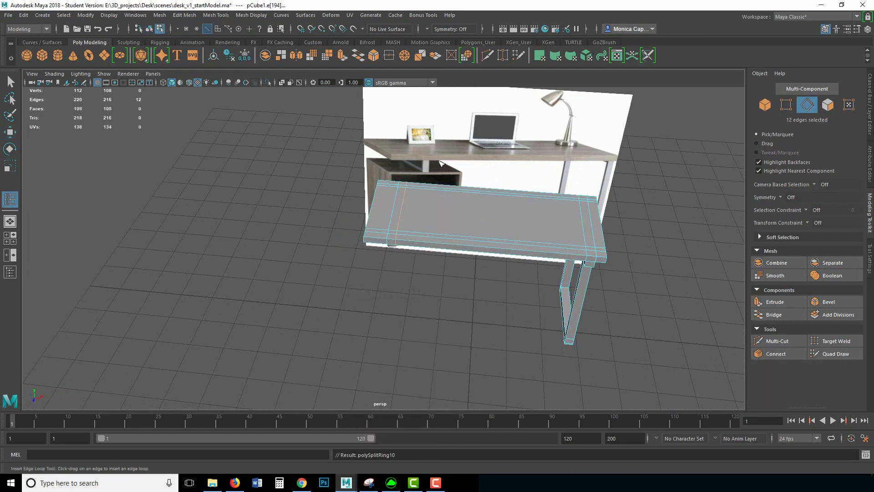
key("q")
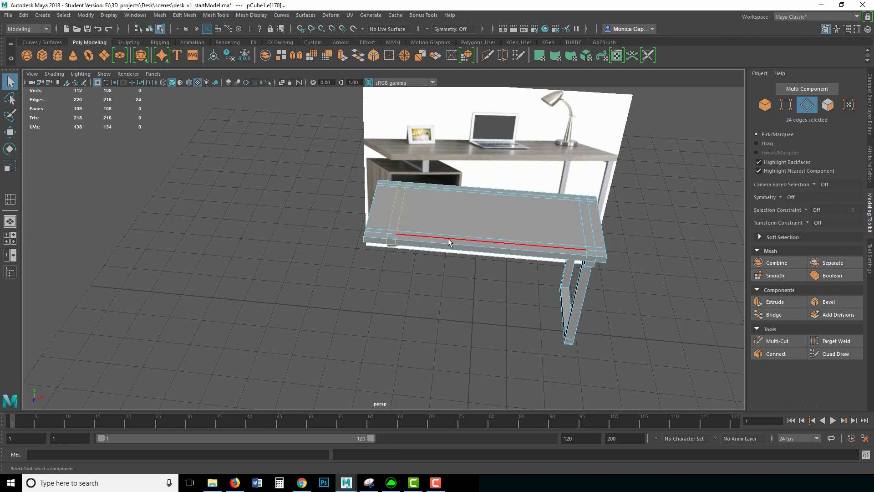
key("w")
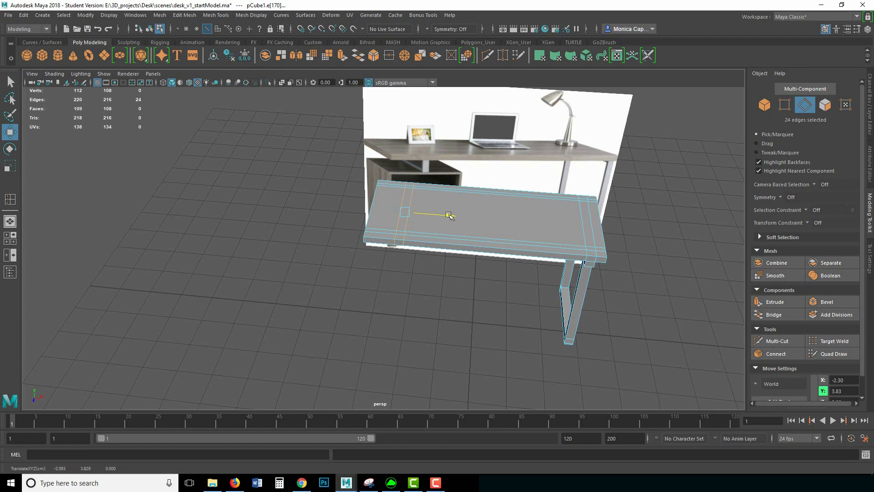
Step: Tumble under the tabletop and select an underside face
left_click_drag(480, 278, 433, 211, "alt")
right_click_drag(433, 211, 741, 276, "alt")
left_click_drag(741, 276, 430, 274, "alt")
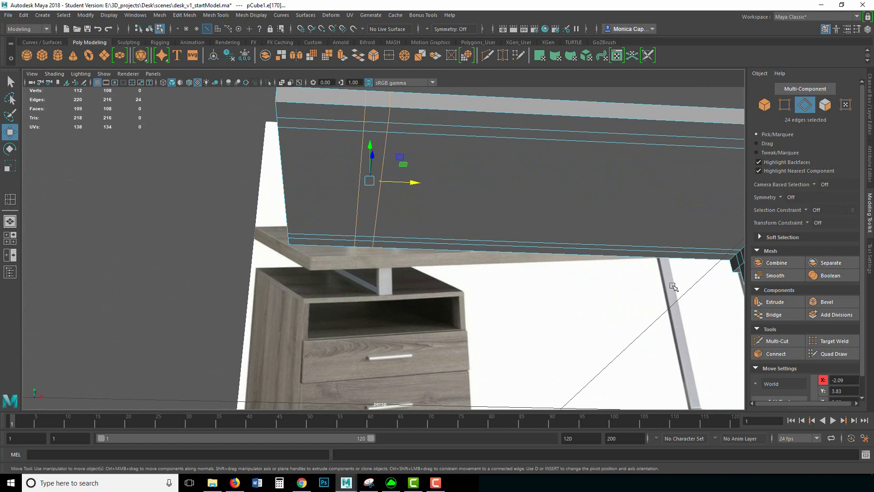
right_click_drag(384, 124, 369, 137)
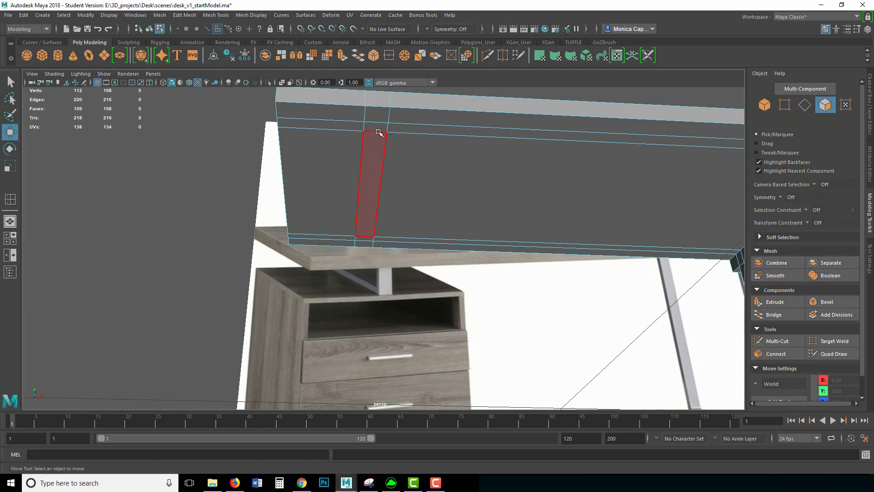
left_click(376, 126)
Step: Extrude two underside faces downward twice to form two short supports
left_click(365, 241, "shift")
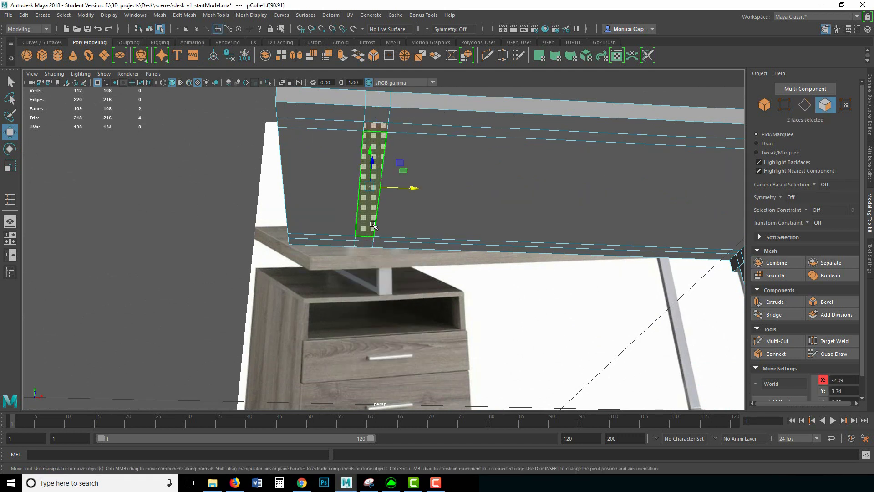
key("ctrl+e")
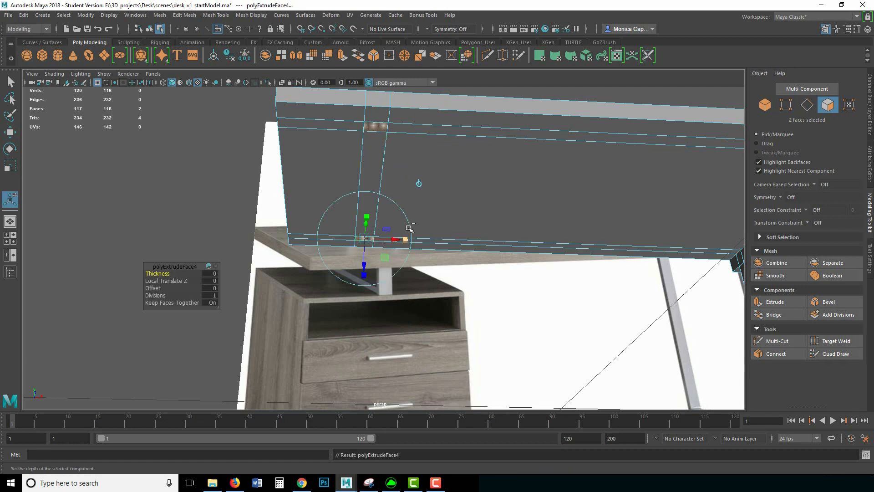
left_click(419, 183)
left_click_drag(435, 172, 407, 171, "alt")
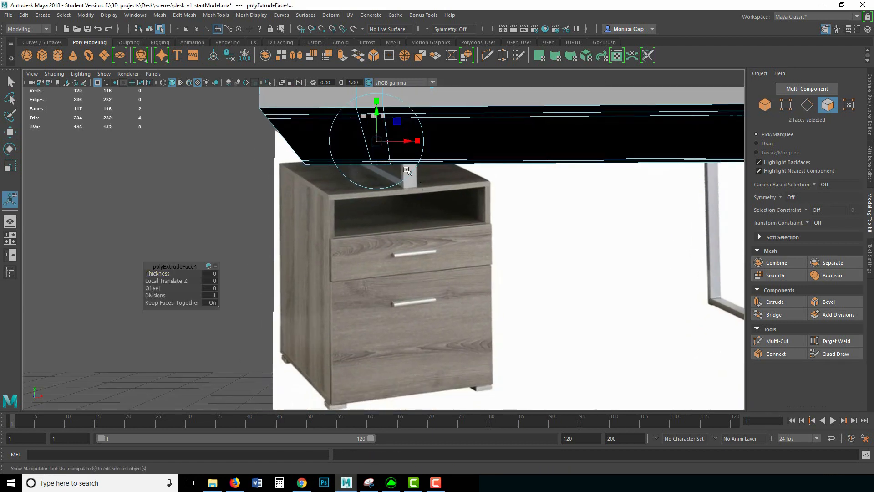
left_click_drag(376, 110, 462, 174)
left_click_drag(363, 230, 366, 248, "alt")
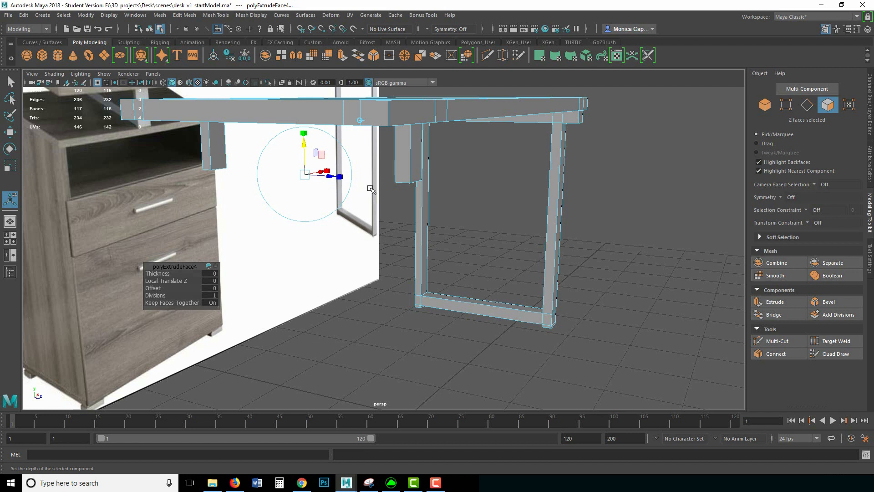
key("ctrl+e")
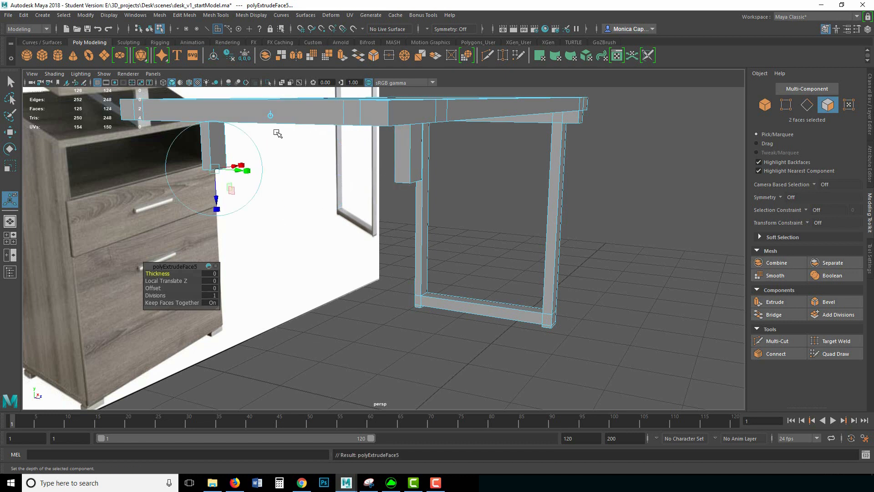
left_click(270, 116)
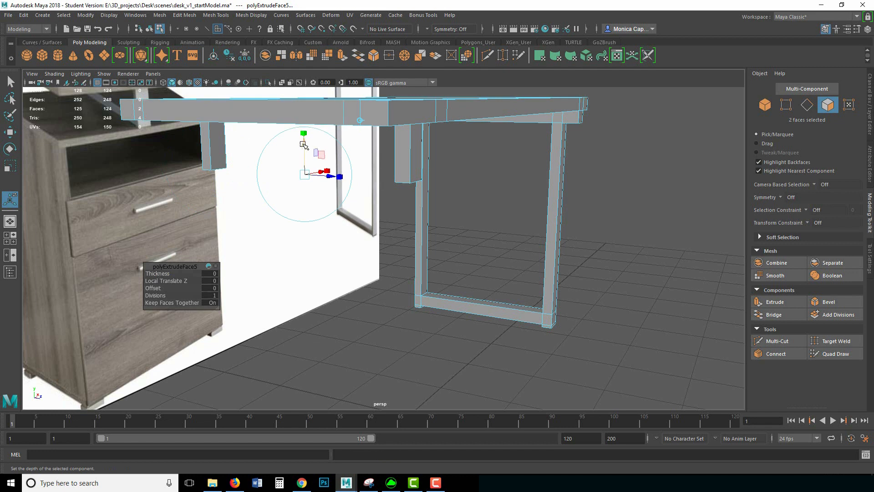
left_click_drag(304, 144, 304, 154)
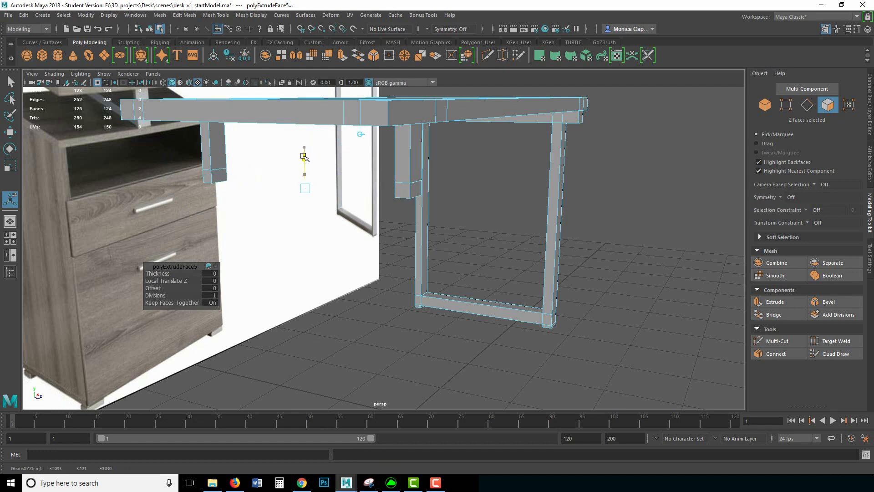
Step: Delete both supports' bottom faces and select an edge around an open end
left_click(219, 177)
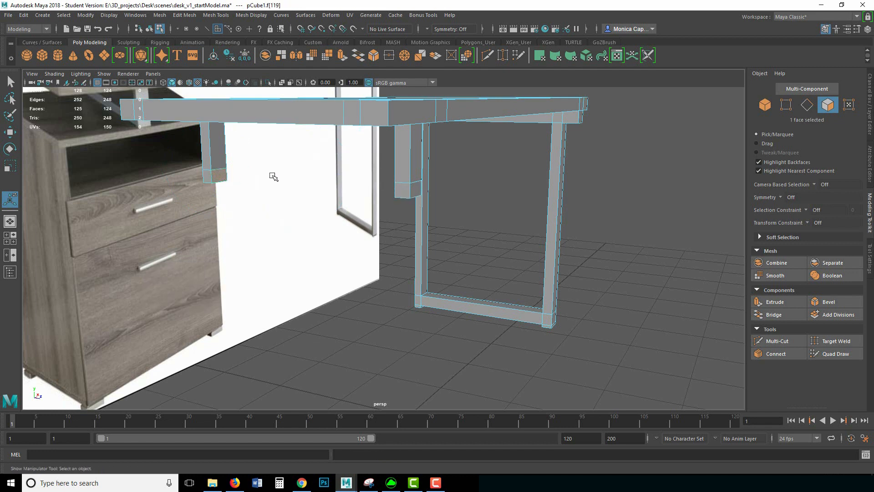
key("Delete")
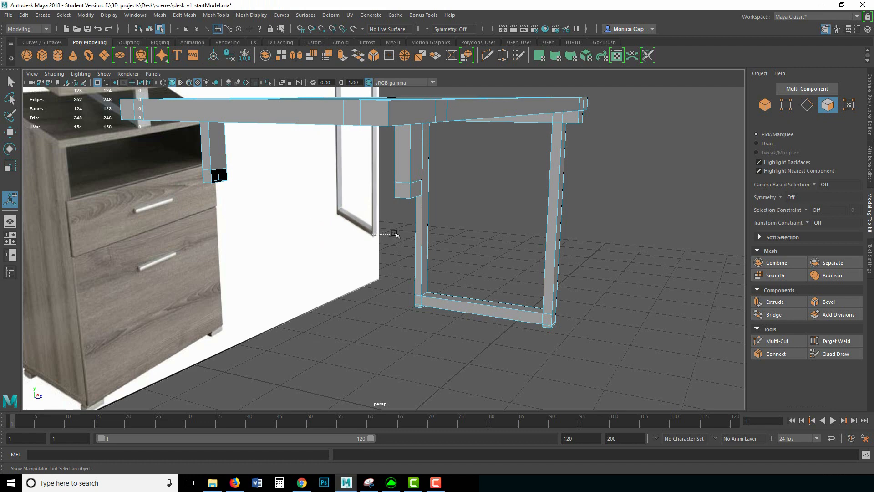
left_click_drag(394, 233, 405, 234)
left_click_drag(318, 234, 392, 233, "alt")
left_click(414, 188)
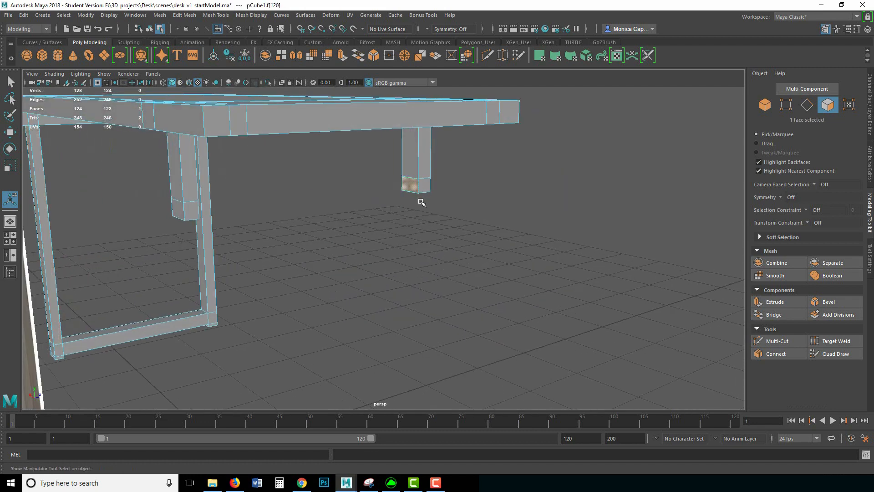
key("Delete")
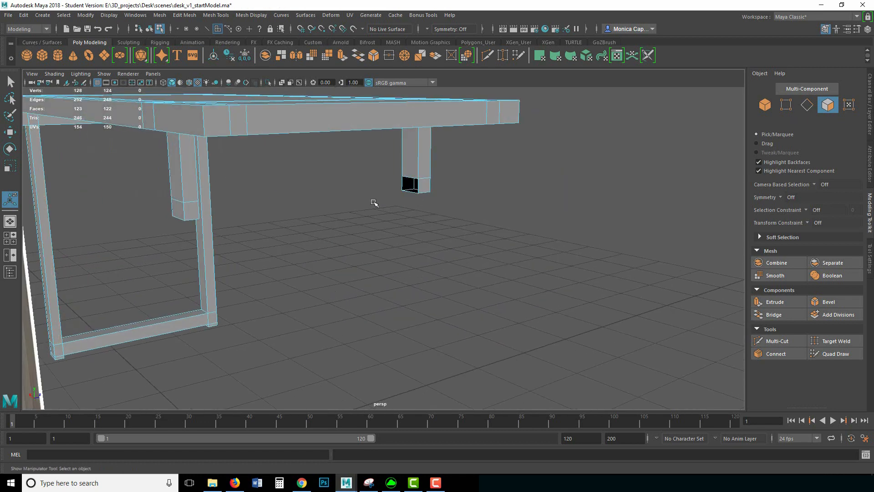
right_click_drag(417, 187, 416, 161)
left_click(411, 178)
left_click_drag(367, 202, 253, 210, "alt")
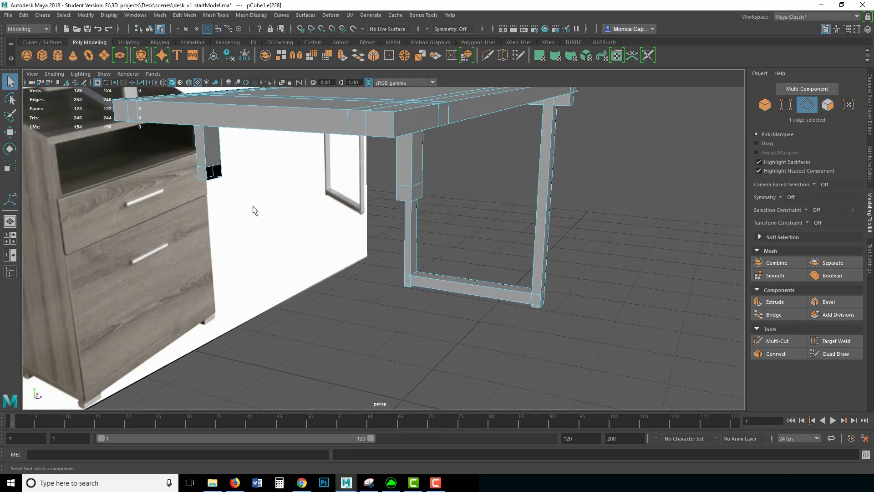
Step: Bridge the two supports' open bottom edges into a crossbar under the tabletop
left_click(773, 314)
left_click_drag(282, 264, 314, 249, "alt")
left_click(410, 191)
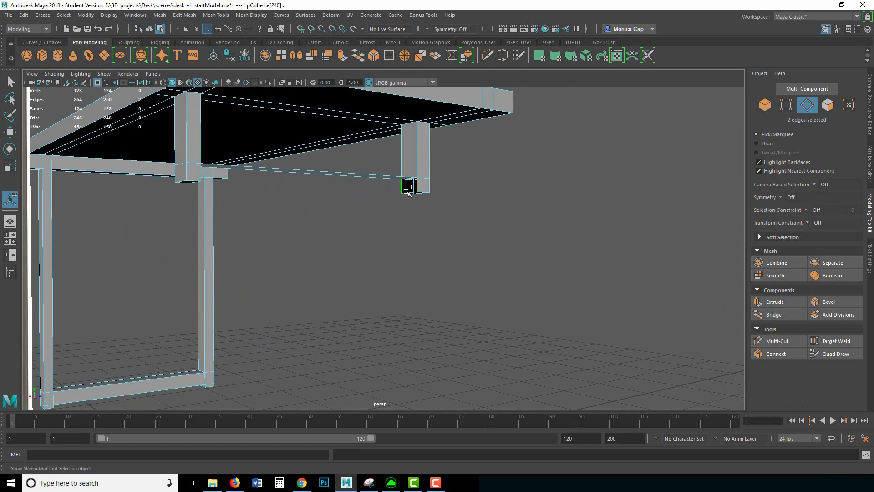
left_click(264, 217)
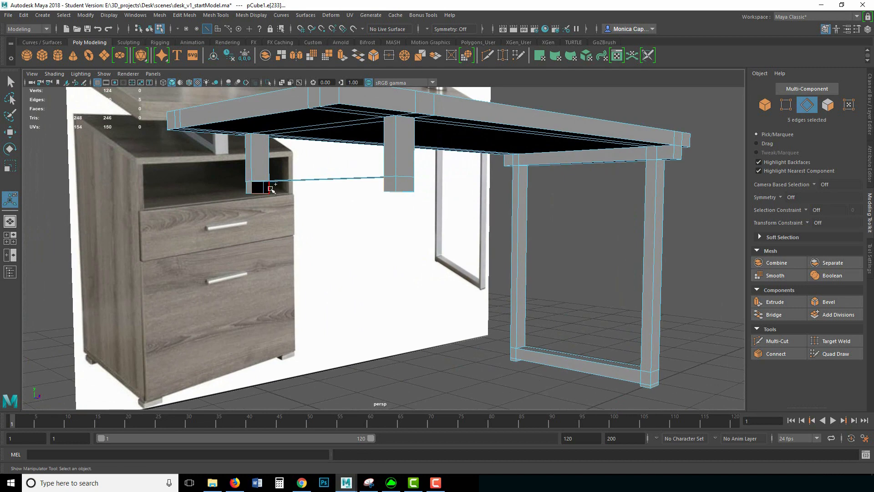
left_click(774, 314)
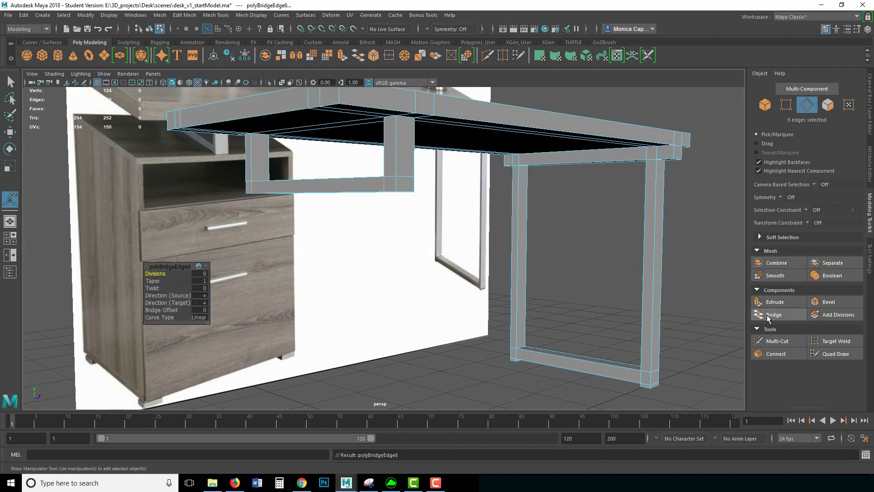
left_click_drag(367, 238, 405, 139, "alt")
right_click_drag(417, 114, 454, 102)
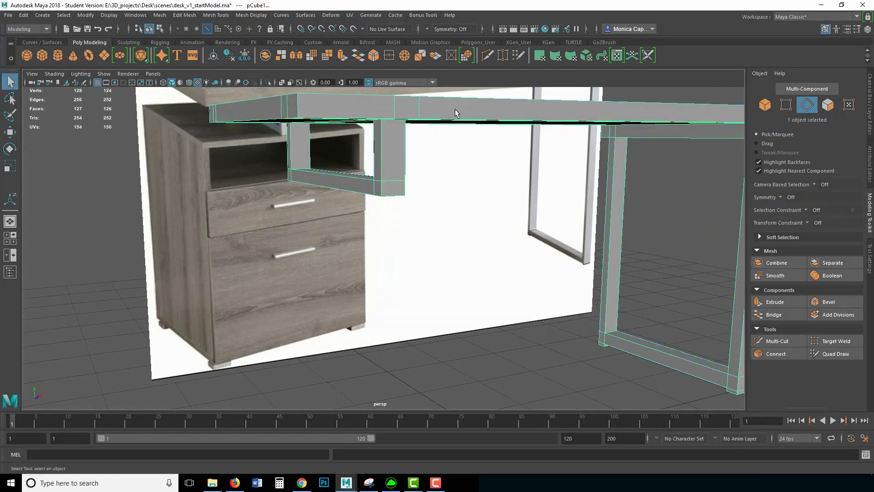
left_click(548, 334)
right_click_drag(605, 318, 451, 293)
scroll(433, 269, "down", 6)
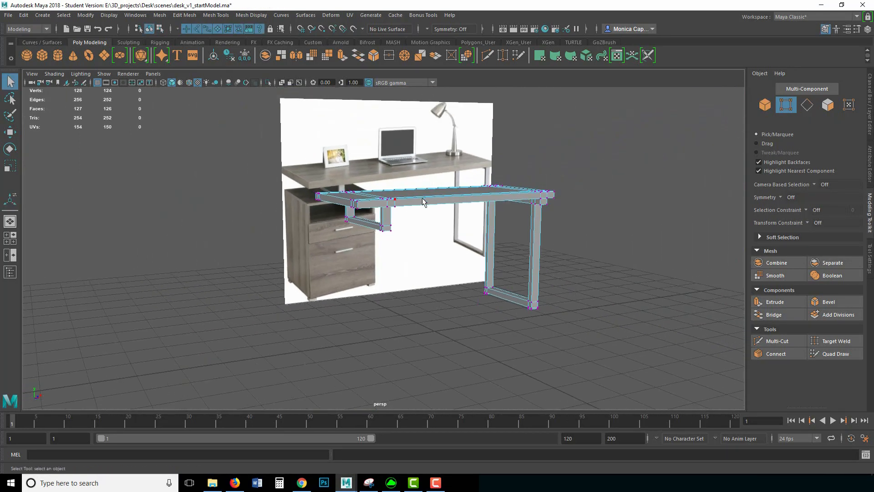
right_click_drag(400, 205, 469, 184)
left_click(662, 191)
left_click_drag(662, 191, 587, 193, "alt")
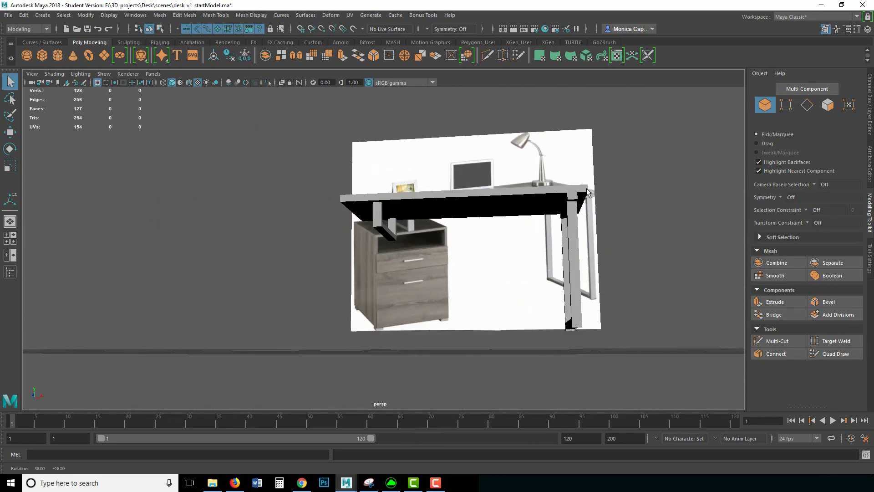
mouse_move(400, 241)
left_mouse_down("alt")
mouse_move(430, 220)
mouse_move(410, 228)
left_mouse_up("alt")
right_click_drag(409, 228, 505, 219, "alt")
middle_click_drag(505, 218, 455, 228, "alt")
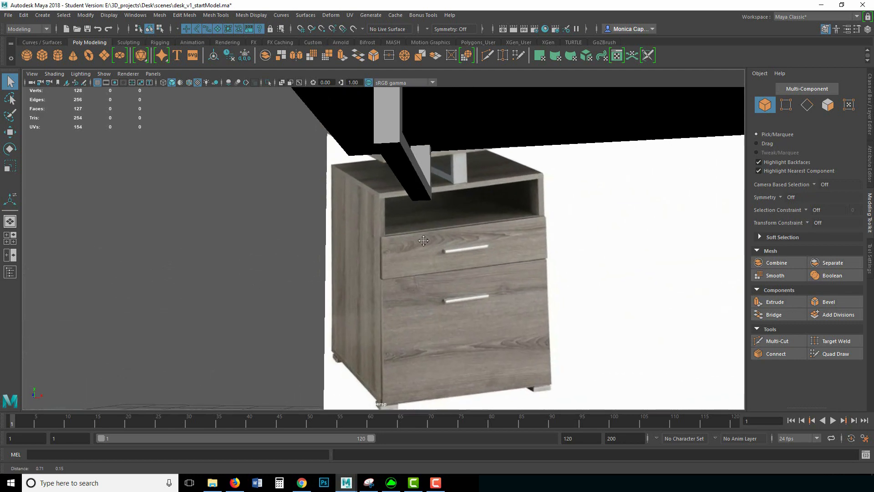
left_click_drag(455, 228, 431, 225, "alt")
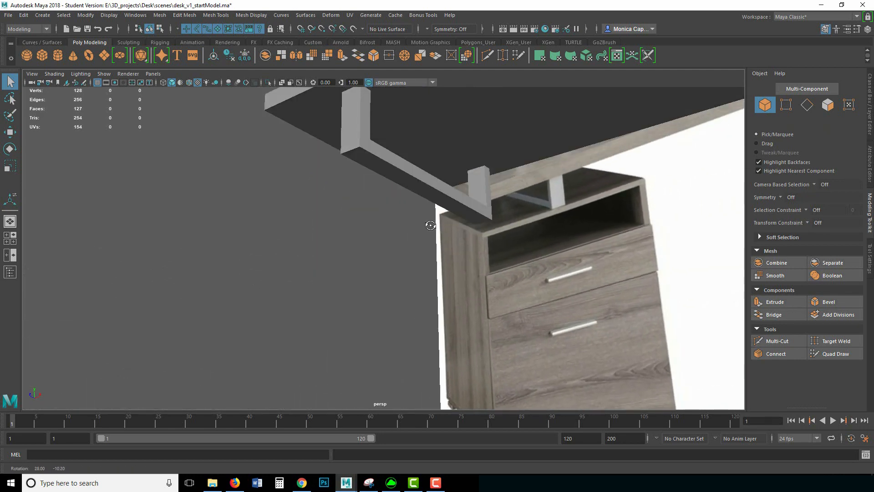
left_click(427, 191)
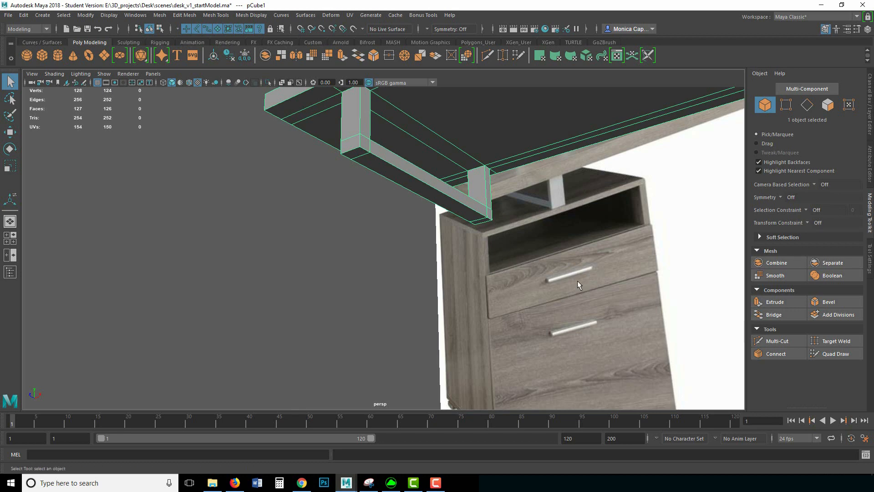
left_click_drag(611, 231, 409, 208, "alt")
left_click_drag(341, 241, 437, 248, "alt")
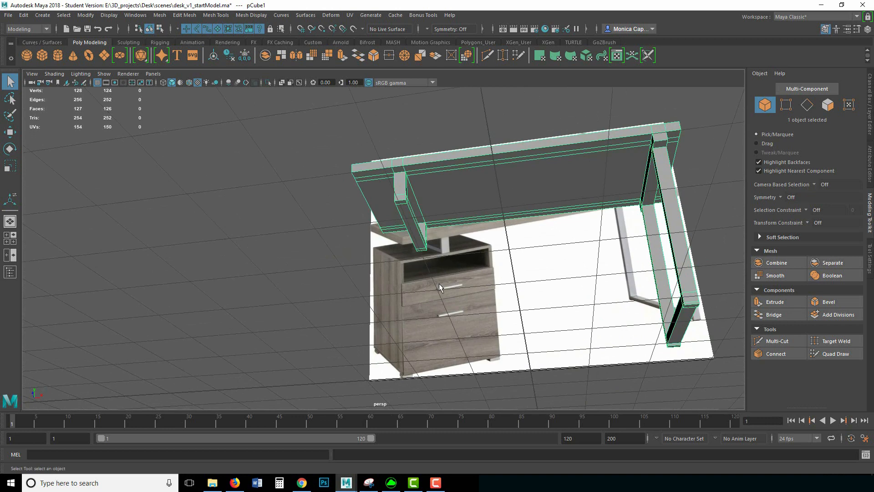
left_click_drag(456, 323, 403, 247, "alt")
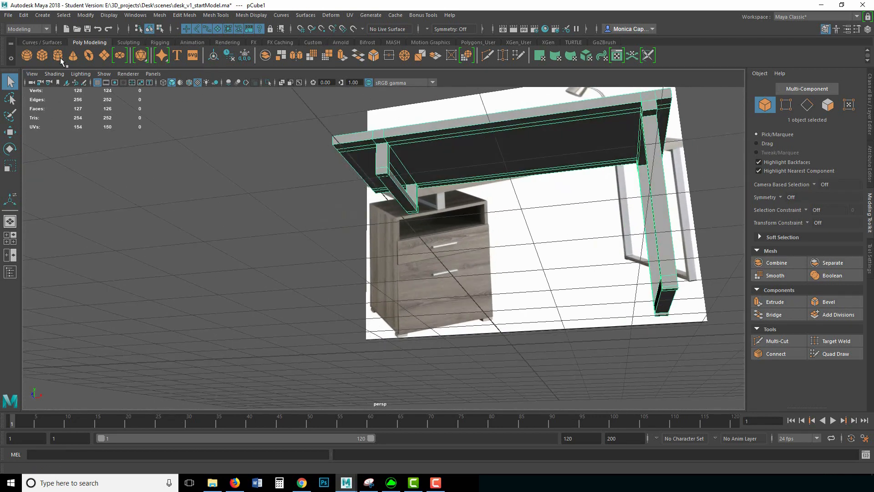
Step: Create a polygon cube, stretch it taller and raise it off the grid
left_click(45, 53)
left_click_drag(633, 290, 366, 229, "alt")
key("r")
left_click_drag(447, 254, 447, 180)
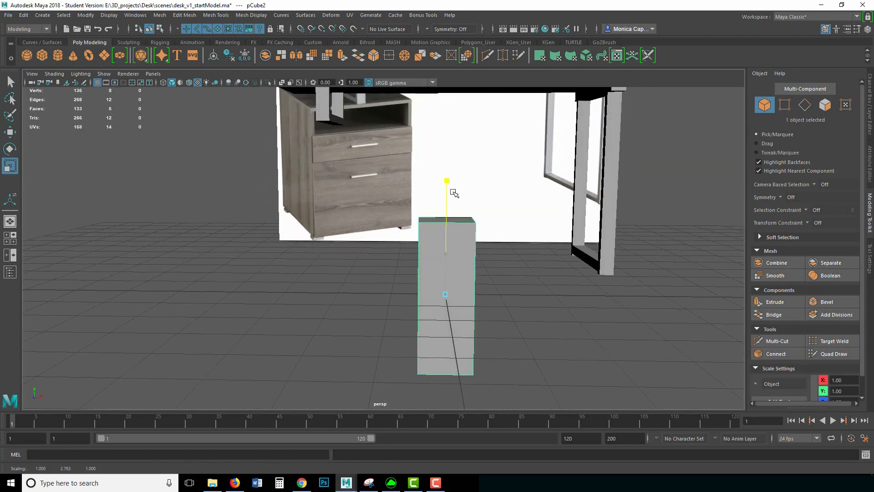
key("w")
left_click_drag(447, 250, 447, 175)
right_click_drag(491, 190, 386, 190, "alt")
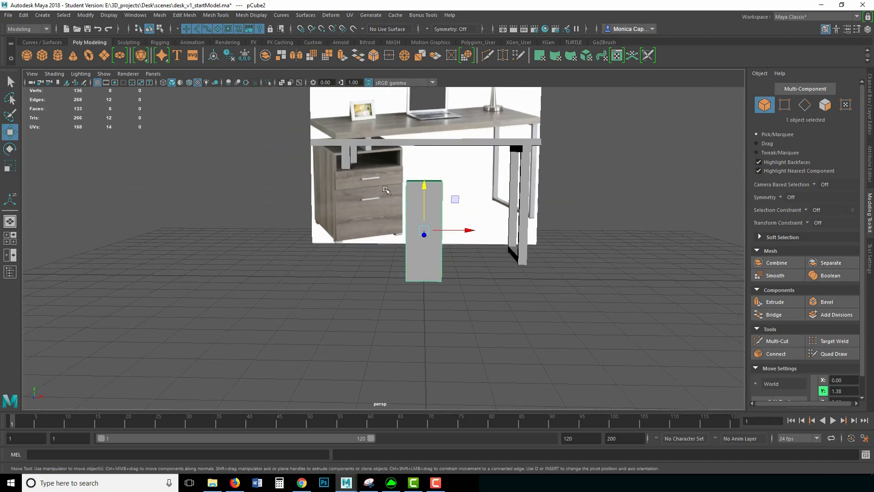
Step: In the four-view layout, position the cube under the tabletop's left end
key("space")
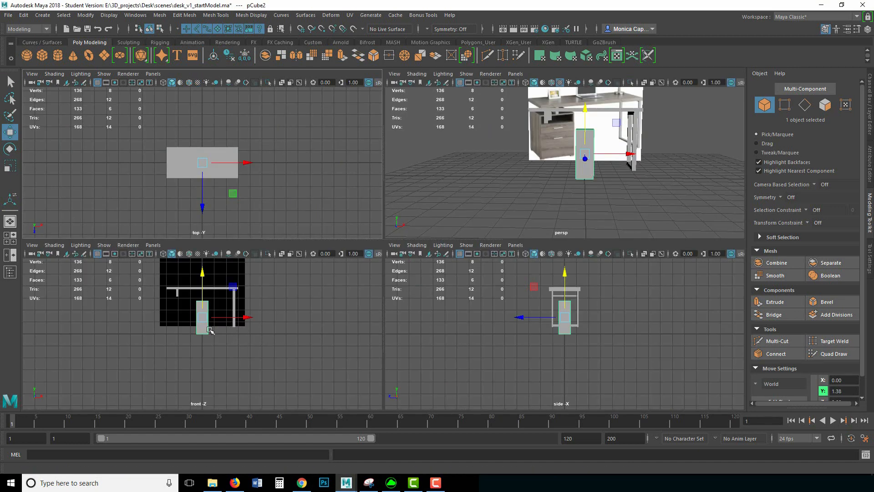
left_click_drag(204, 273, 205, 266)
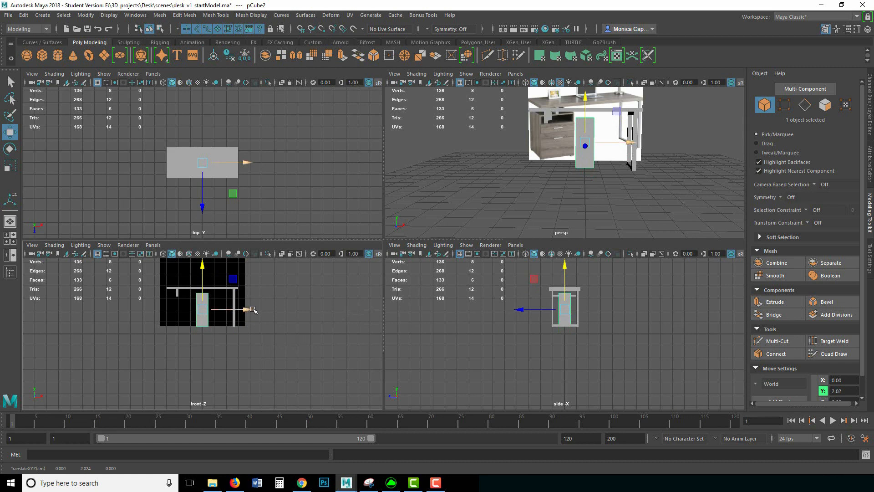
left_click_drag(253, 310, 287, 307)
key("f")
middle_click_drag(264, 363, 302, 299, "alt")
right_click_drag(284, 301, 230, 305, "alt")
middle_click_drag(231, 305, 239, 322, "alt")
left_click_drag(233, 266, 234, 268)
middle_click_drag(249, 300, 264, 322, "alt")
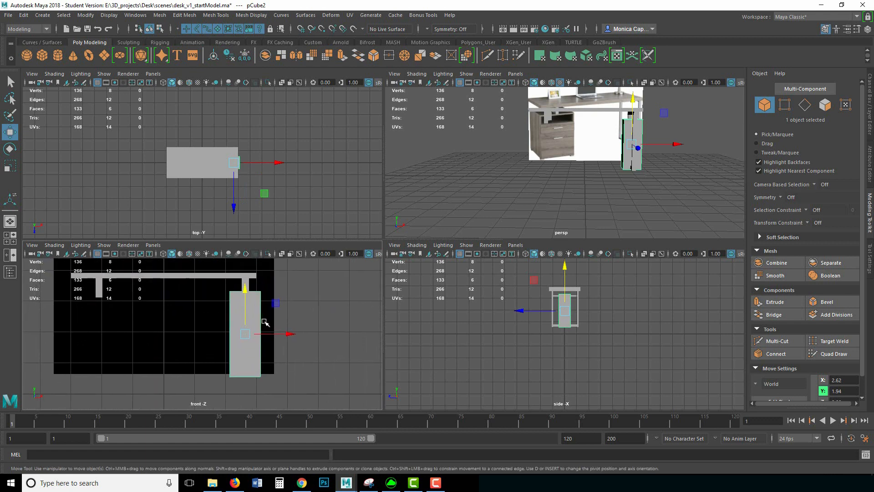
left_click_drag(288, 333, 147, 332)
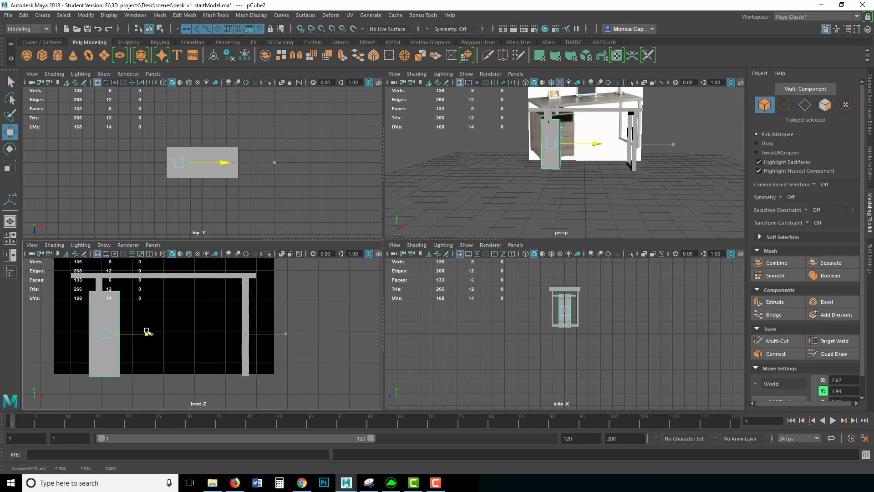
Step: Raise the cube's four top vertices up to the tabletop
right_click(114, 304)
right_click_drag(114, 304, 77, 241)
left_click_drag(63, 268, 140, 304)
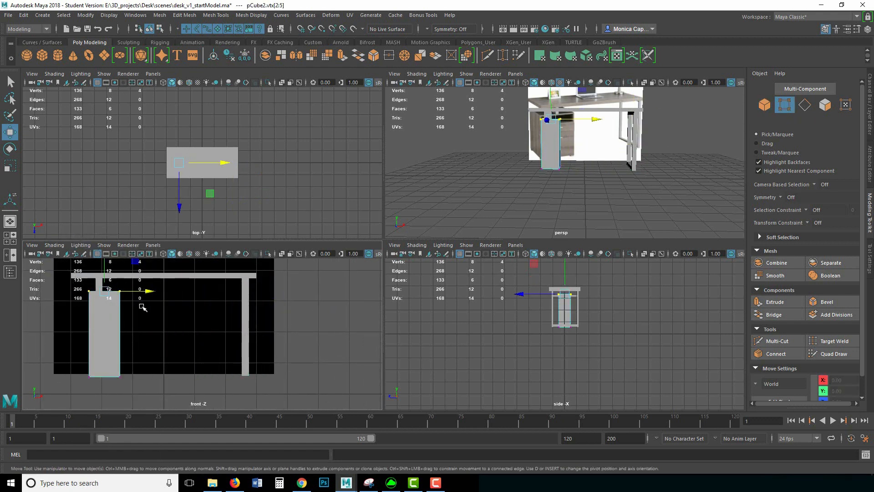
left_click_drag(107, 260, 106, 278)
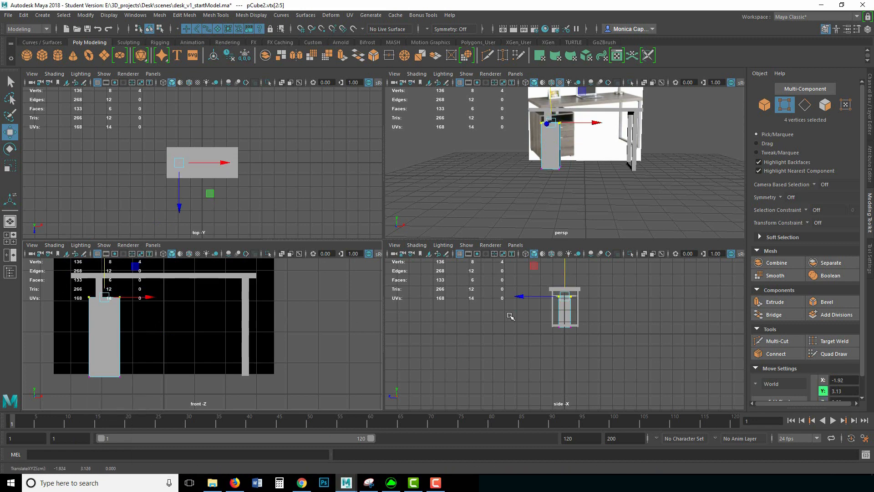
Step: Back in perspective view, widen the cube along X into the cabinet block
key("space")
middle_click_drag(319, 251, 336, 304, "alt")
left_click_drag(336, 303, 380, 268, "alt")
right_click_drag(381, 267, 425, 219)
key("r")
left_click_drag(433, 243, 475, 244)
left_click_drag(367, 255, 415, 249, "alt")
Step: In the four-view layout, widen the pCube2 cabinet slightly along X in the front view
key("w")
key("r")
key("space")
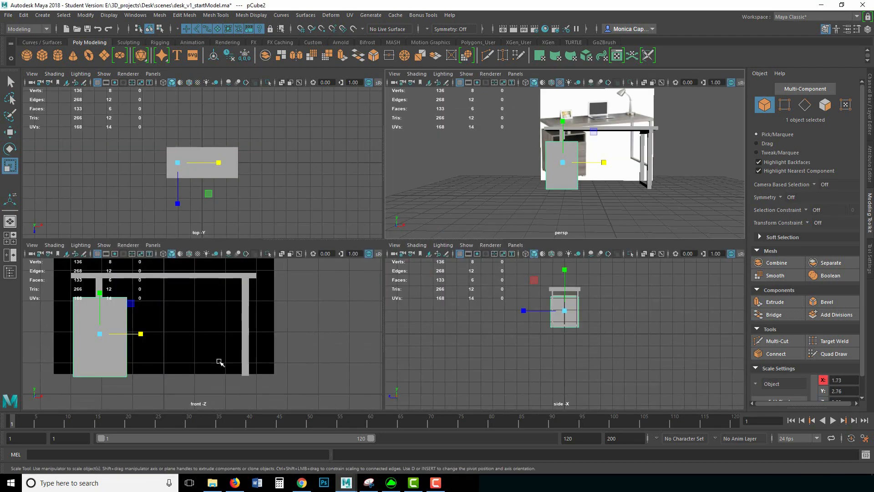
middle_click_drag(183, 340, 268, 355, "alt")
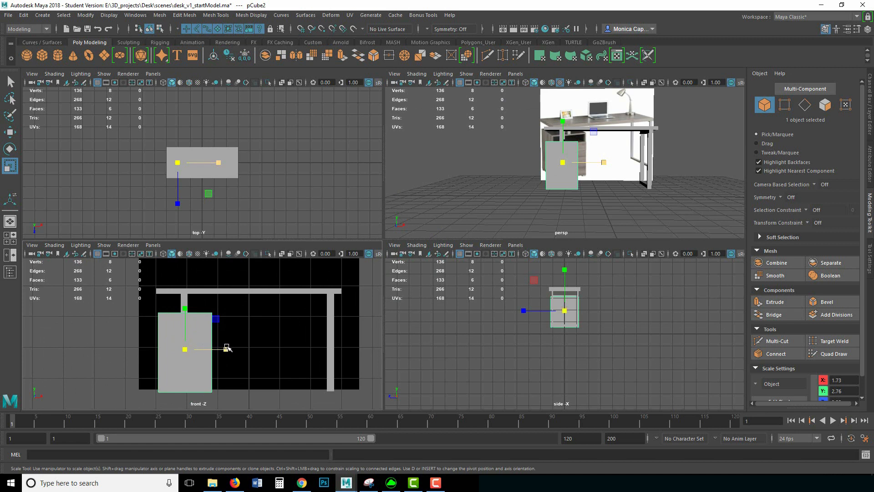
left_click_drag(224, 349, 223, 348)
key("w")
key("r")
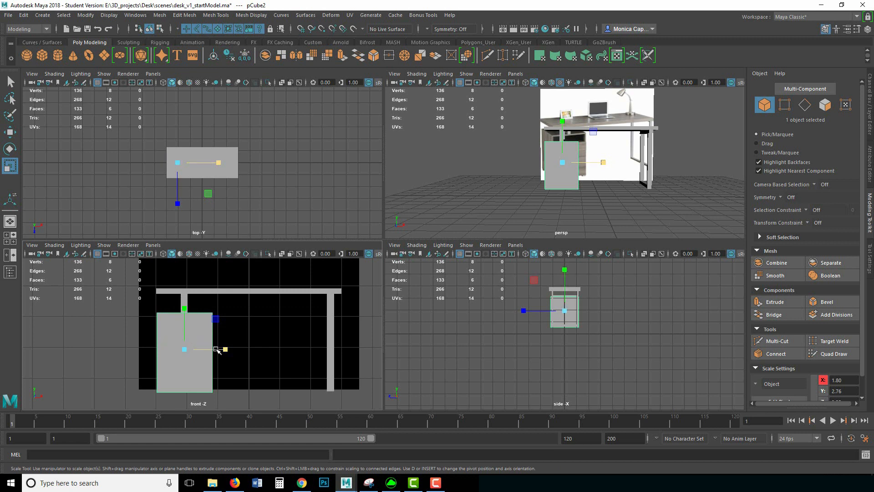
left_click_drag(225, 349, 223, 349)
Step: Shift and deepen the cabinet along Z to match the tabletop depth, then deselect it
scroll(561, 322, "up", 5)
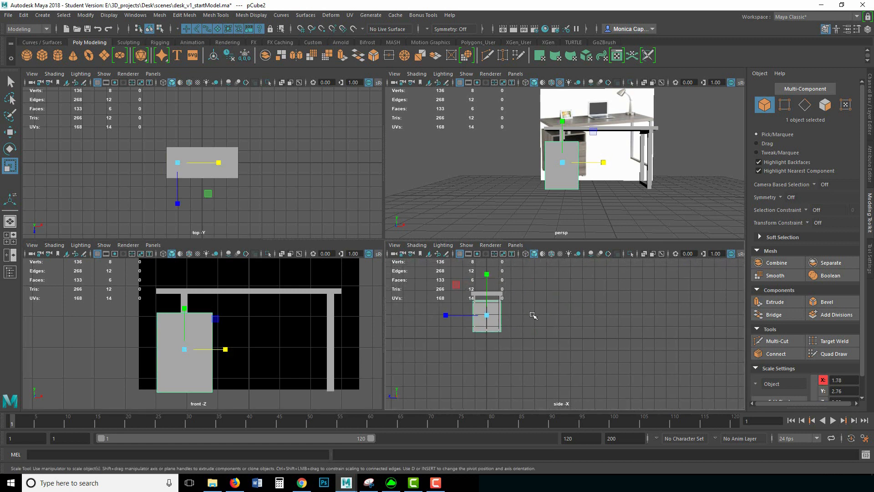
scroll(578, 362, "down", 3)
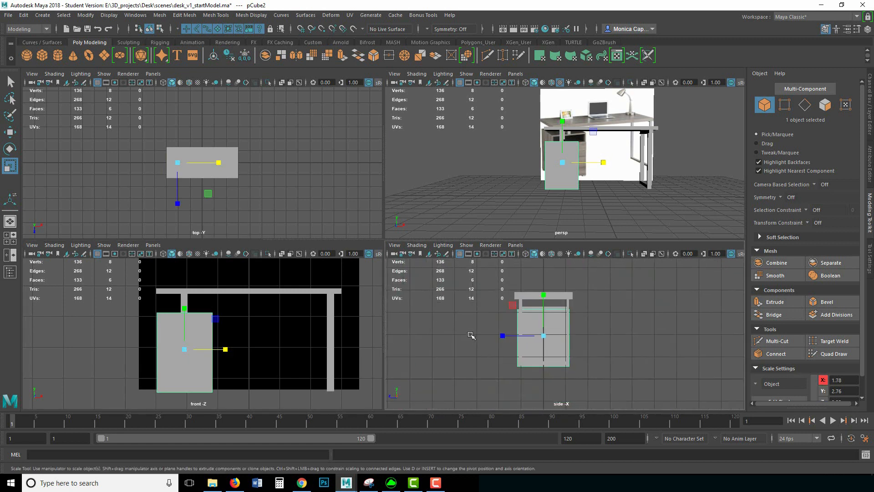
key("w")
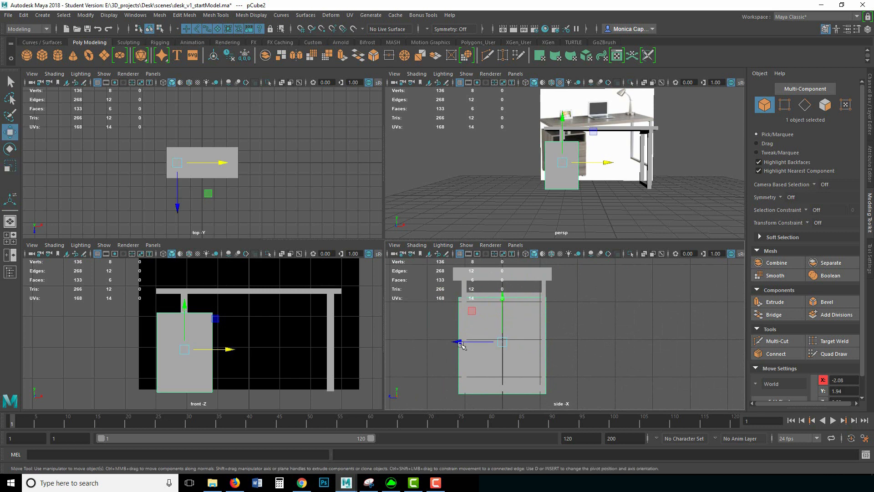
left_click_drag(460, 341, 463, 342)
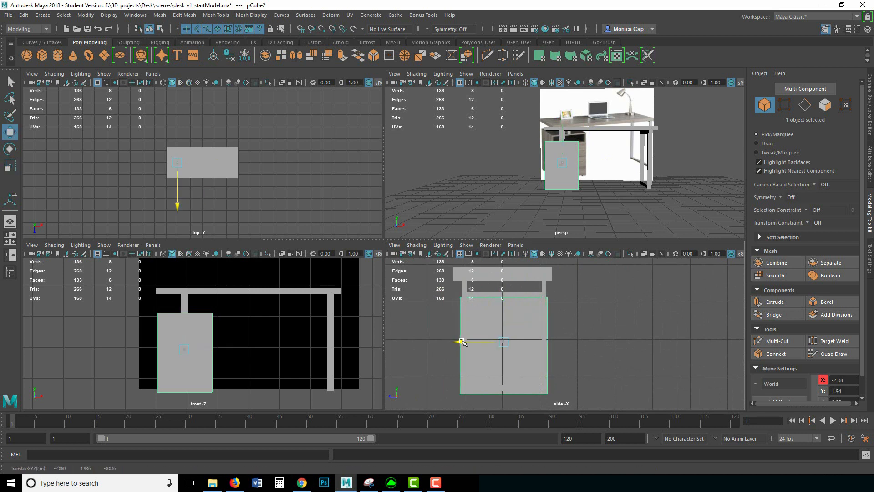
key("r")
left_click_drag(463, 342, 460, 342)
key("w")
left_click(613, 199)
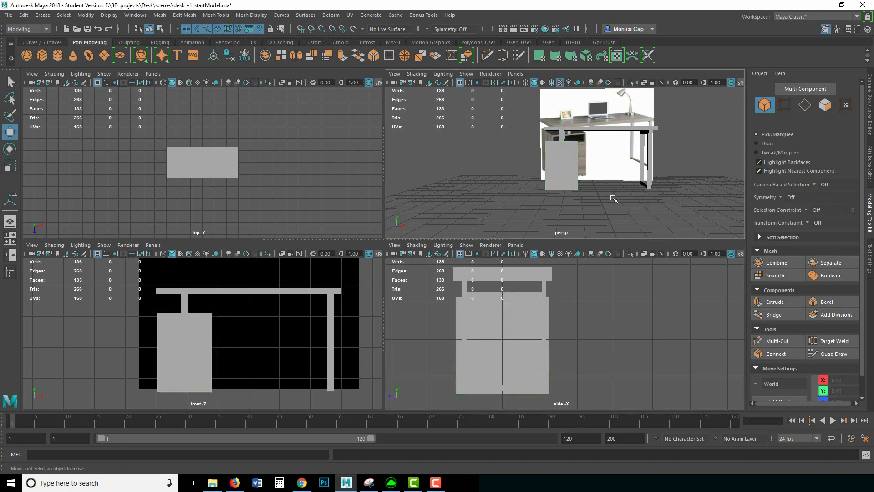
Step: Select both desk meshes in the perspective view and delete their construction history
key("space")
left_click_drag(449, 238, 521, 287, "alt")
left_click_drag(474, 314, 394, 160)
left_click(23, 15)
mouse_move(65, 123)
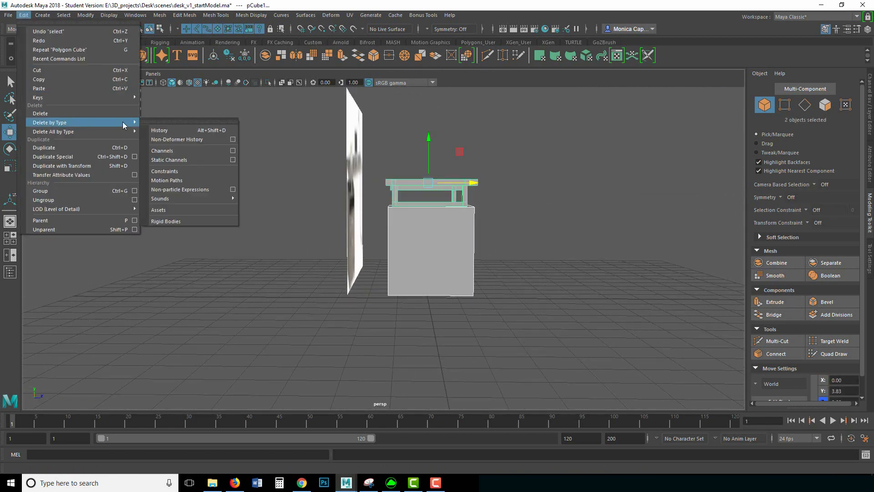
left_click(159, 130)
Step: Freeze transformations on the selected desk pieces and bring up Save Scene As
left_click(85, 15)
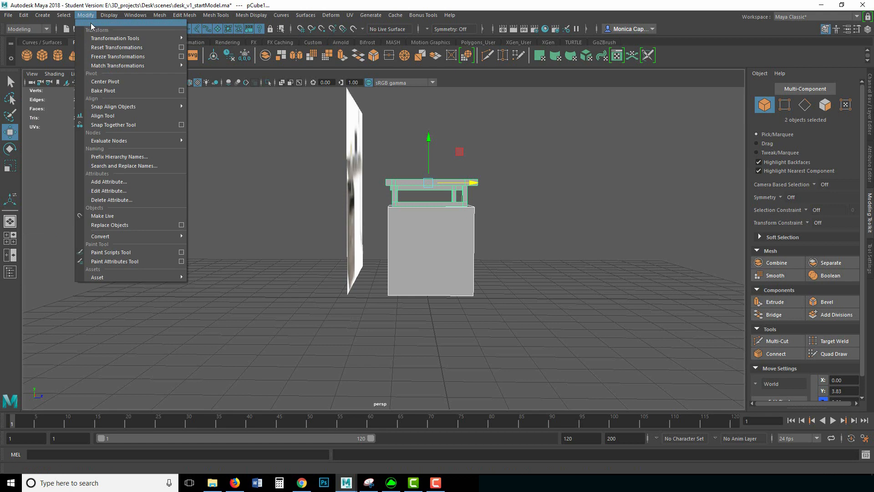
left_click(114, 55)
left_click(9, 15)
left_click(48, 61)
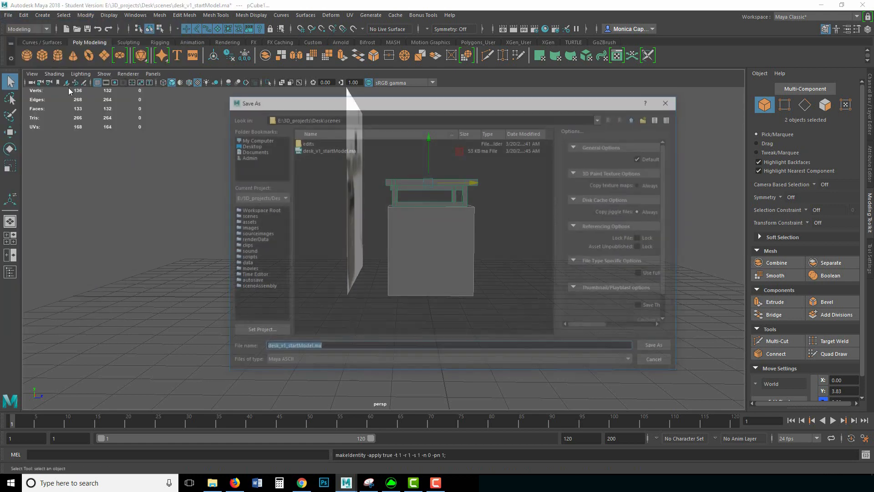
Step: Enter the file name desk_v2_ContModel.ma with Maya ASCII kept as the file type
left_click(282, 347)
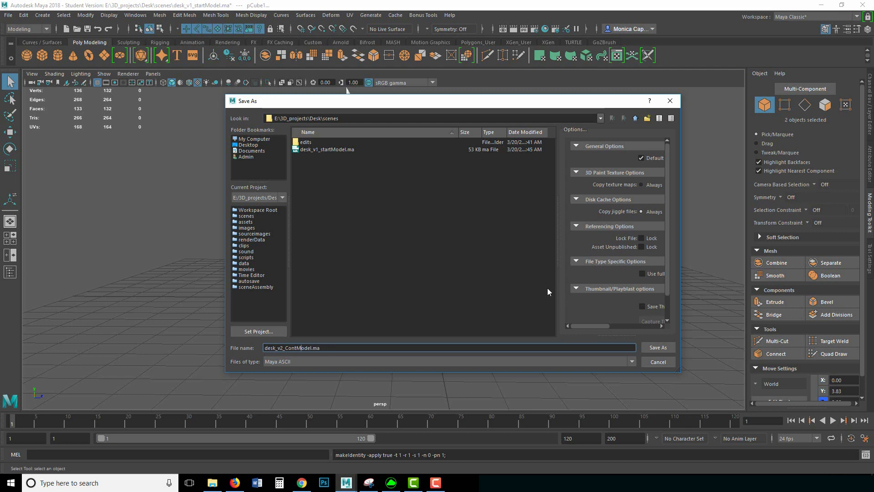
left_click(318, 359)
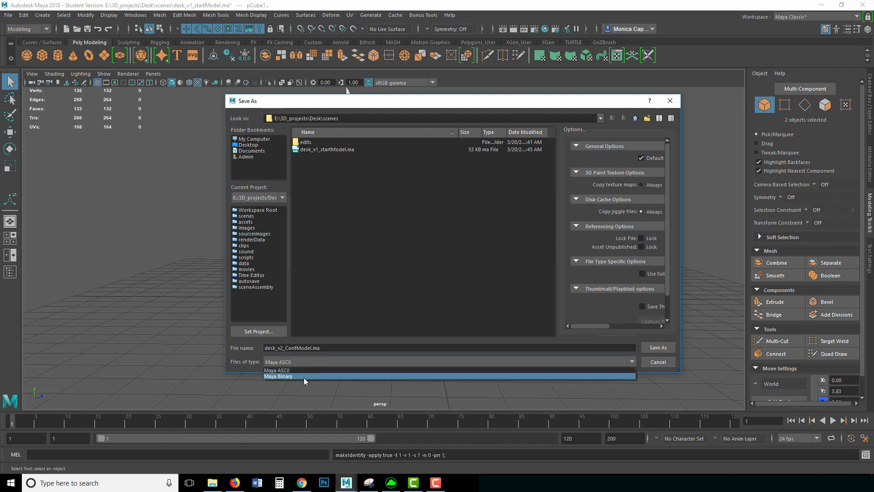
left_click(294, 370)
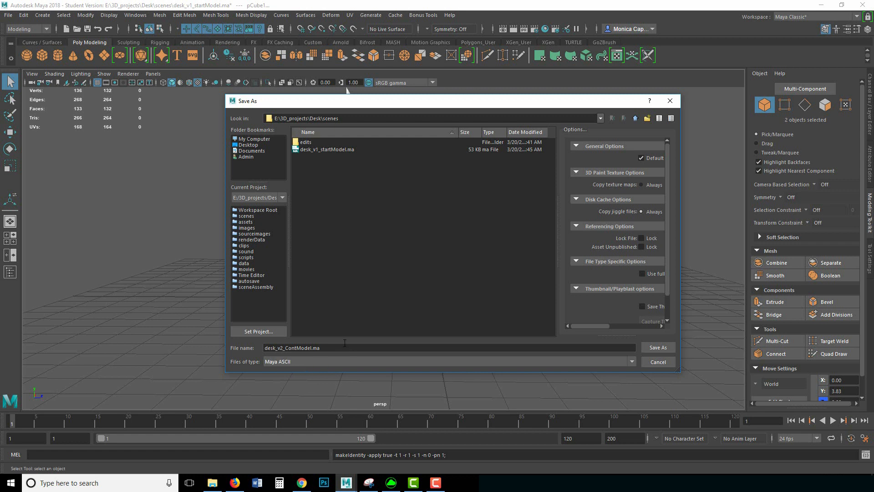
left_click(311, 348)
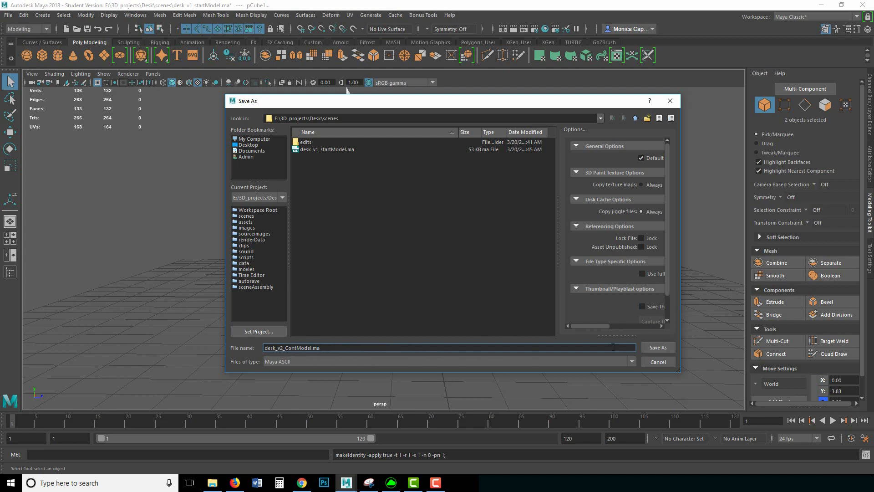
Step: Save the scene as desk_v2_ContModel.ma and dismiss the Student Version notice
left_click(658, 347)
left_click(417, 250)
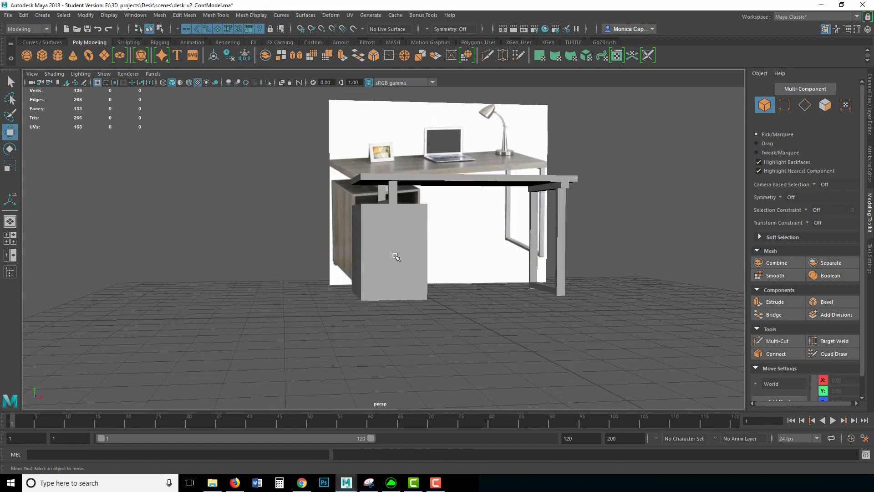
Step: Scale the cabinet block pCube2 wider along X and nudge it to X -2.02
left_click(395, 256)
mouse_move(479, 256)
left_mouse_down("alt")
mouse_move(484, 259)
mouse_move(446, 251)
mouse_move(488, 256)
mouse_move(479, 260)
left_mouse_up("alt")
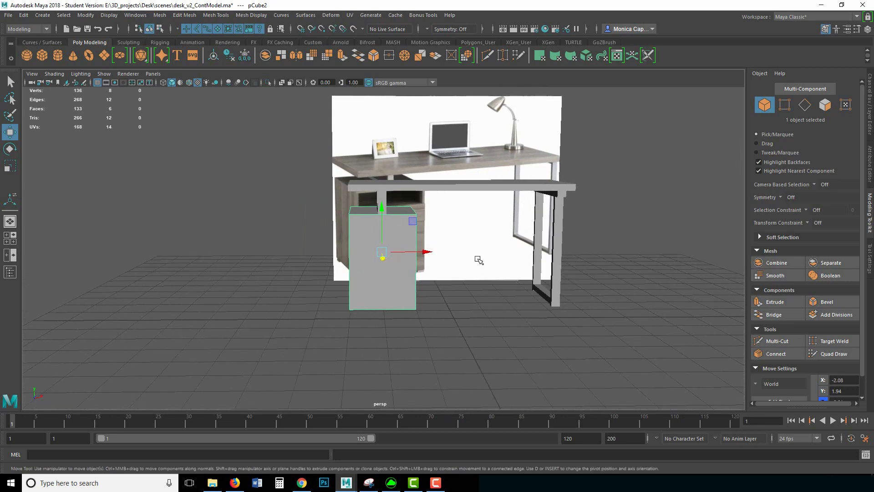
key("r")
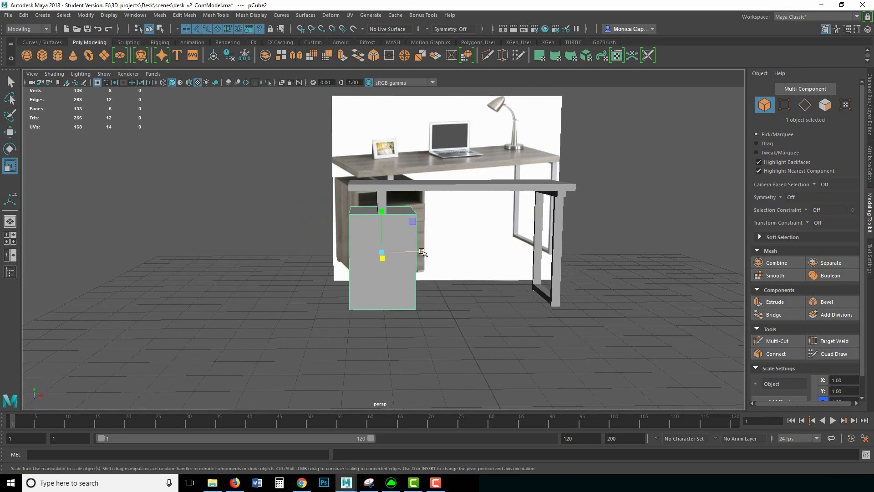
left_click_drag(421, 252, 428, 253)
key("w")
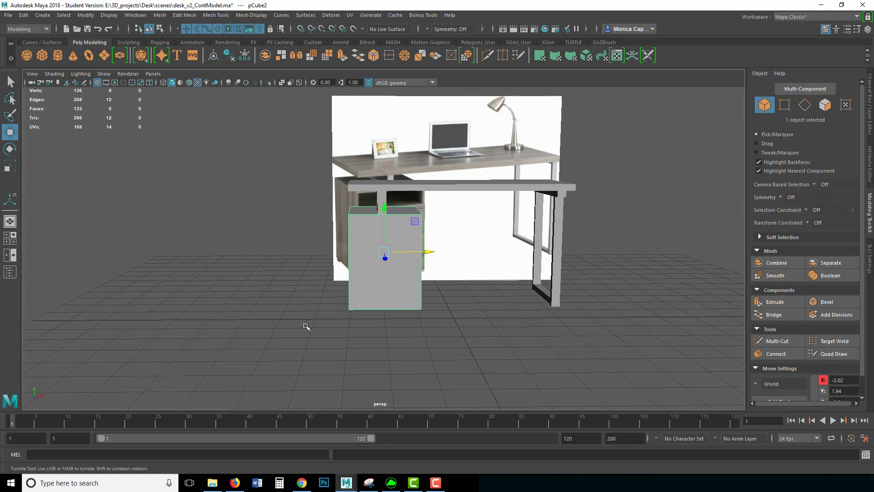
left_click_drag(306, 327, 332, 328, "alt")
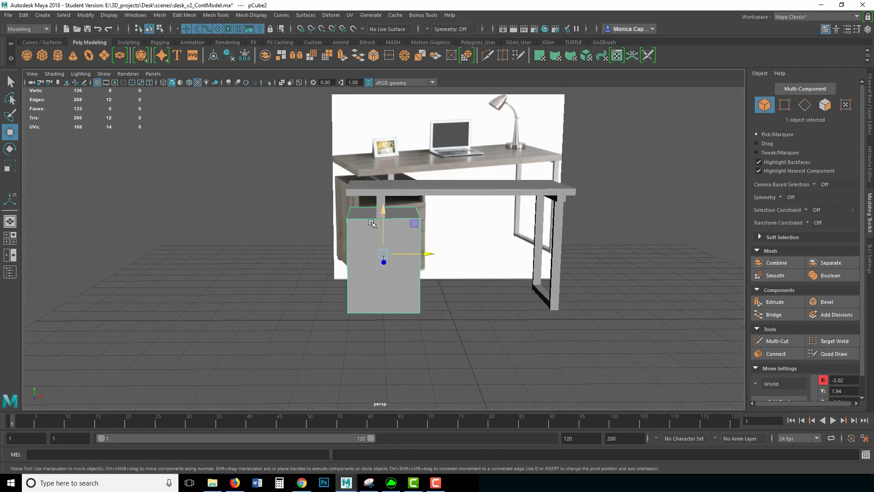
middle_click_drag(371, 222, 347, 250, "alt")
right_click_drag(348, 249, 400, 274, "alt")
left_click_drag(385, 275, 388, 269, "alt")
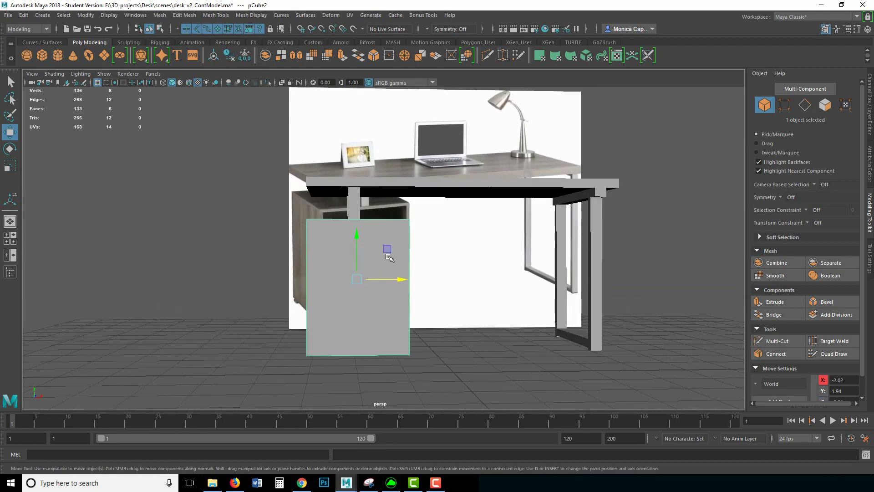
right_click_drag(391, 256, 314, 269, "shift")
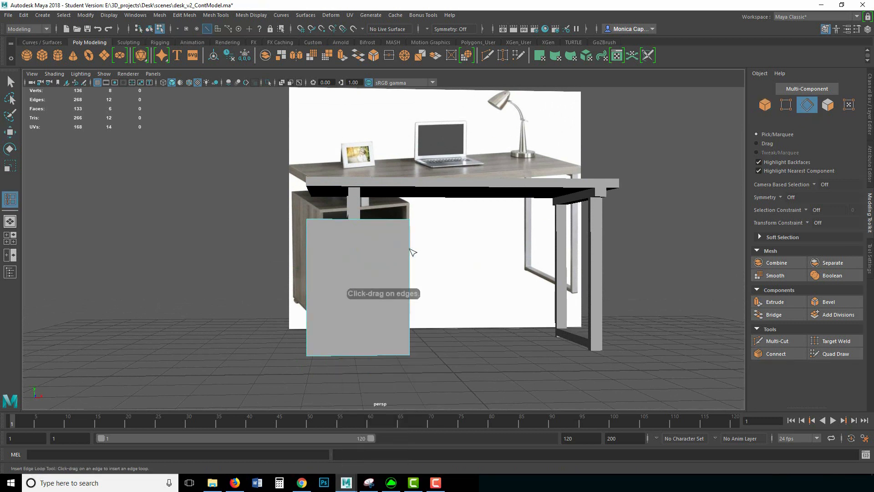
Step: Insert an edge loop near the cabinet top, then extrude and inset its upper front face
left_click(411, 255)
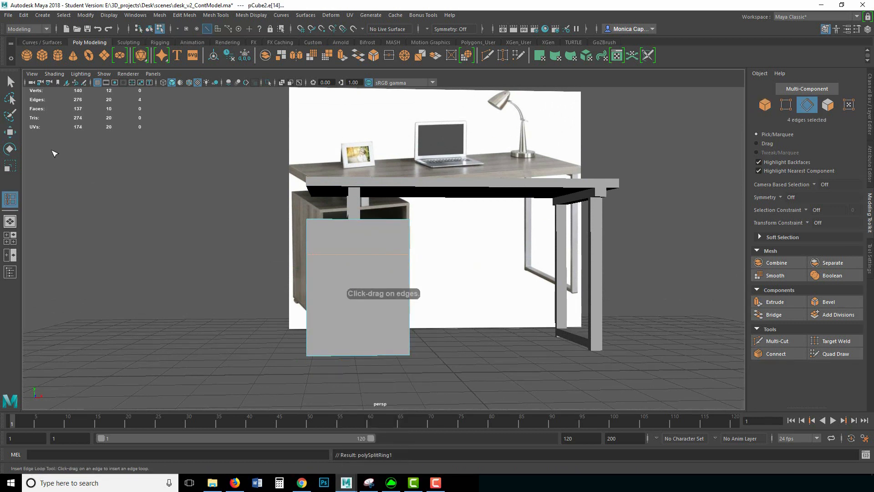
key("q")
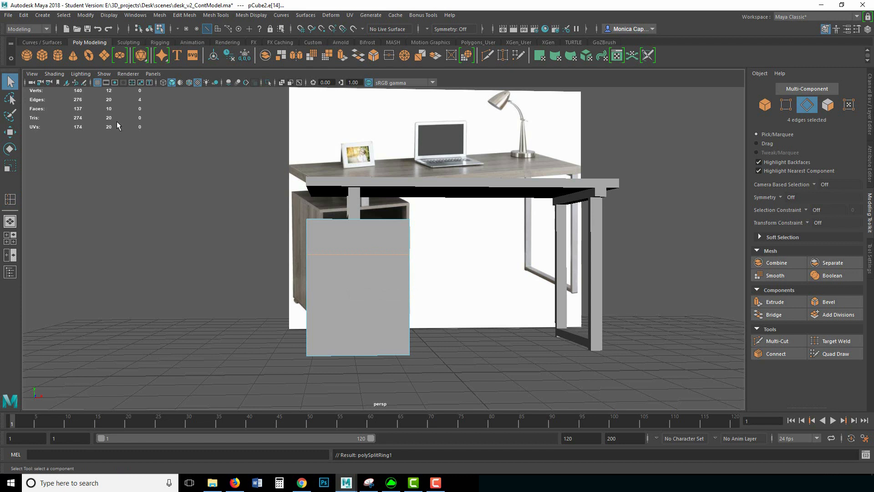
right_click_drag(369, 239, 371, 255)
left_click(371, 242)
key("ctrl+e")
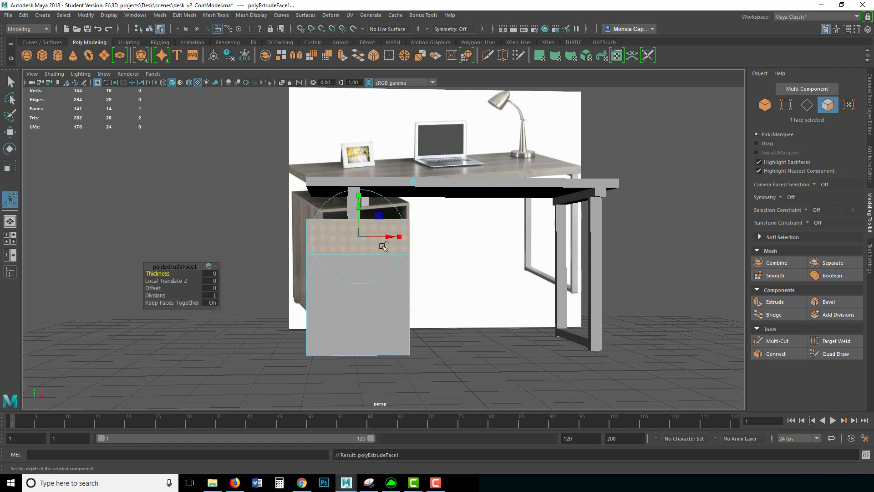
left_click(360, 195)
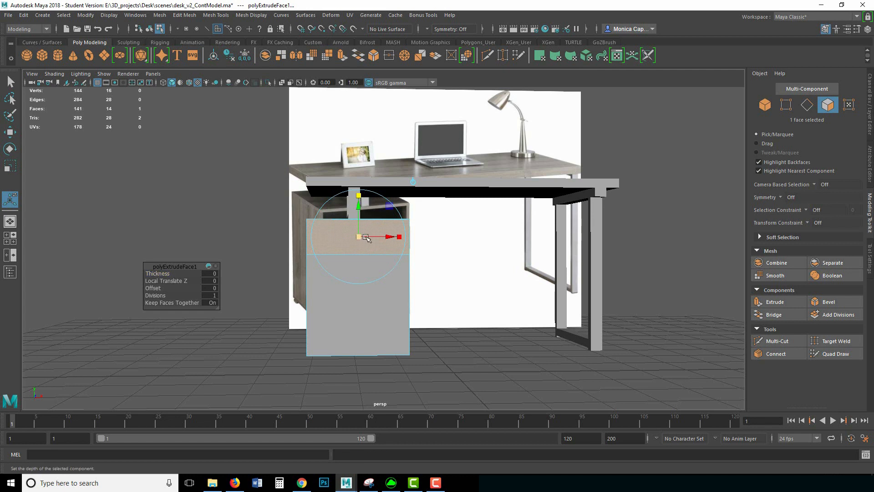
left_click_drag(360, 236, 359, 235)
left_click_drag(359, 199, 360, 199)
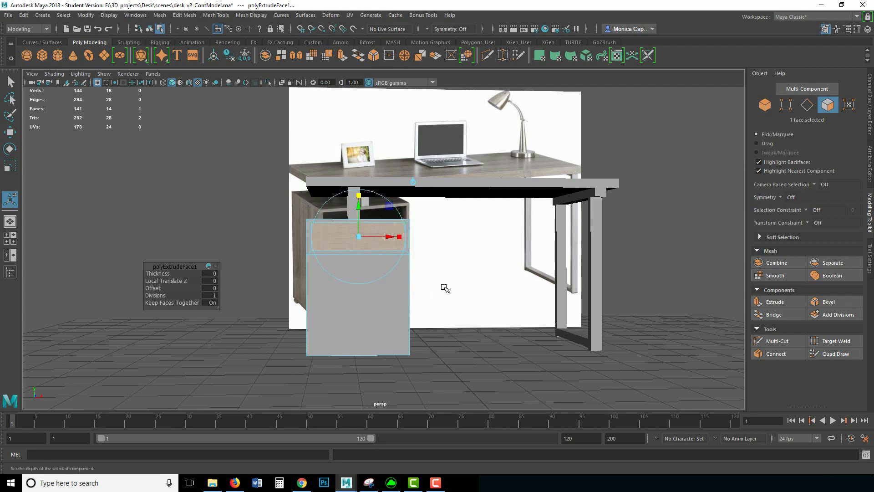
Step: Extrude the upper front face again and push it back into the cabinet as the shelf recess
key("ctrl+e")
left_click_drag(450, 275, 425, 280, "alt")
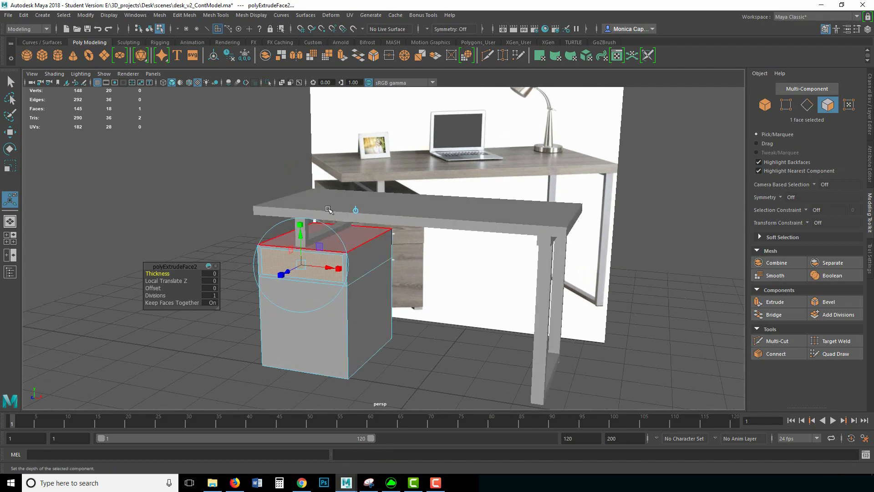
left_click_drag(286, 273, 331, 239)
left_click(353, 261)
left_click_drag(276, 291, 364, 255, "alt")
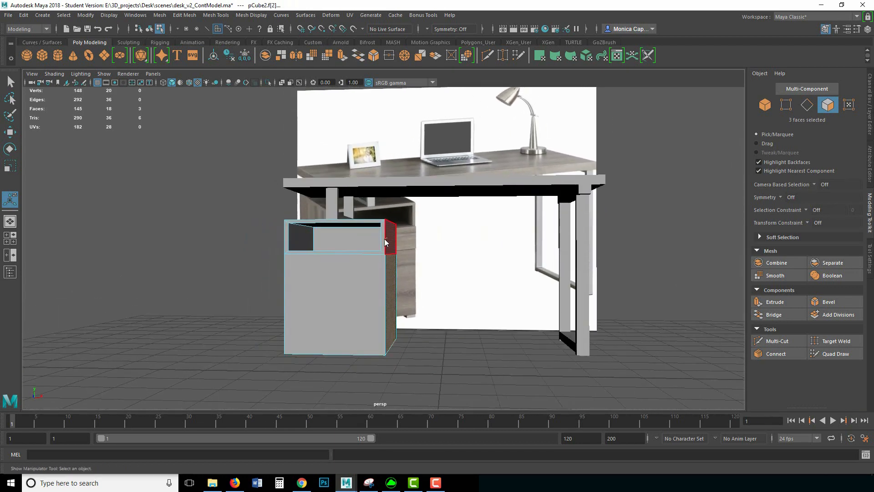
right_click_drag(387, 232, 432, 219)
left_click_drag(409, 336, 409, 337)
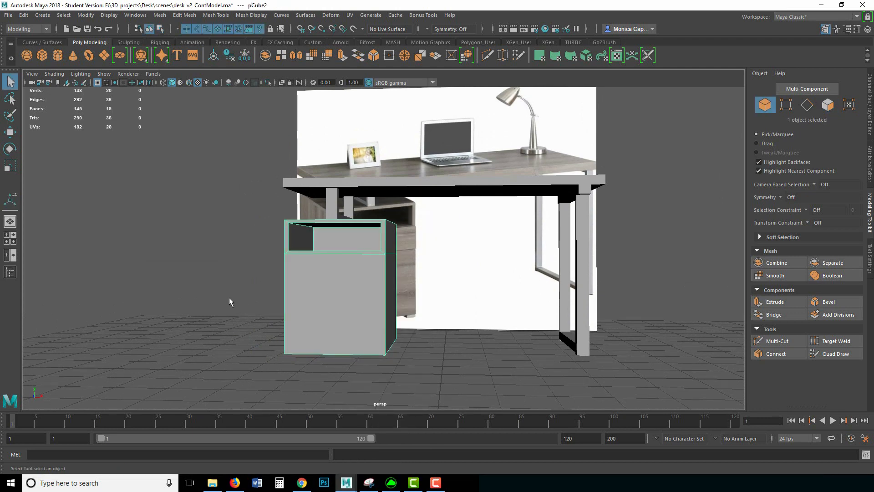
left_click_drag(230, 302, 339, 292, "alt")
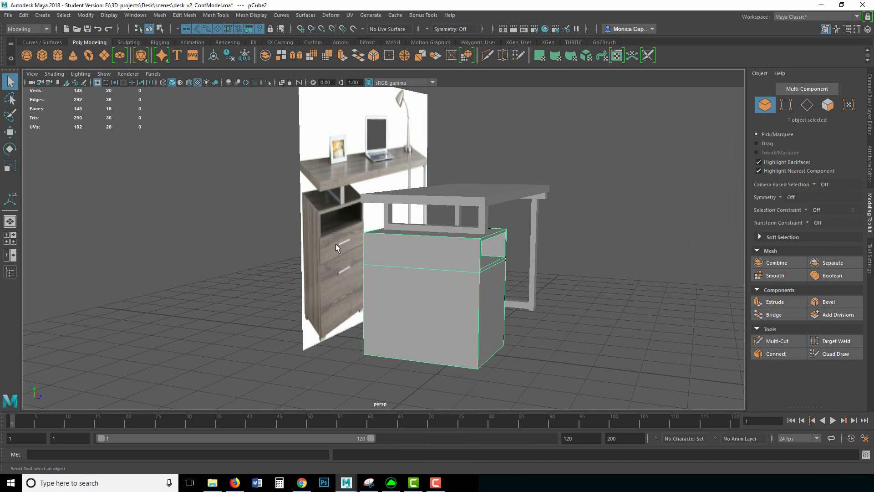
left_click_drag(473, 294, 414, 297, "alt")
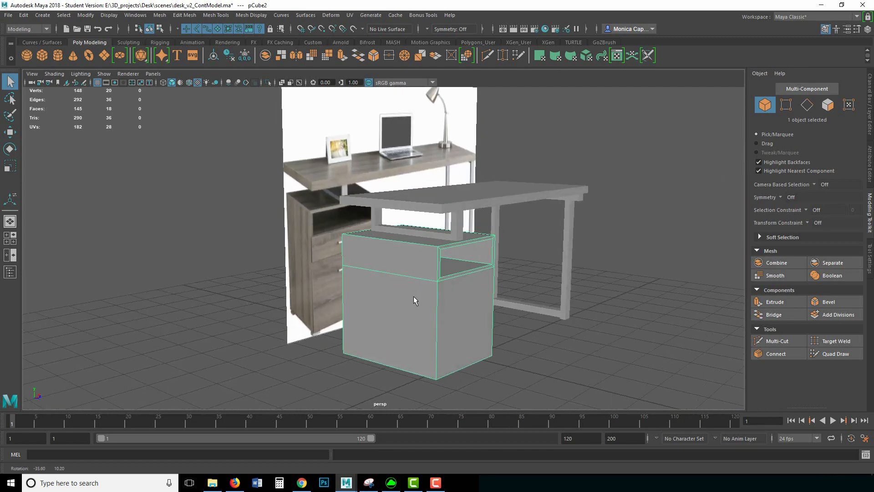
left_click_drag(397, 254, 468, 278, "alt")
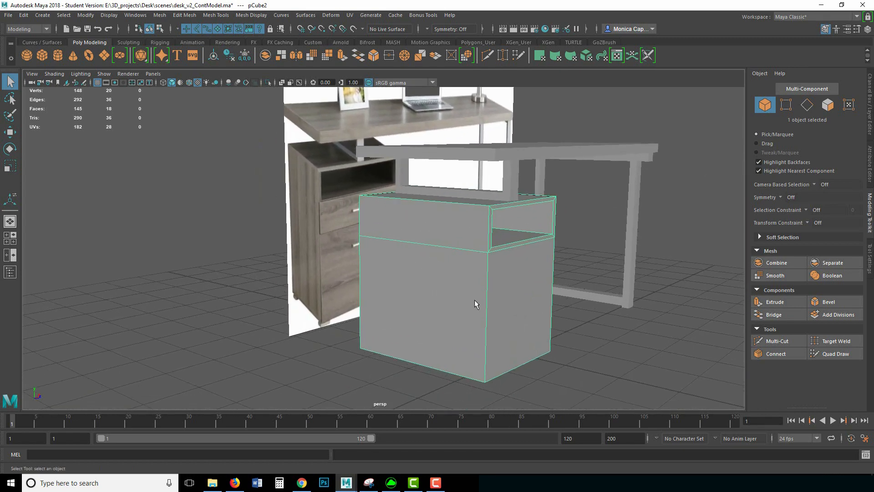
right_click(475, 259, "shift")
left_click(427, 274)
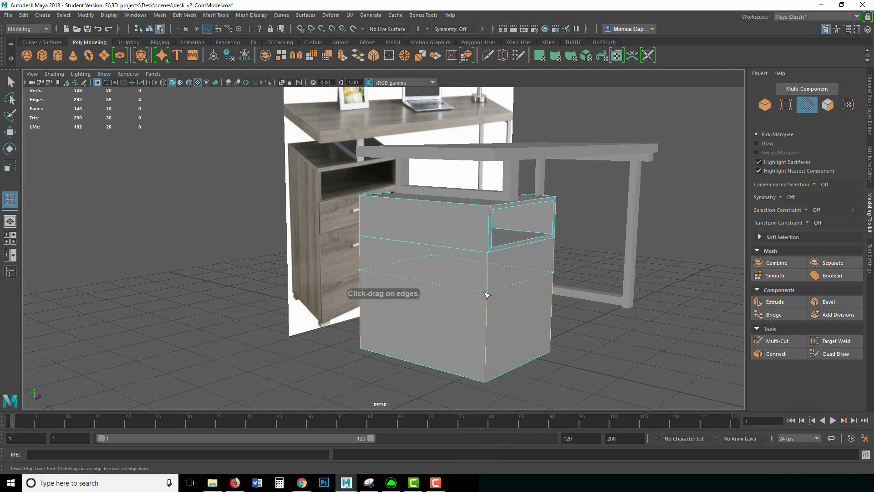
Step: Insert a second edge loop below the shelf to split off the drawer section
left_click(489, 293)
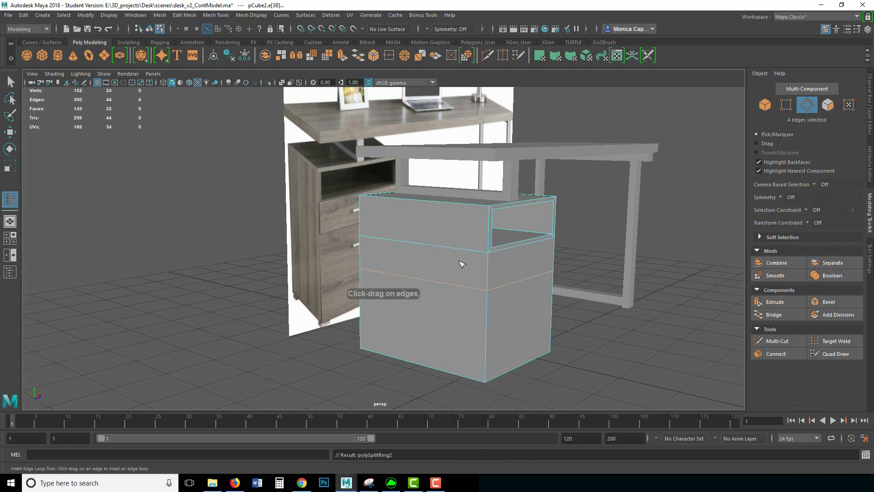
key("q")
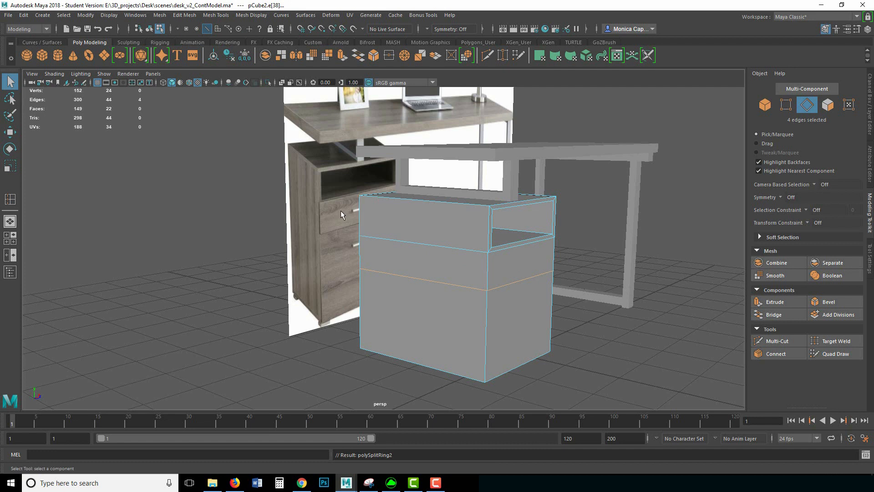
right_click_drag(459, 224, 500, 211)
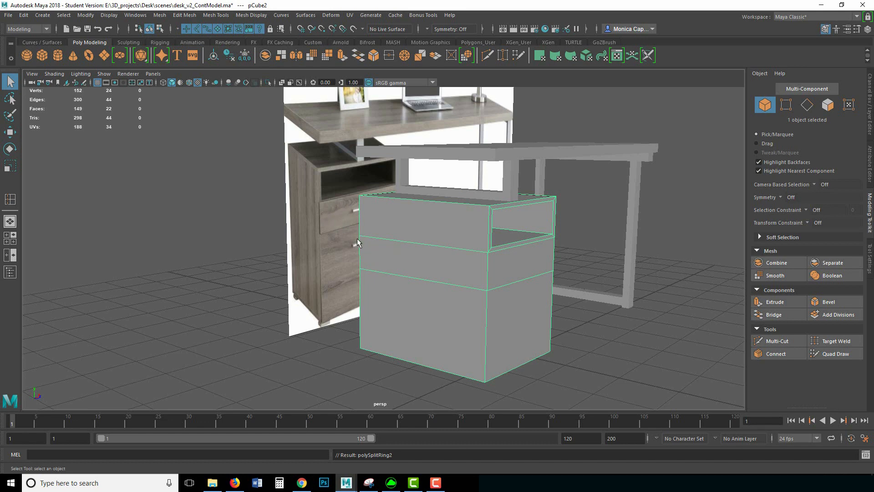
left_click_drag(357, 238, 421, 238, "alt")
left_click_drag(521, 267, 474, 273, "alt")
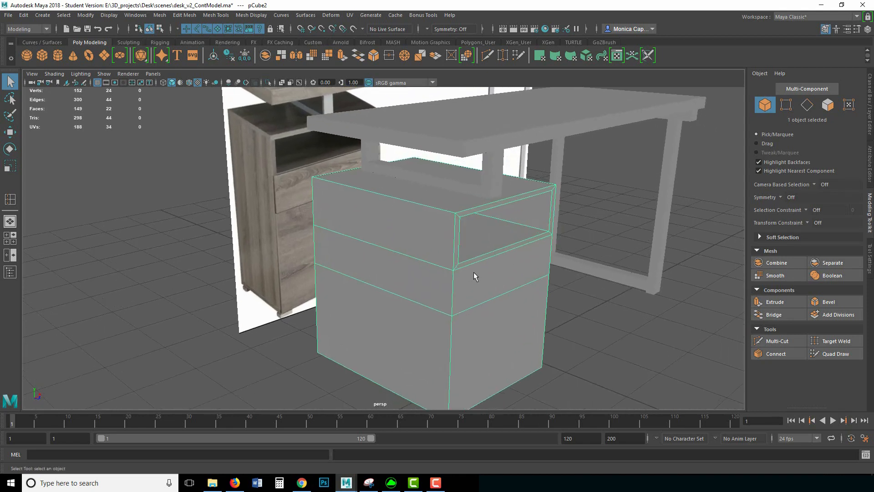
right_click(485, 281)
left_click(490, 259)
Step: Extrude the drawer section's front face and scale it slightly inward as an inset
left_click(499, 279)
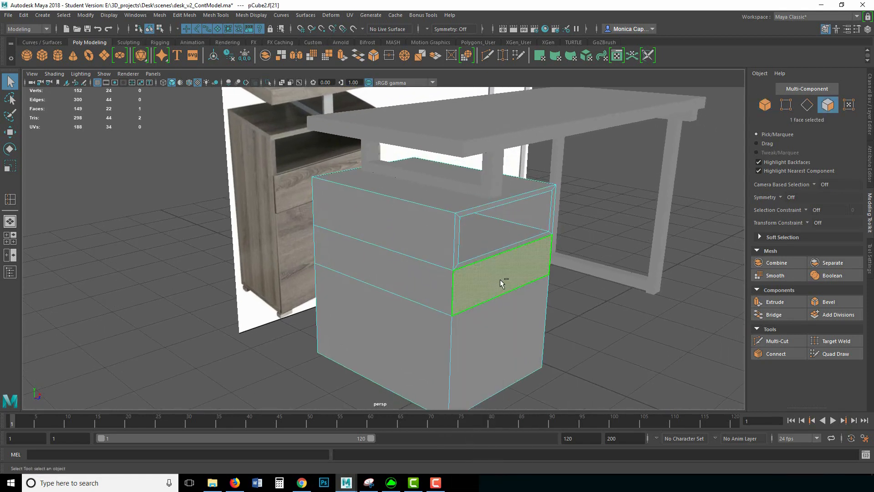
key("ctrl+e")
left_click_drag(533, 280, 530, 273)
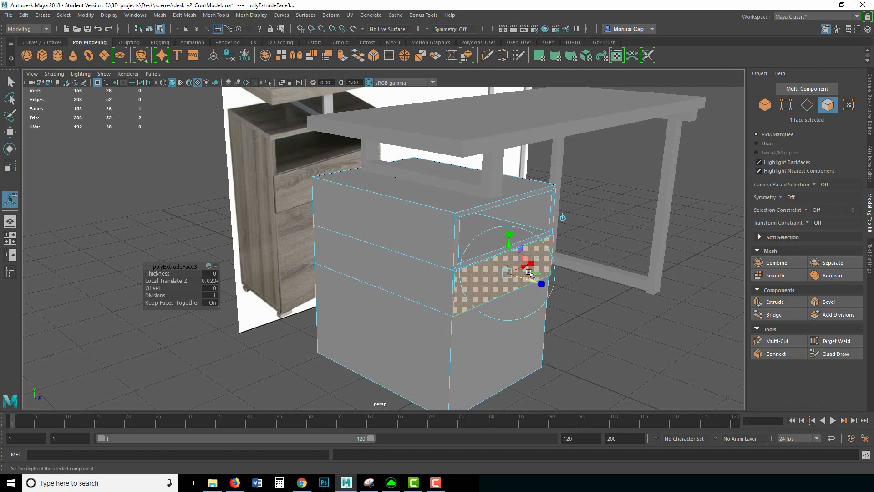
left_click(509, 233)
left_click_drag(509, 272, 529, 279)
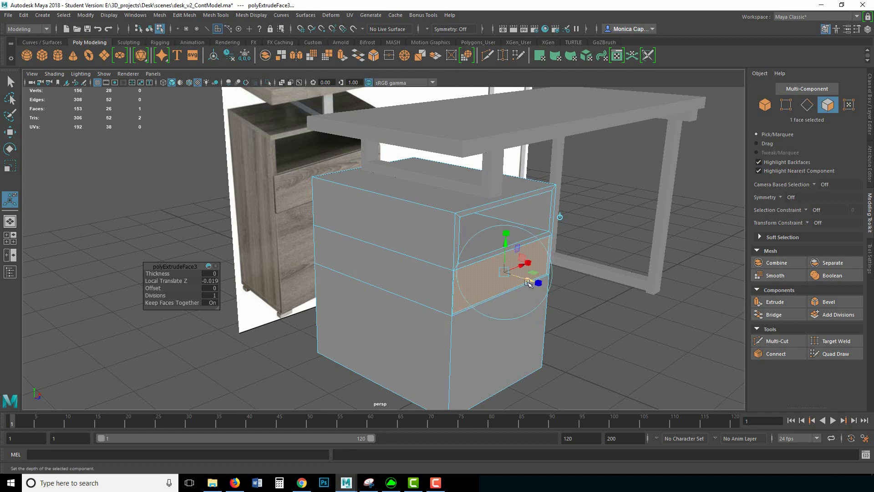
Step: Extrude the drawer face again, pulling it 0.05 units outward and making it slightly taller
key("ctrl+e")
left_click_drag(529, 279, 531, 263)
left_click(510, 235)
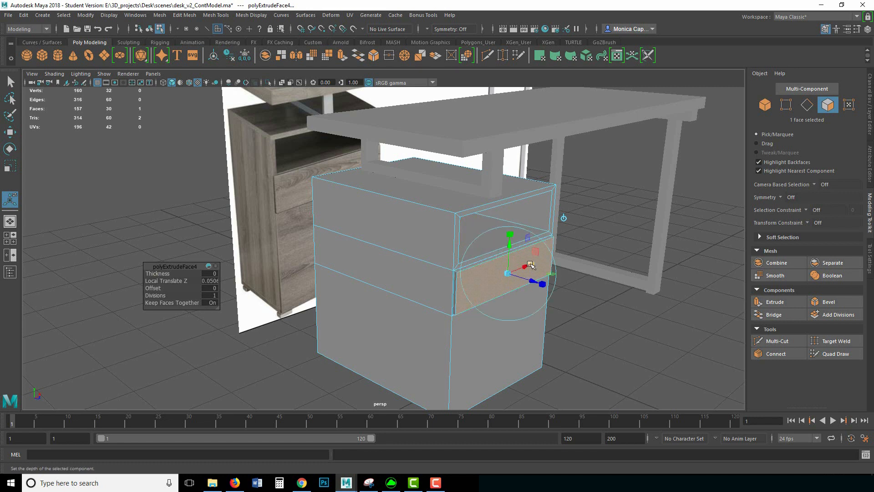
left_click(509, 235)
left_click_drag(510, 236, 510, 233)
right_click_drag(450, 283, 498, 220)
left_click(609, 281)
mouse_move(589, 304)
left_mouse_down("alt")
mouse_move(550, 304)
mouse_move(537, 288)
mouse_move(591, 300)
mouse_move(615, 292)
mouse_move(585, 303)
left_mouse_up("alt")
right_click_drag(586, 302, 649, 300, "alt")
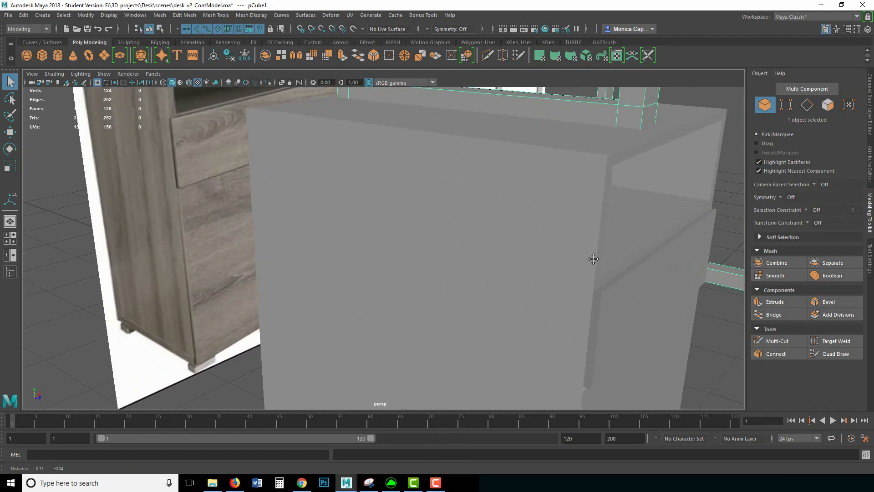
Step: Shift a vertical drawer edge slightly sideways, undoing a trial move of the upper edge
middle_click_drag(644, 298, 574, 269, "alt")
left_click_drag(569, 268, 576, 271, "alt")
right_click_drag(610, 247, 610, 206)
key("f")
left_click_drag(483, 264, 449, 265, "alt")
left_click(417, 299)
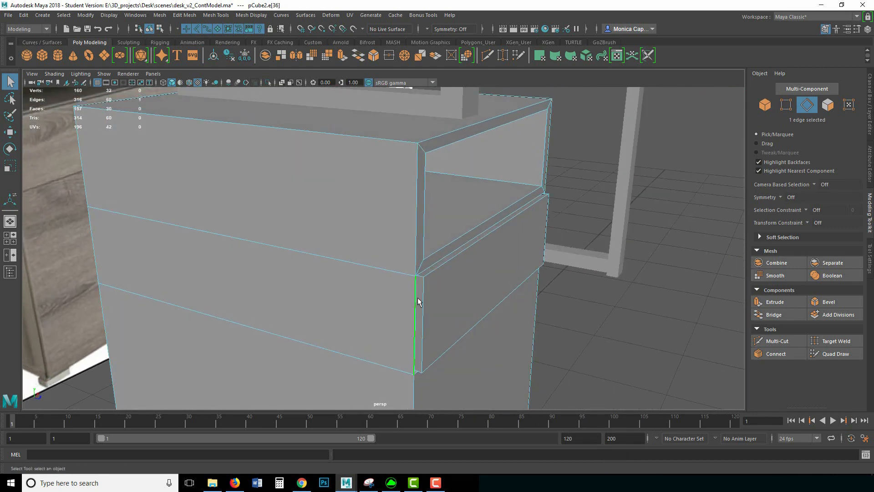
key("w")
left_click_drag(456, 320, 456, 332)
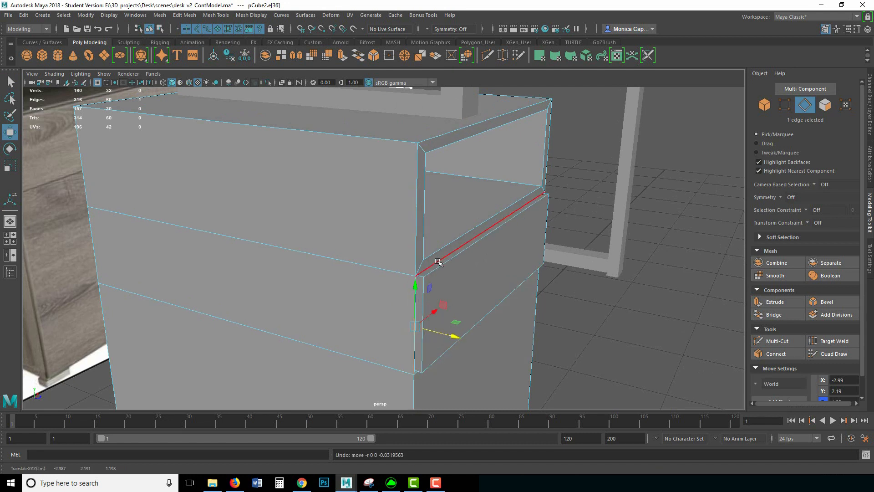
left_click(460, 270)
left_click_drag(460, 270, 457, 259)
key("ctrl+z")
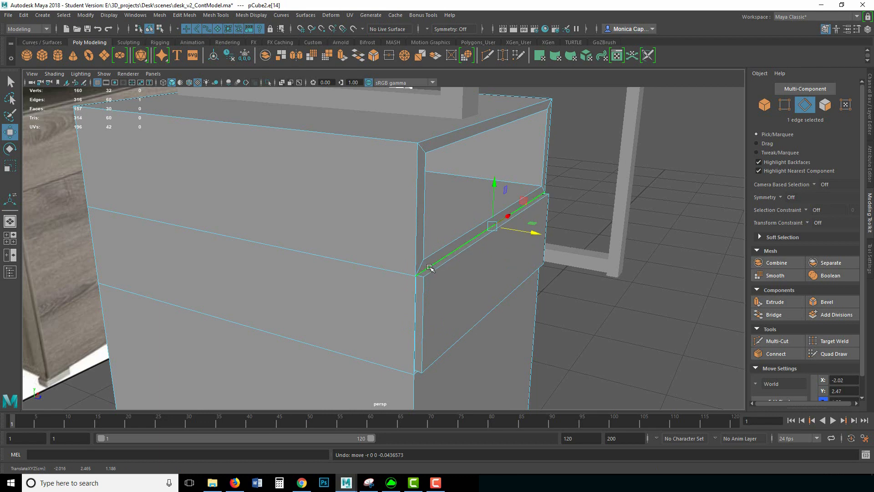
Step: Select the cabinet's drawer front face and slide it slightly sideways
right_click_drag(436, 267, 435, 275)
left_click(440, 263)
left_click(423, 287, "shift")
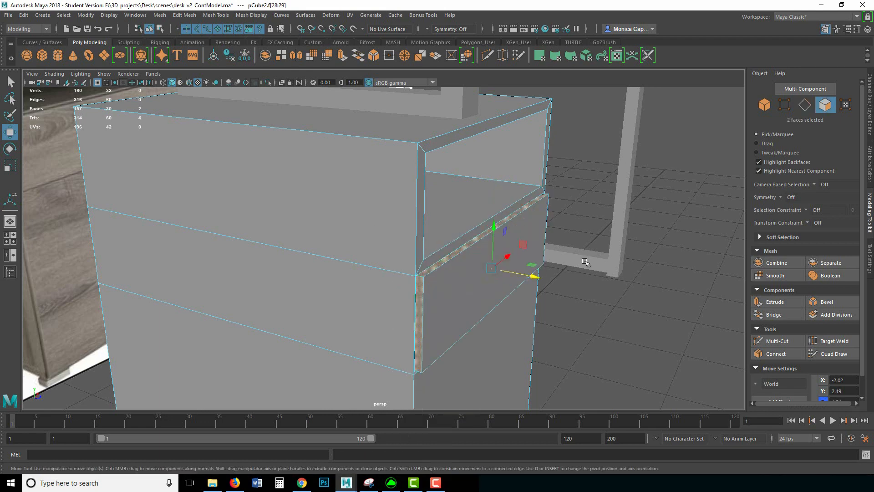
left_click_drag(423, 288, 270, 231, "alt")
left_click(269, 231, "shift")
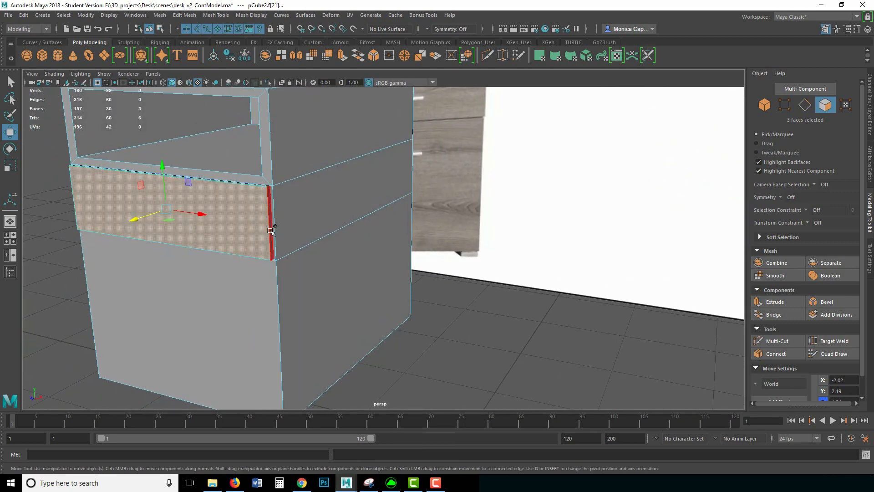
left_click(271, 231, "shift")
left_click_drag(242, 262, 342, 191, "alt")
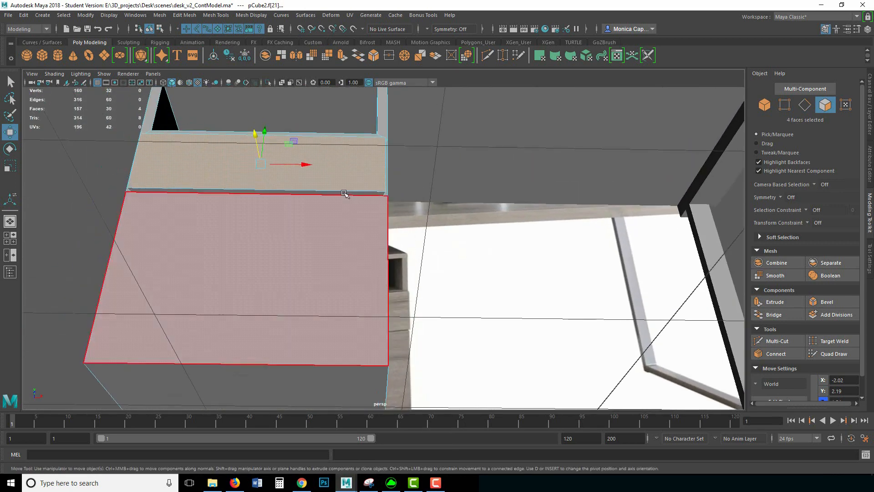
left_click(274, 216, "shift")
left_click_drag(274, 216, 403, 263, "alt")
scroll(371, 255, "up", 3)
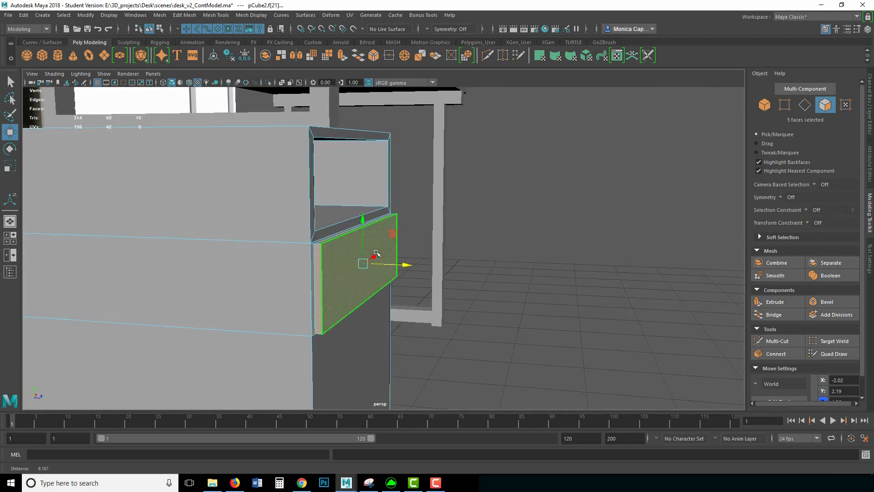
mouse_move(331, 257)
right_mouse_down()
mouse_move(336, 222)
mouse_move(335, 243)
right_mouse_up()
left_click(337, 247)
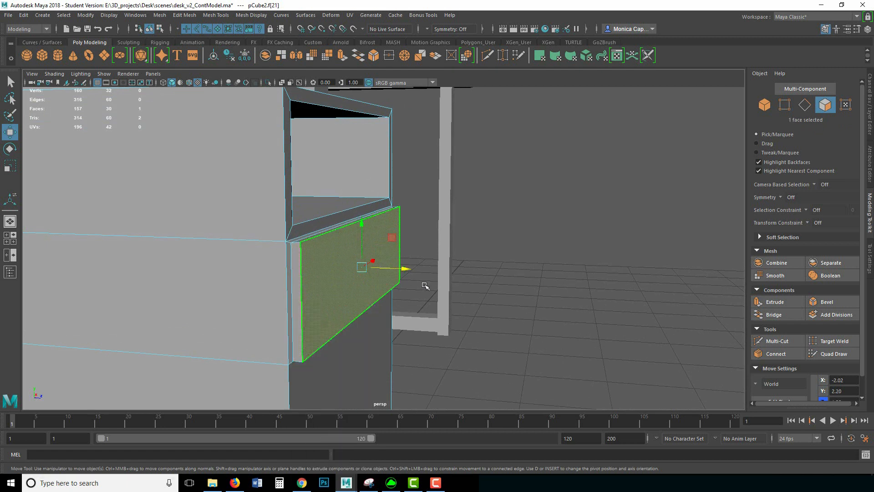
left_click_drag(404, 268, 402, 267)
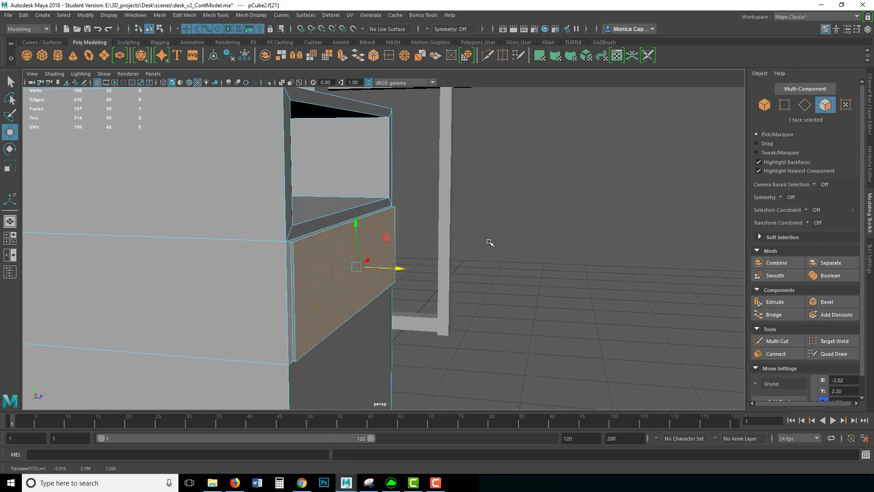
Step: Extrude pCube2's drawer front face slightly outward, then return to Object Mode and deselect
left_click(444, 252)
left_click_drag(451, 246, 354, 232, "alt")
left_click(351, 237)
scroll(349, 245, "down", 3)
right_click_drag(354, 232, 357, 247)
left_click(365, 250)
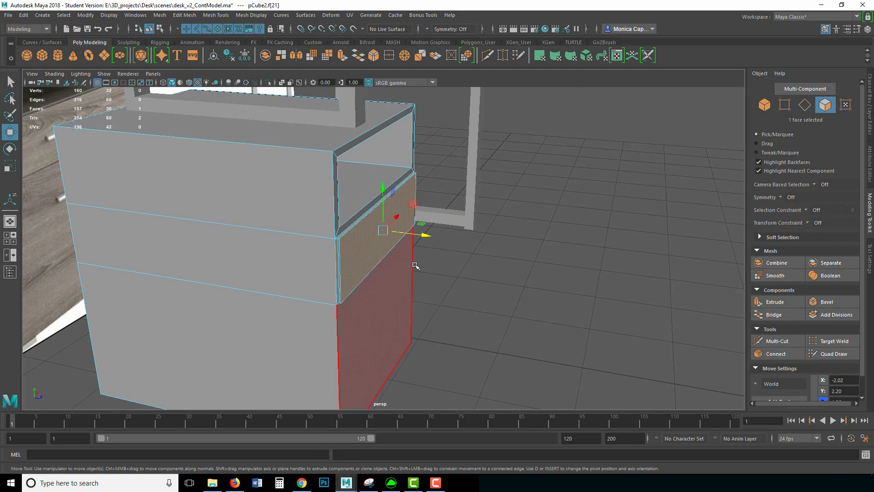
key("ctrl+e")
left_click_drag(413, 234, 411, 235)
right_click_drag(363, 254, 406, 219)
left_click(477, 239)
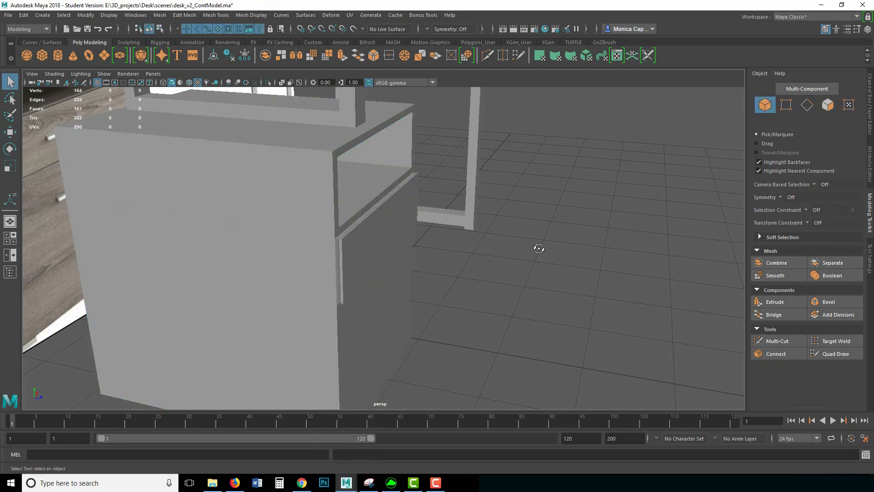
left_click_drag(539, 246, 432, 252, "alt")
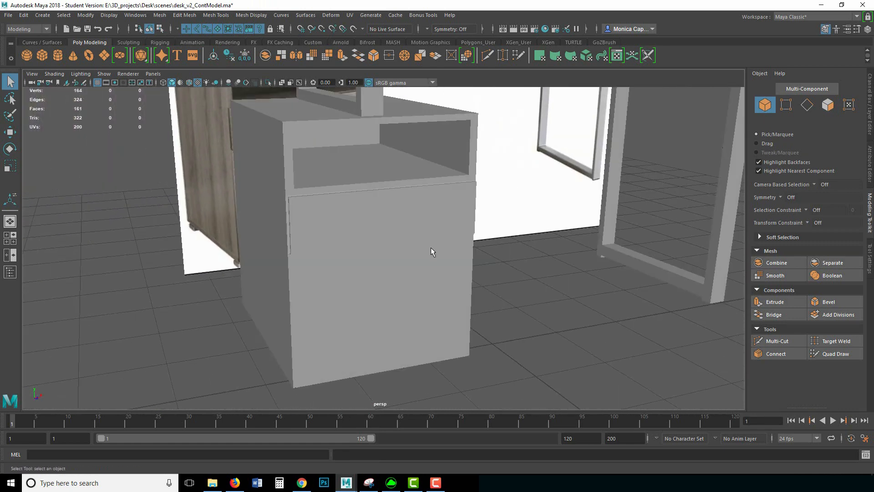
left_click(152, 74)
mouse_move(124, 74)
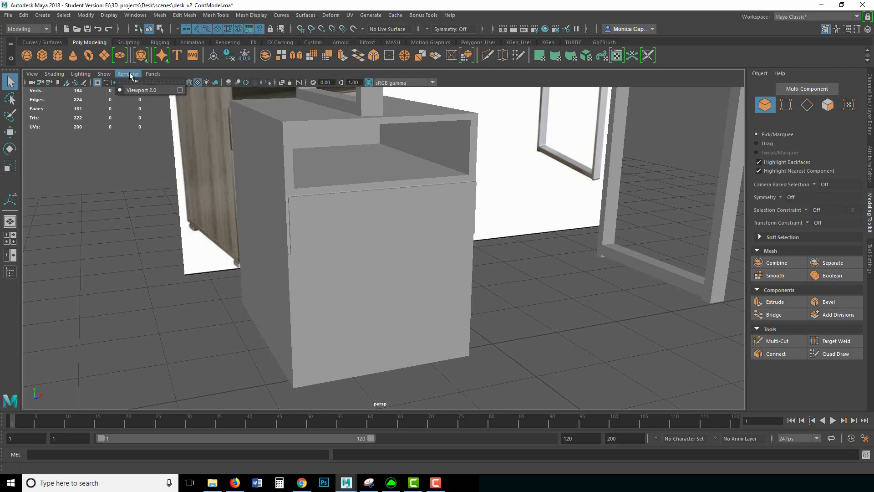
Step: Enable Screen-space Ambient Occlusion in the Viewport 2.0 options with Radius 13
left_click(180, 91)
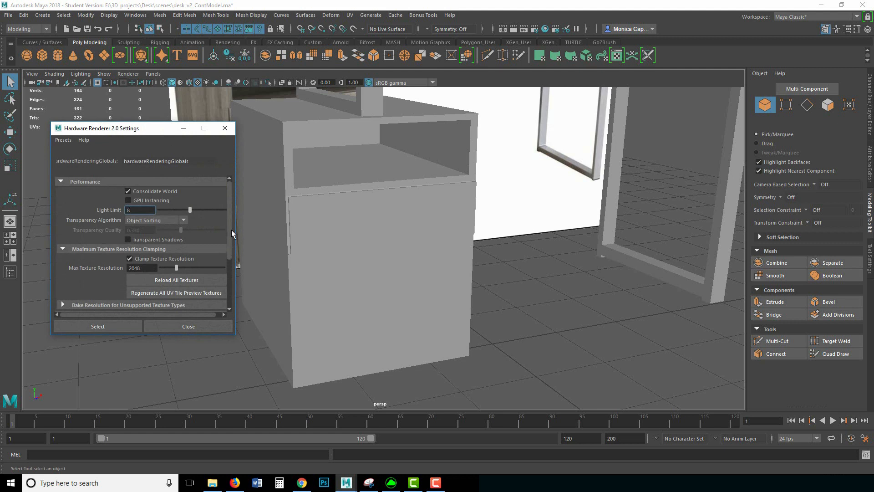
left_click_drag(231, 229, 226, 274)
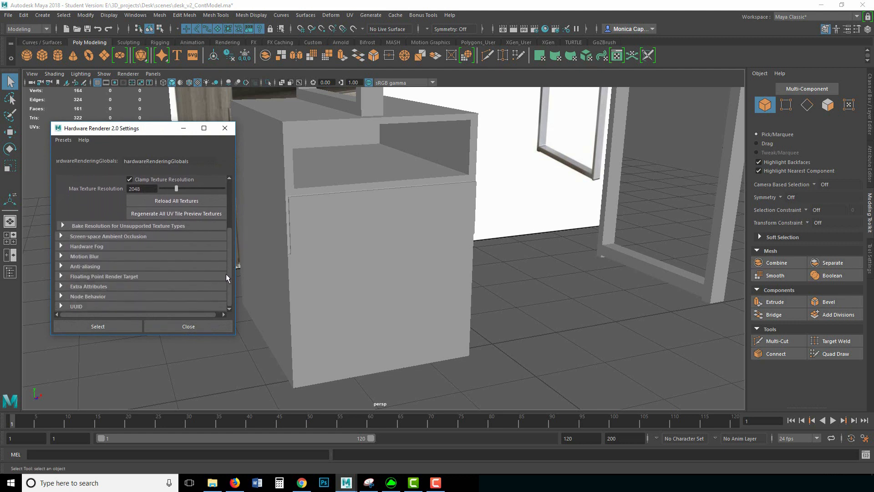
left_click(102, 237)
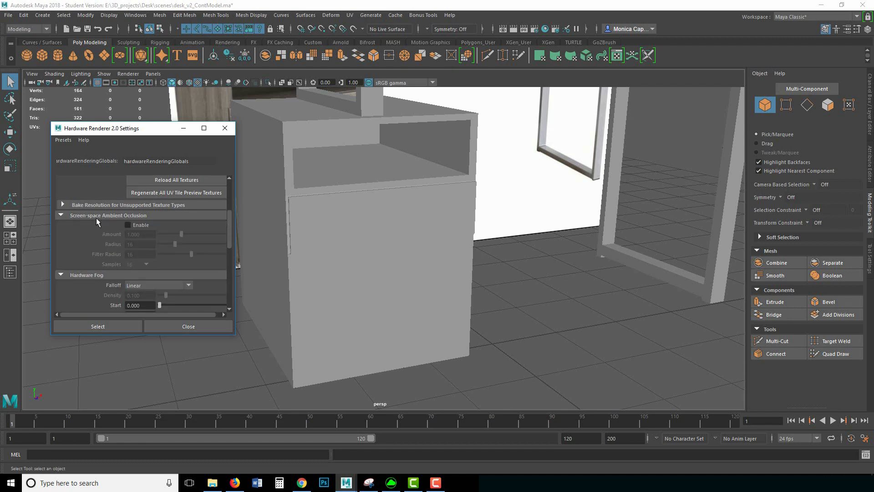
left_click(140, 224)
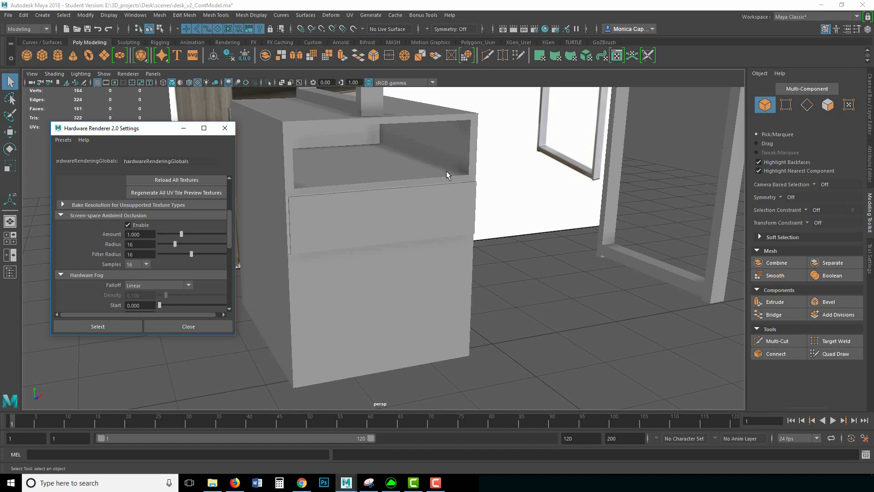
mouse_move(570, 199)
left_mouse_down("alt")
mouse_move(492, 206)
mouse_move(490, 214)
mouse_move(577, 197)
left_mouse_up("alt")
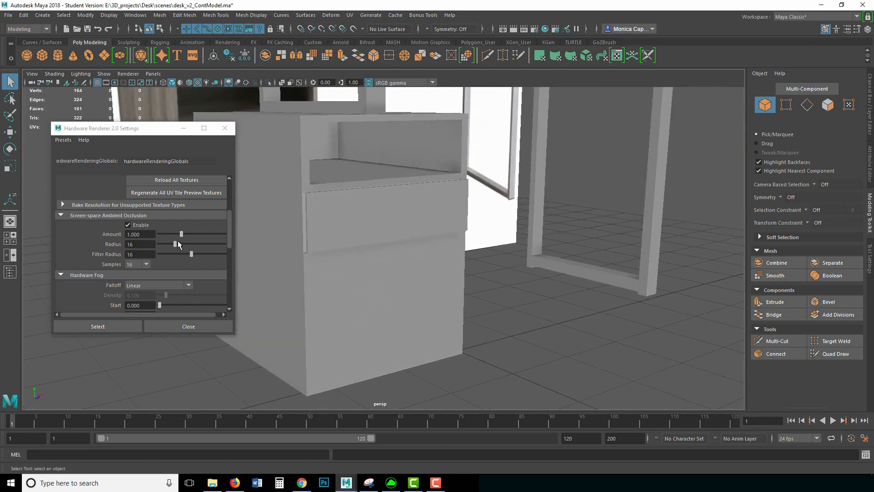
left_click_drag(178, 241, 168, 238)
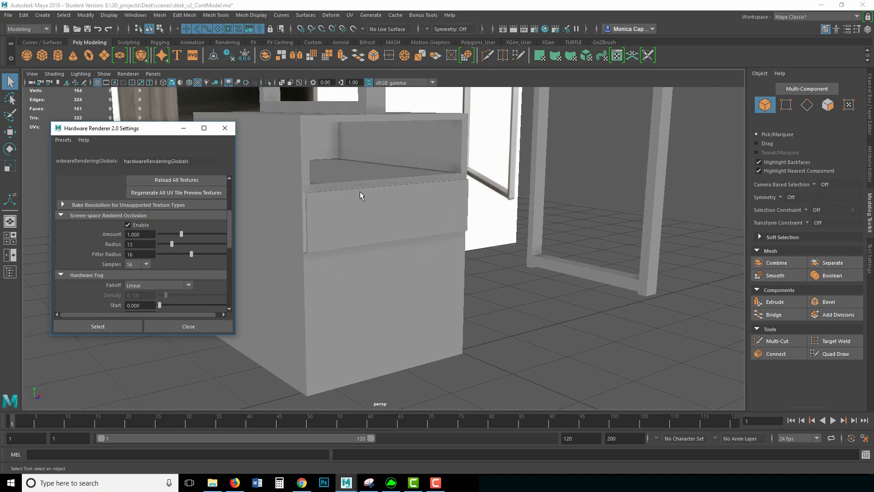
left_click_drag(361, 193, 498, 234, "alt")
right_click_drag(444, 228, 445, 230)
mouse_move(445, 230)
left_mouse_down("alt")
mouse_move(512, 232)
mouse_move(442, 242)
left_mouse_up("alt")
left_click_drag(369, 268, 440, 248, "alt")
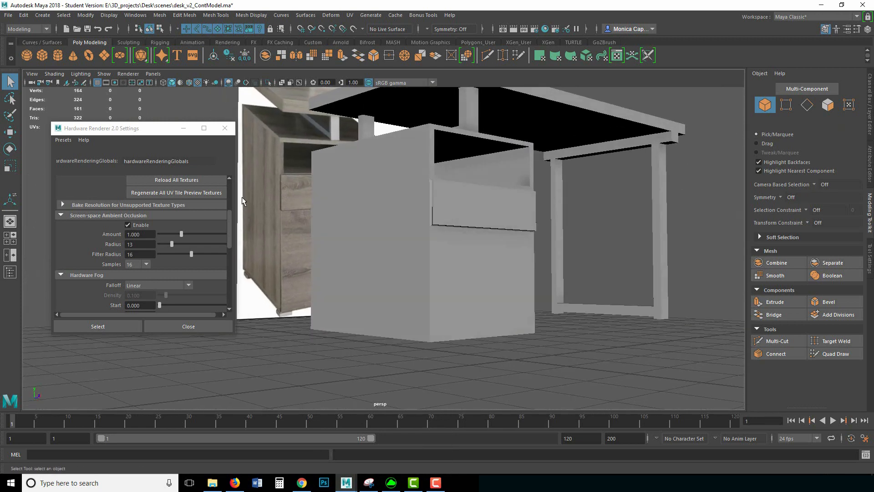
left_click(225, 128)
left_click_drag(214, 177, 197, 221, "alt")
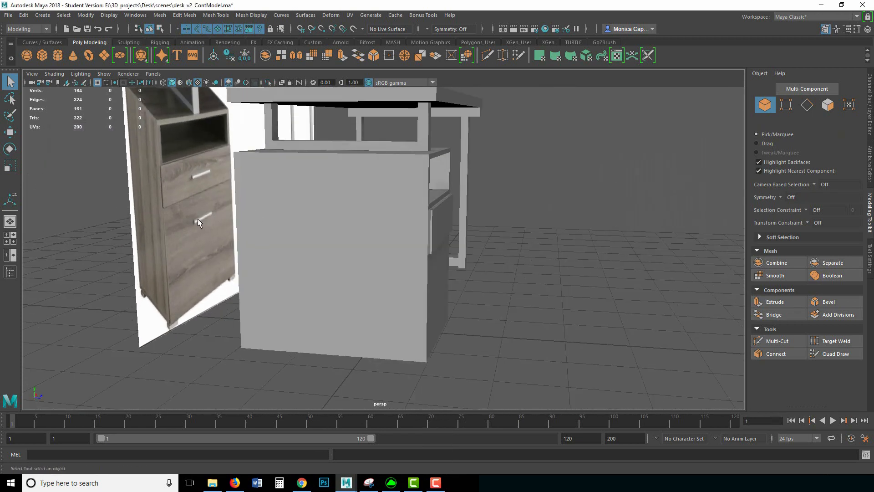
Step: Create a polygon cylinder beside the cabinet and give it 10 axis subdivisions
left_click(58, 55)
key("w")
left_click_drag(435, 336, 607, 345)
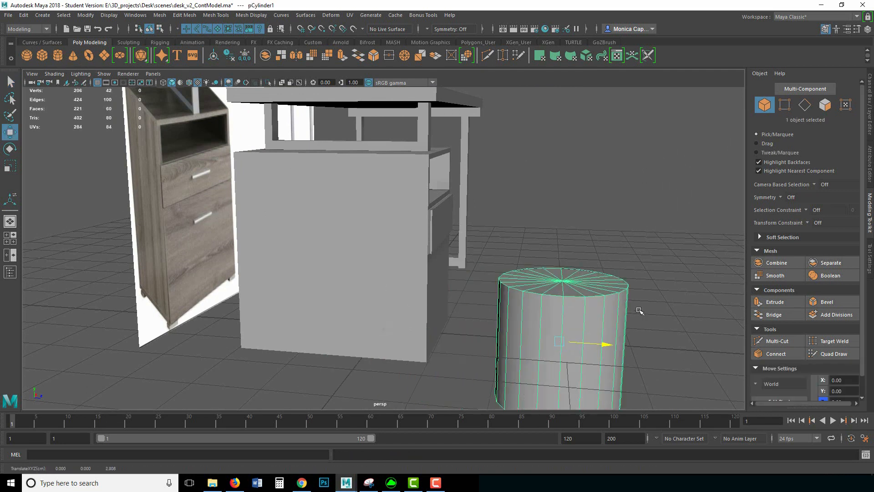
left_click_drag(574, 297, 633, 227)
key("r")
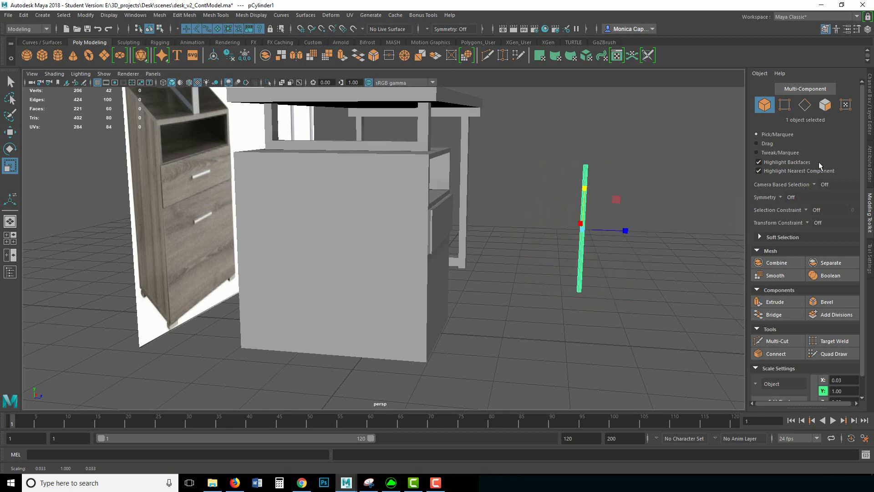
left_click(870, 125)
left_click(713, 194)
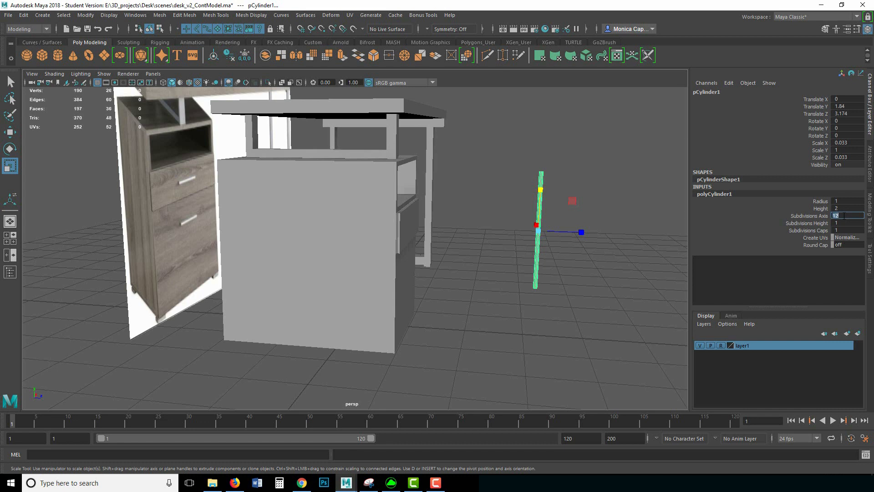
key("Return")
Step: Make the cylinder thin (X/Z scale 0.04) and set its cap subdivisions to 0
left_click_drag(527, 212, 446, 237, "alt")
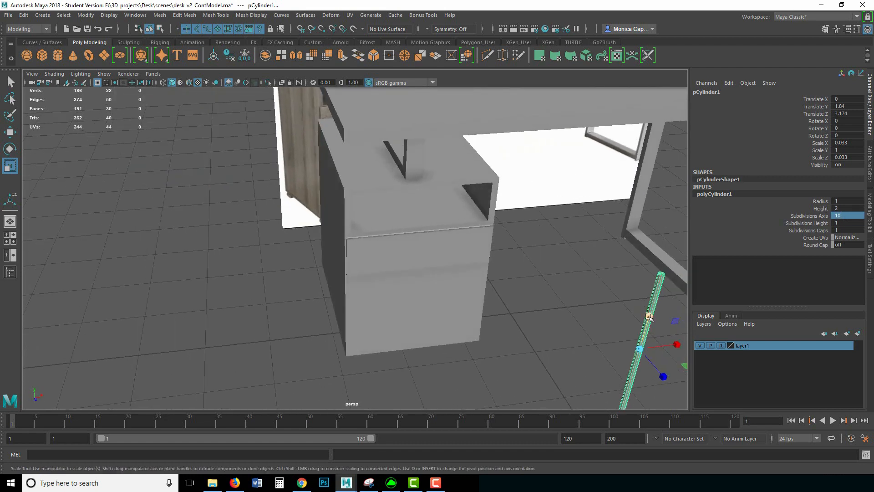
left_click_drag(649, 317, 656, 306)
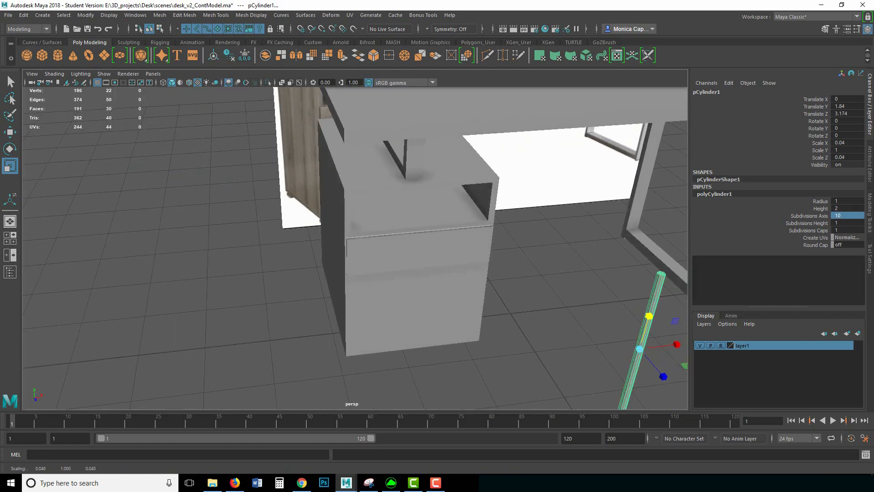
double_click(843, 230)
type("0")
key("Return")
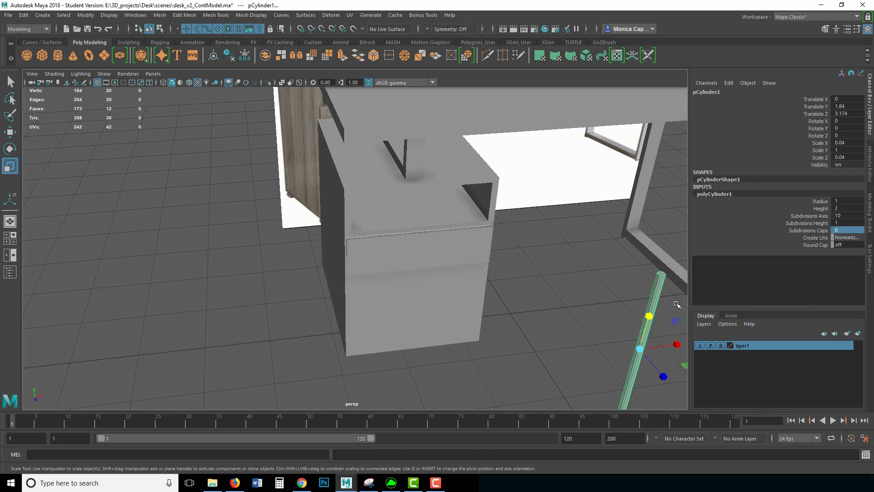
Step: Rotate the cylinder 90 degrees on Z and shorten it to handle length (Y scale 0.473)
right_click_drag(648, 303, 560, 279, "alt")
key("e")
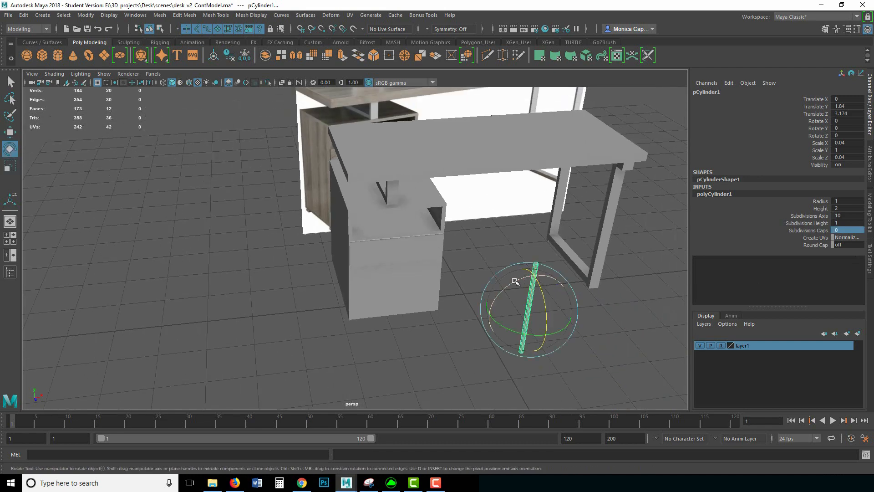
left_click_drag(516, 281, 495, 299)
left_click(847, 135)
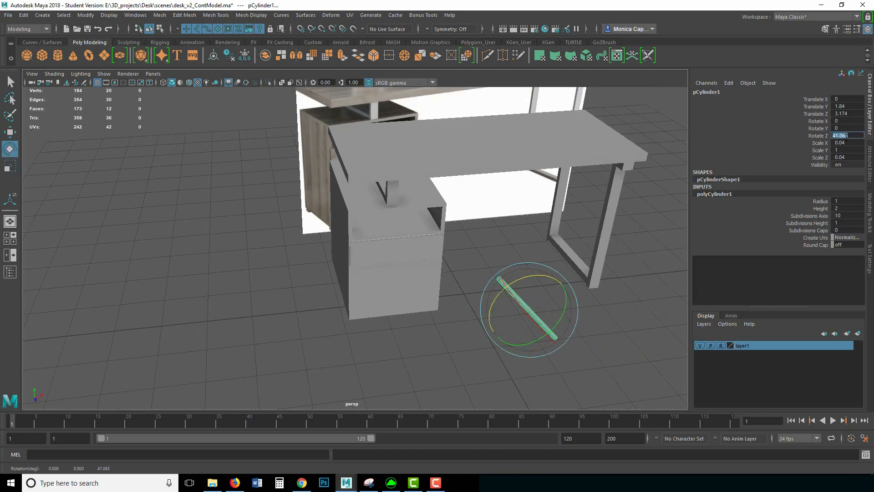
type("90")
key("Return")
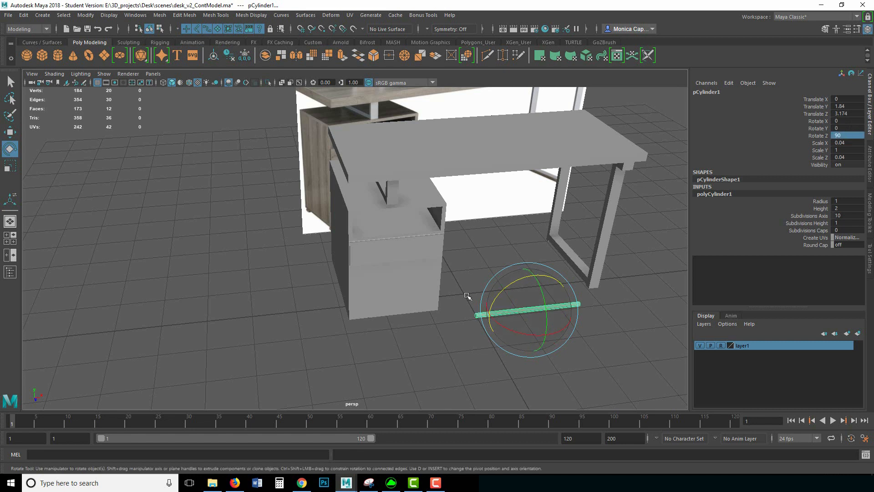
key("r")
left_click_drag(483, 314, 443, 237)
Step: Move the thin cylinder into the cabinet and raise it to upper-drawer height
key("w")
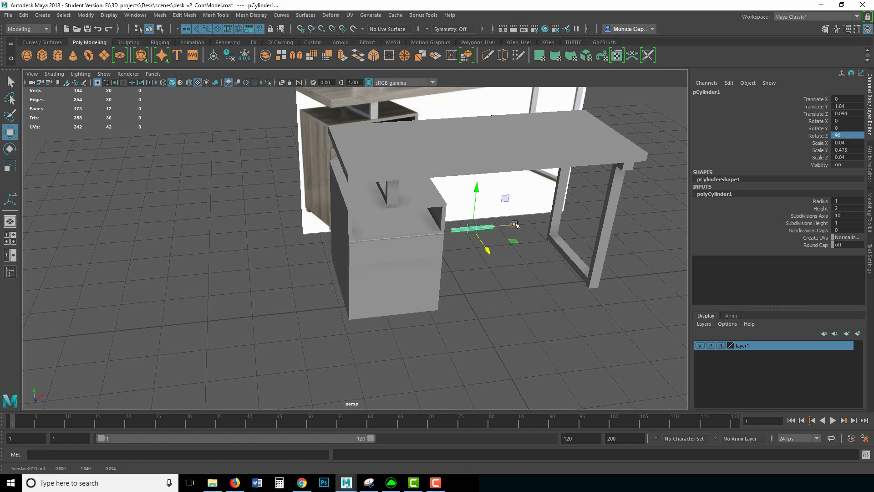
left_click_drag(515, 224, 443, 231)
left_click_drag(458, 259, 485, 235, "alt")
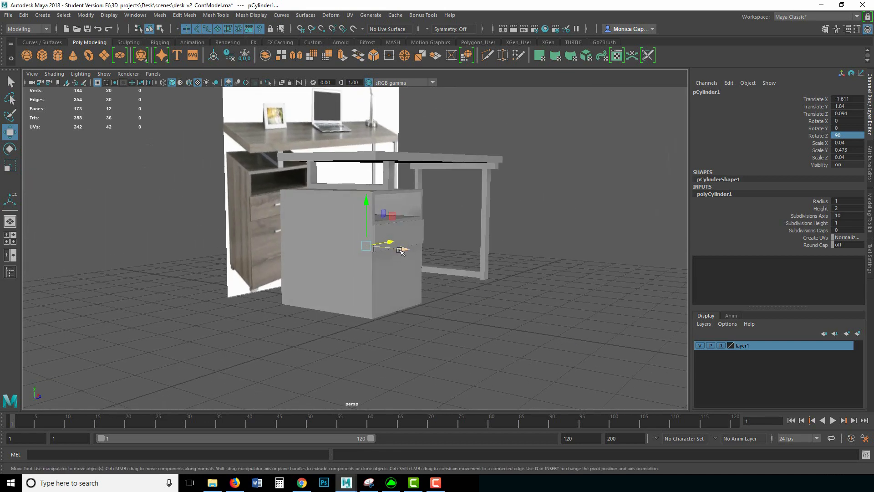
left_click_drag(400, 250, 442, 254)
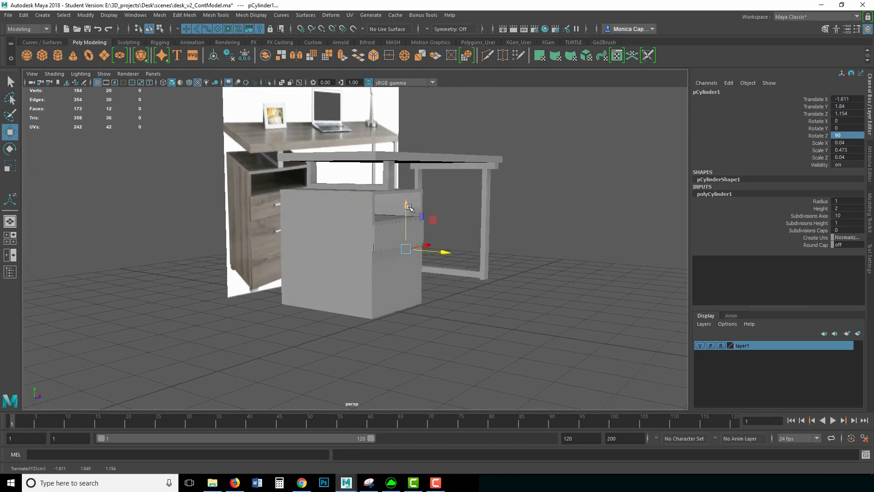
left_click_drag(408, 206, 408, 191)
left_click_drag(442, 237, 448, 237)
key("f")
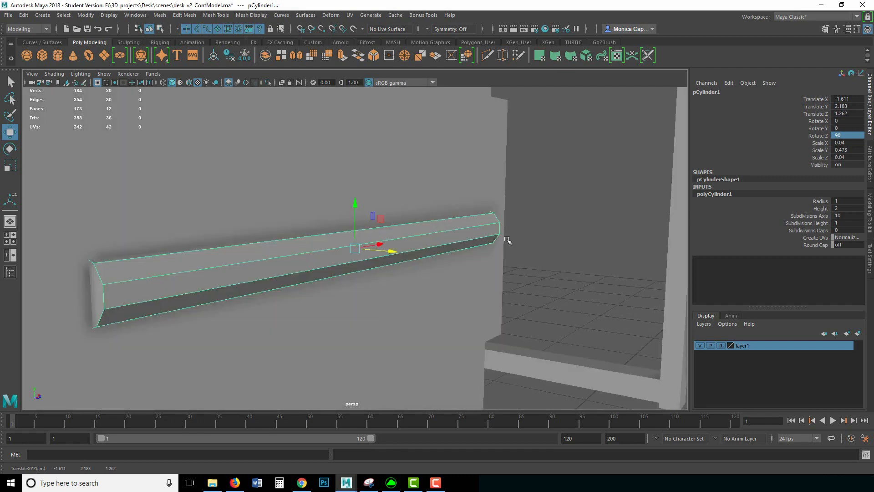
left_click_drag(530, 249, 455, 255, "alt")
right_click_drag(542, 217, 209, 167, "alt")
middle_click_drag(307, 198, 372, 202, "alt")
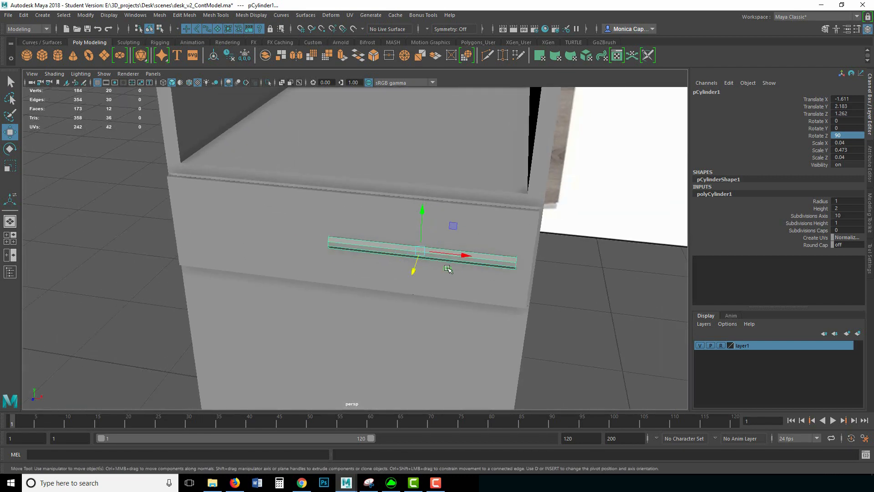
Step: Centre the handle on the upper drawer front at X -2.057, Y 2.183, Z 1.75
left_click_drag(464, 256, 381, 247)
right_click_drag(355, 234, 230, 223, "alt")
middle_click_drag(227, 241, 280, 306, "alt")
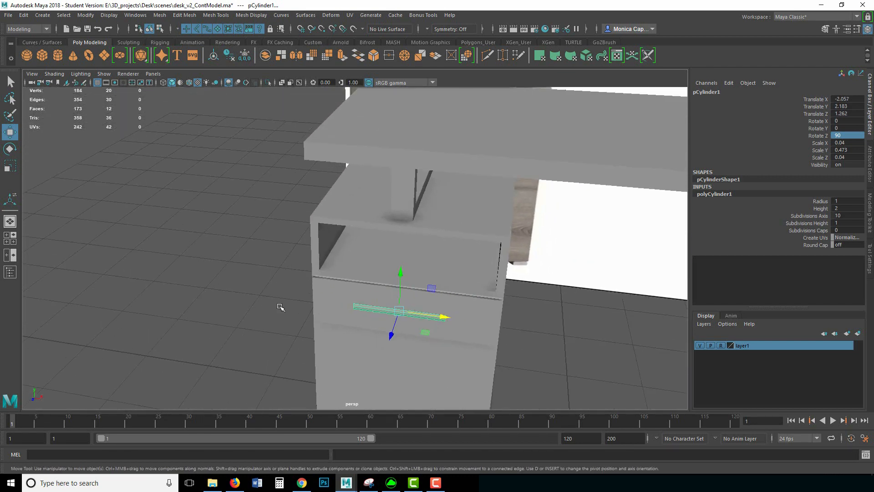
left_click_drag(281, 307, 370, 295, "alt")
left_click_drag(423, 293, 467, 299)
middle_click_drag(149, 272, 267, 238, "alt")
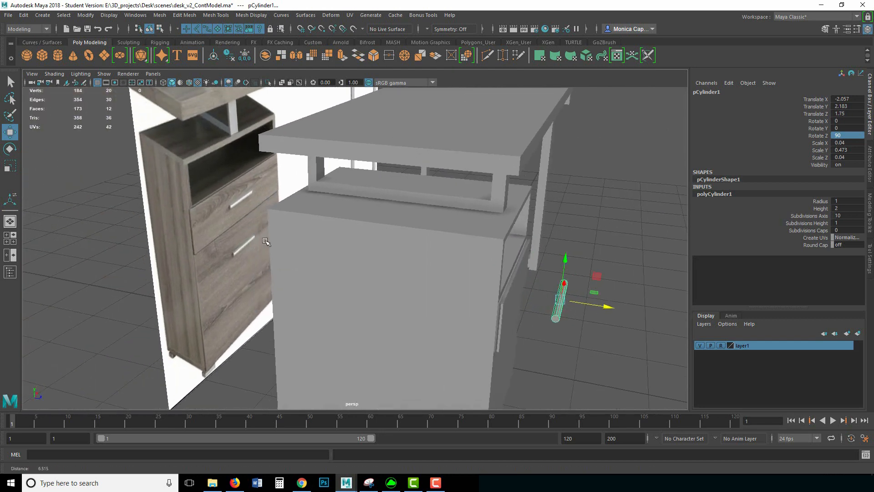
scroll(187, 234, "up", 5)
middle_click_drag(186, 234, 258, 249, "alt")
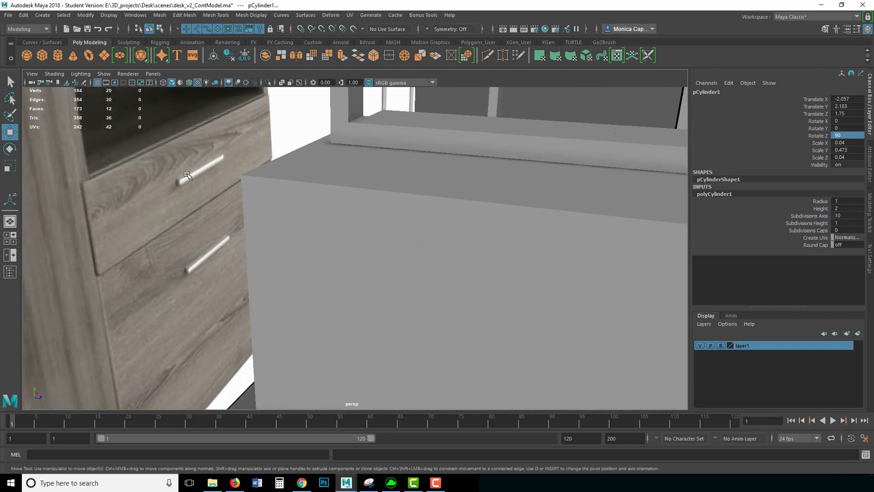
left_click_drag(491, 219, 549, 236, "alt")
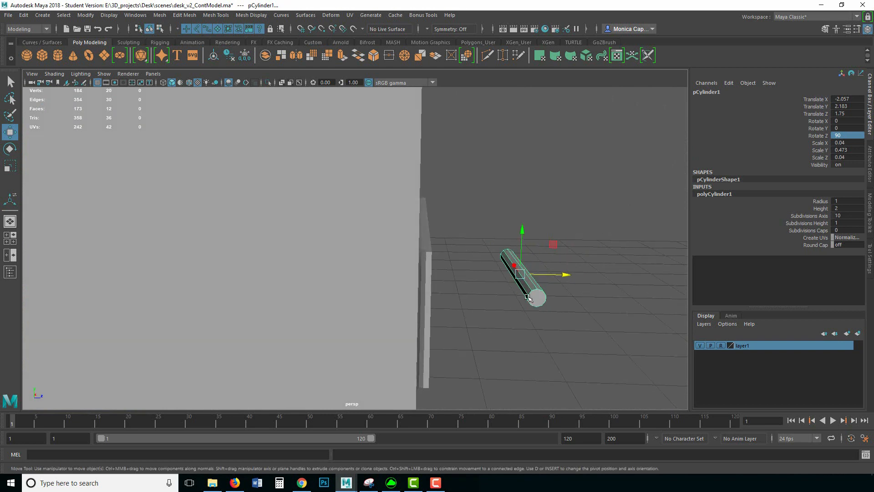
Step: Isolate pCylinder1 so only the handle shows in the viewport
right_click(531, 286)
right_click_drag(531, 286, 531, 259)
left_click_drag(532, 262, 511, 312, "alt")
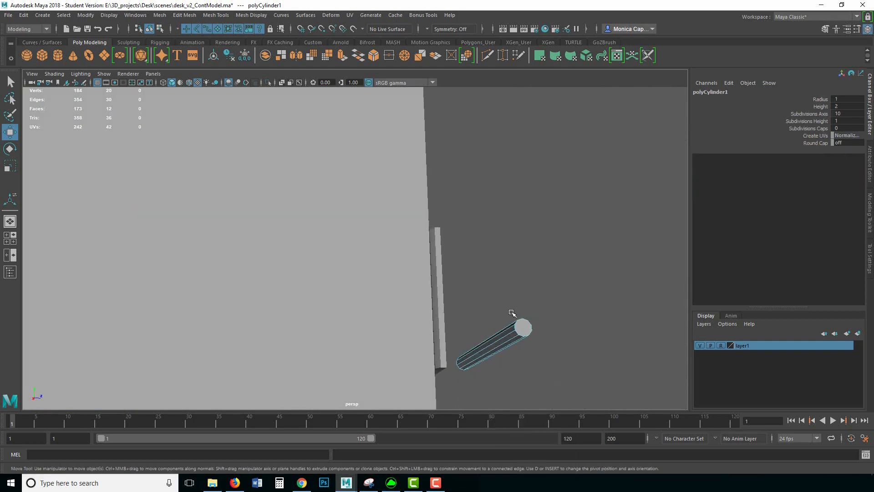
right_click_drag(515, 321, 554, 248)
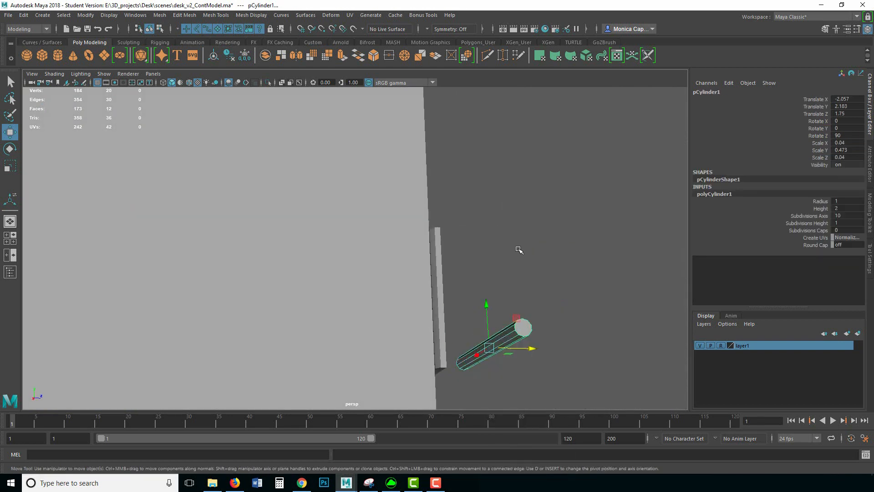
left_click(267, 83)
left_click_drag(356, 151, 439, 194, "alt")
Step: Select three side faces at one end of the handle cylinder
key("f")
right_click_drag(431, 190, 436, 214)
left_click(438, 214)
left_click(438, 214, "shift")
left_click(449, 229, "shift")
left_click_drag(484, 268, 471, 251, "alt")
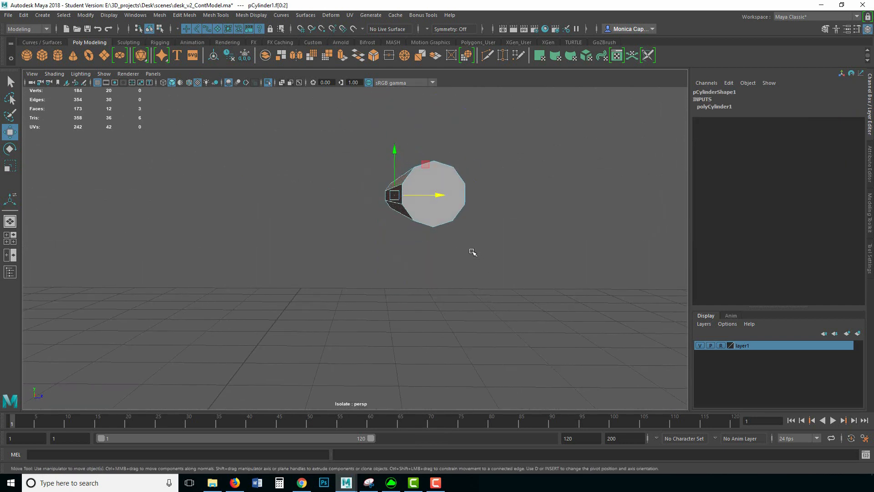
Step: Scale the three faces and extrude them outward into a small mounting block
key("r")
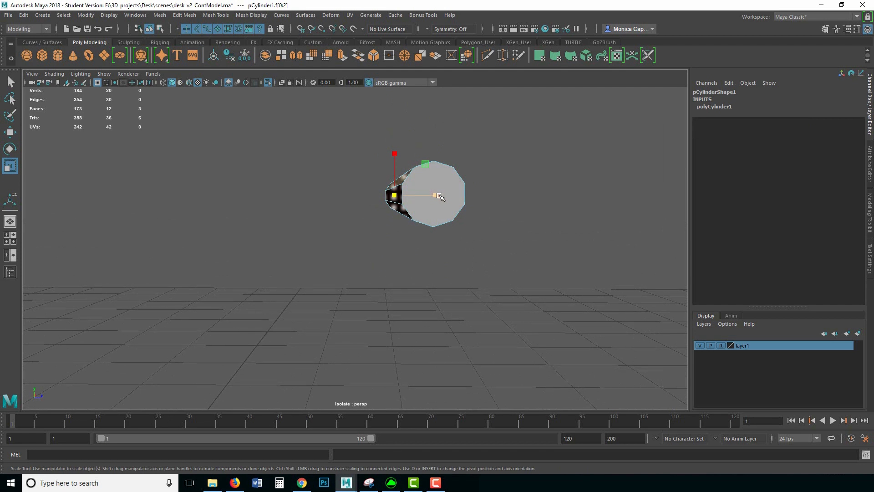
left_click_drag(438, 196, 457, 212)
key("ctrl+e")
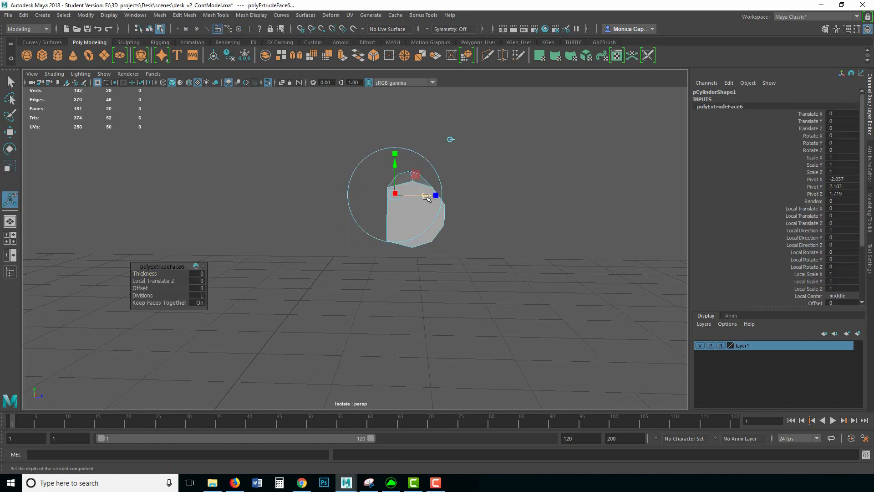
left_click_drag(436, 195, 405, 195)
Step: Return to object mode, reselect the cylinder and turn off Isolate Select
right_click_drag(440, 199, 491, 189)
left_click(534, 205)
left_click(444, 228)
right_click_drag(529, 212, 418, 203, "alt")
left_click_drag(418, 203, 427, 177, "alt")
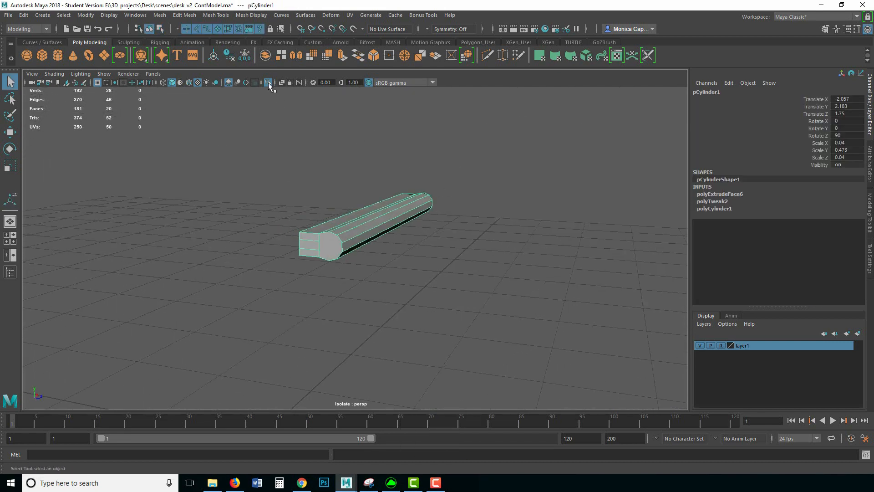
left_click(268, 83)
Step: Slim the handle to scale 0.027/0.276/0.027 and set it against the upper drawer face
left_click(381, 187)
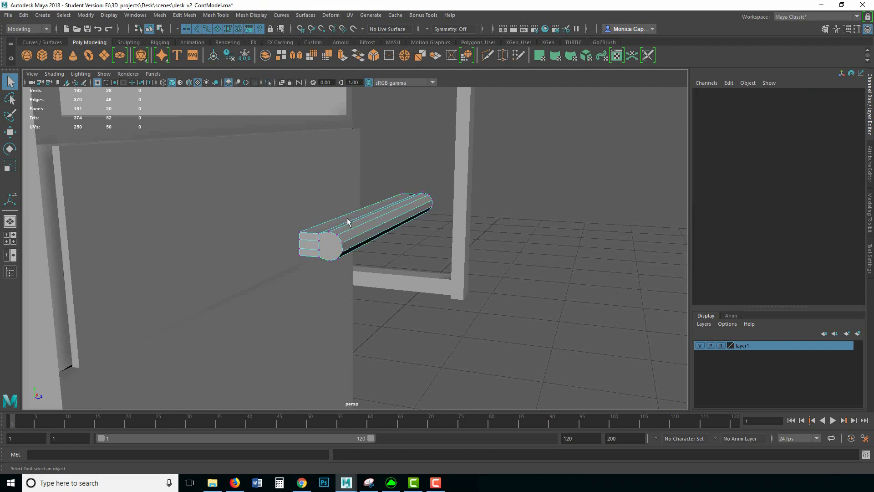
right_click_drag(364, 217, 297, 203)
left_click_drag(297, 203, 443, 170, "alt")
key("w")
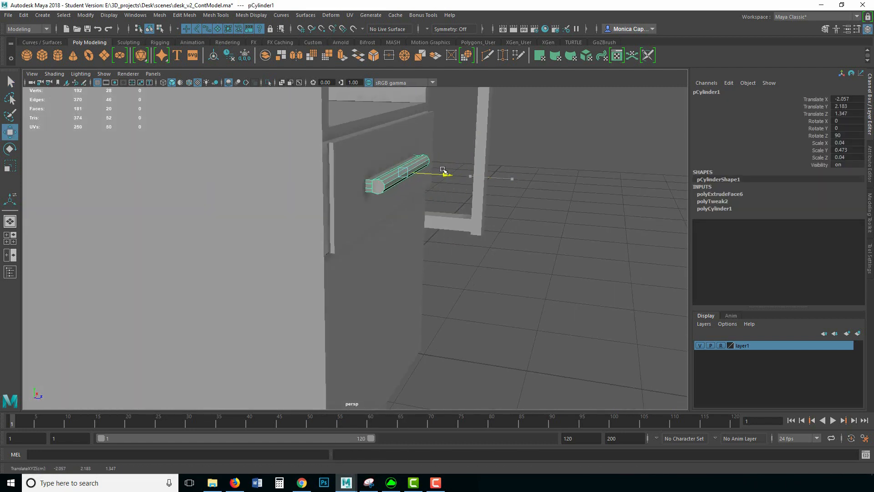
left_click_drag(528, 189, 449, 181, "alt")
right_click_drag(448, 182, 174, 165, "alt")
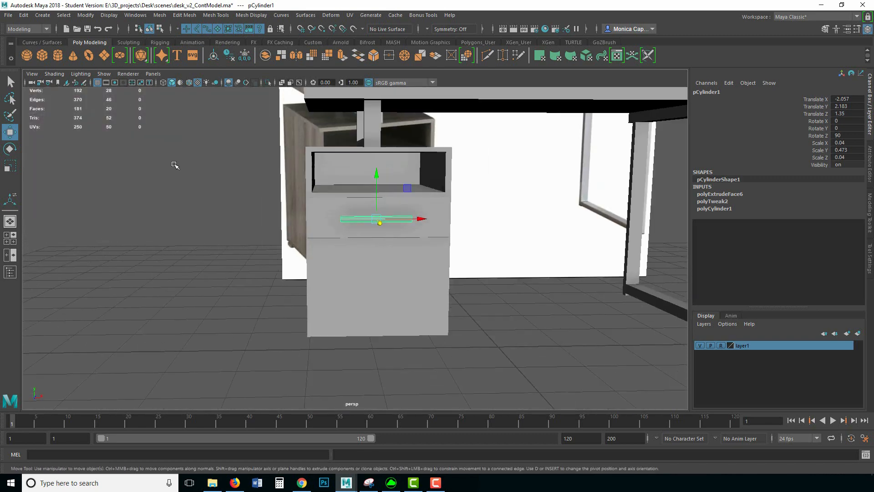
left_click_drag(193, 210, 342, 243, "alt")
key("r")
key("w")
left_click_drag(417, 229, 416, 228)
Step: Duplicate the handle as pCylinder2 and move the copy down to the lower drawer
left_click(475, 229)
left_click_drag(512, 235, 526, 231, "alt")
left_click(376, 216)
left_click_drag(417, 224, 416, 223)
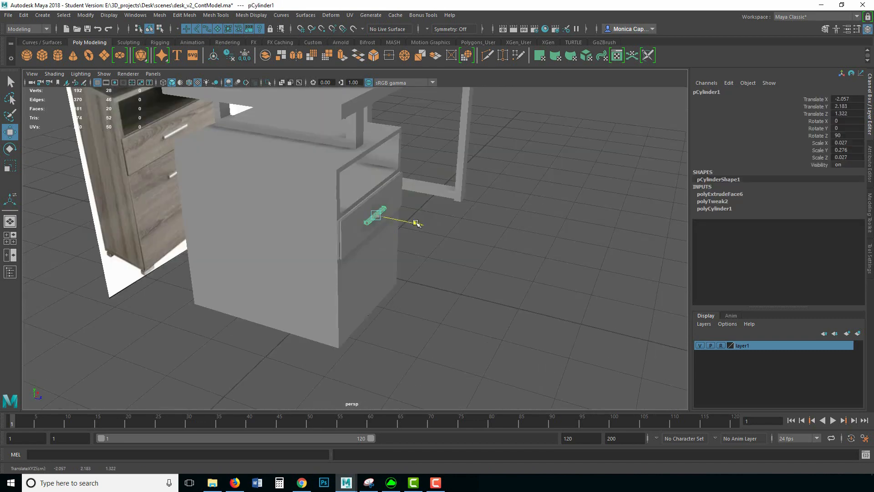
key("ctrl+d")
left_click_drag(385, 180, 392, 238)
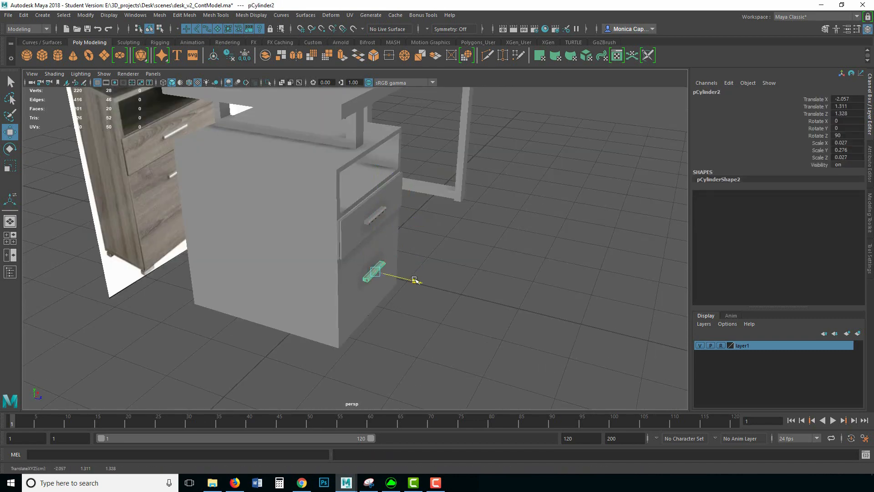
Step: Seat pCylinder2 on its drawer face and view the cabinet straight-on from the front
left_click_drag(414, 280, 376, 229)
left_click(508, 236)
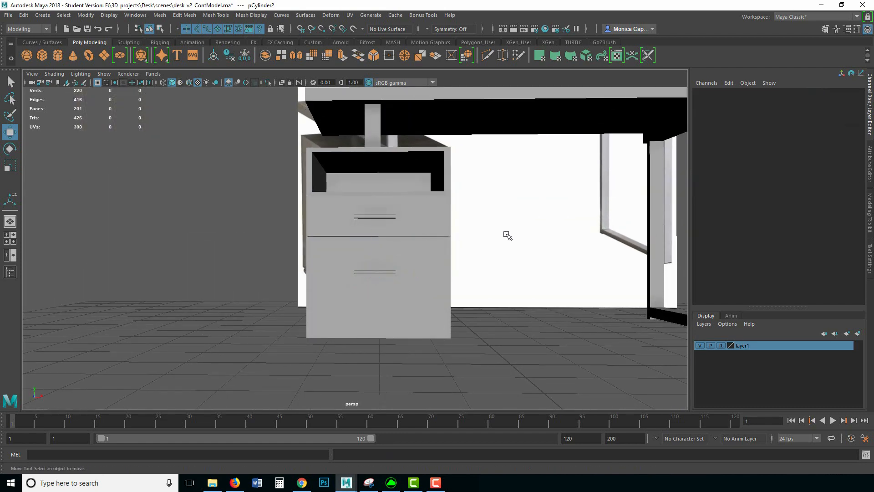
key("space")
key("space")
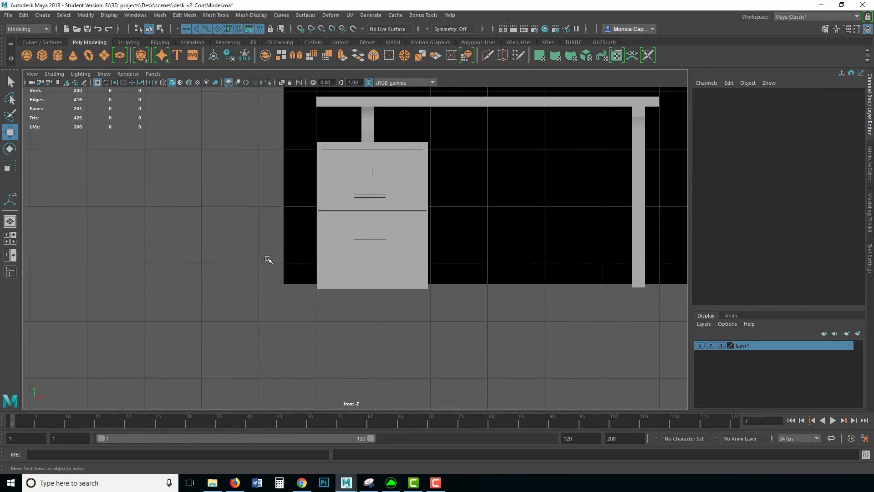
right_click_drag(269, 260, 351, 238, "alt")
Step: Nudge the handles along X so both line up on the drawer fronts
left_click(354, 235)
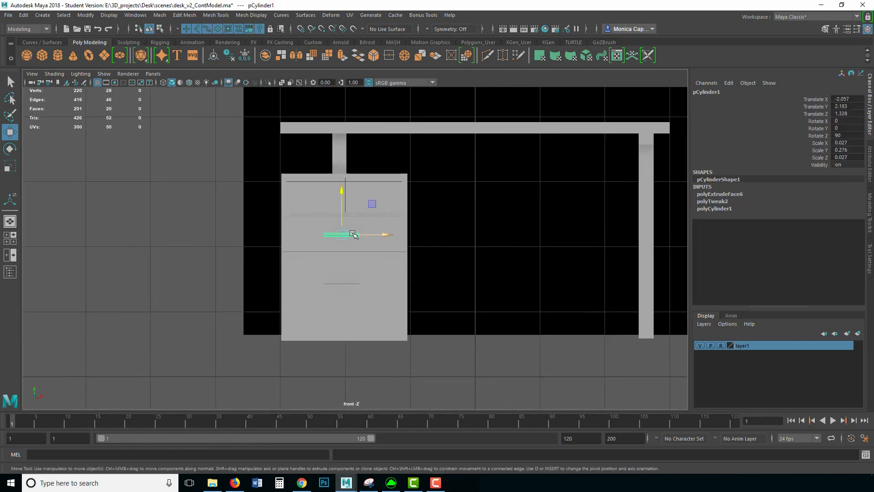
left_click(352, 280, "shift")
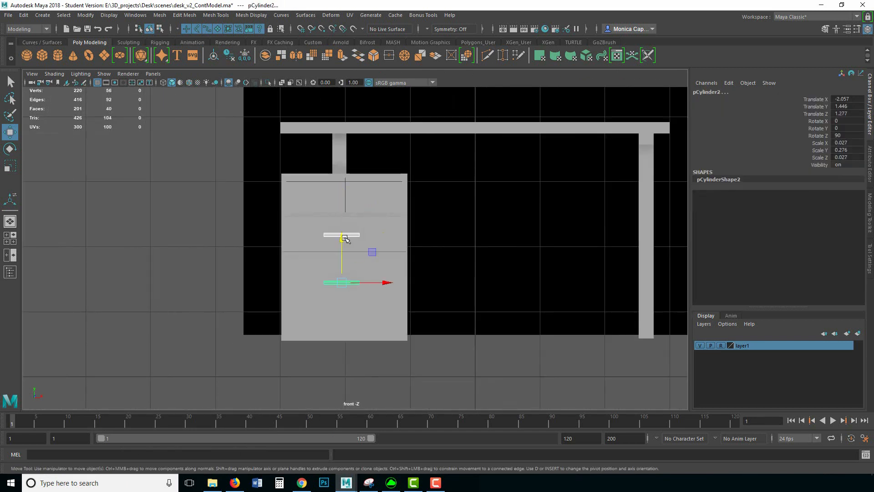
left_click(354, 235)
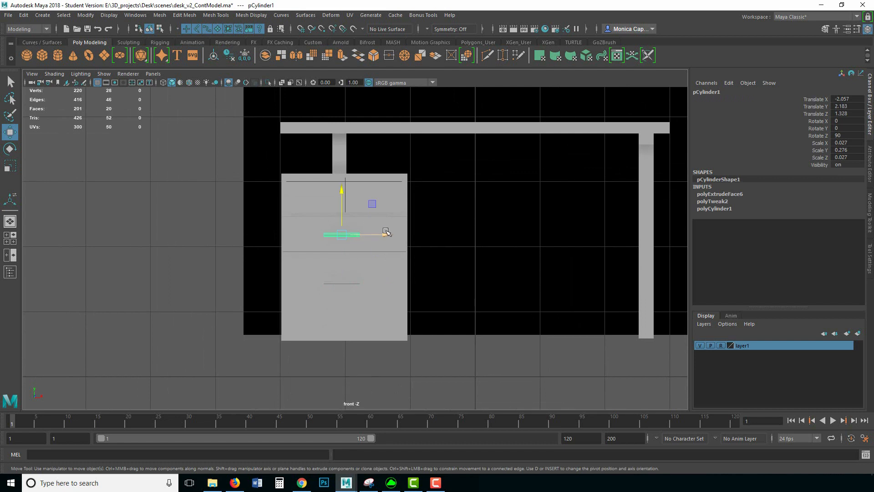
left_click_drag(387, 235, 384, 234)
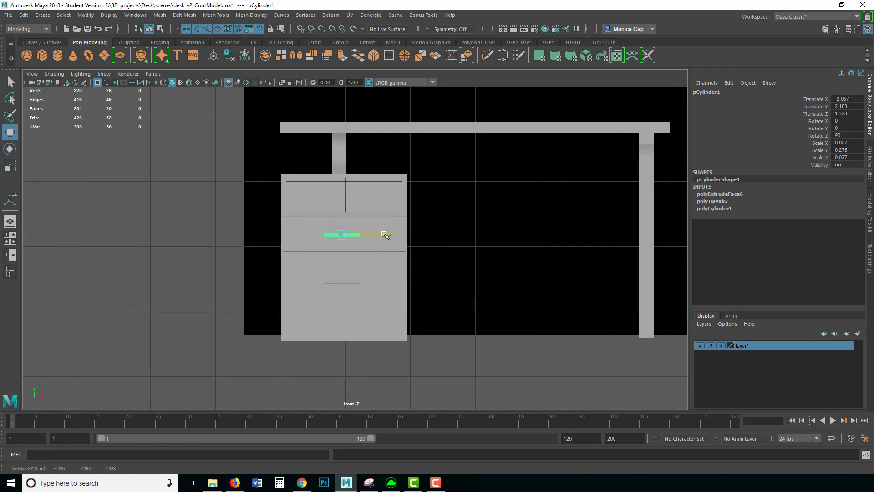
left_click_drag(350, 282, 388, 282)
left_click(366, 297)
left_click(347, 282)
left_click(465, 363)
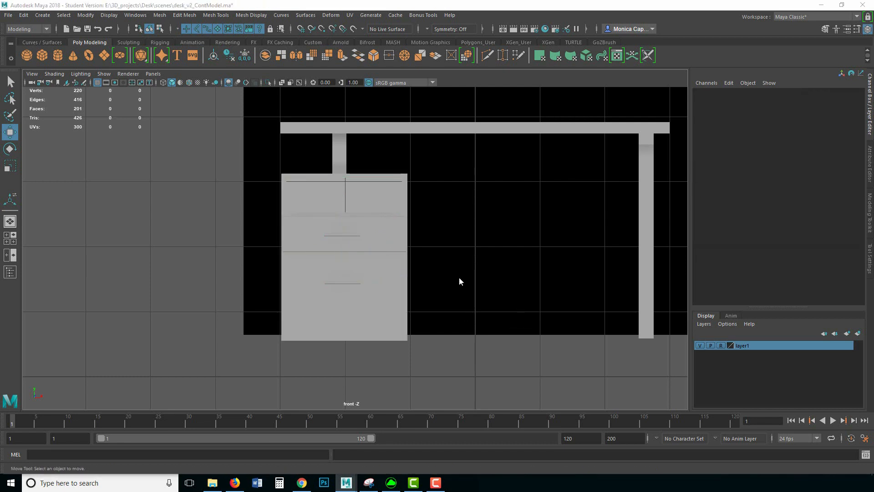
key("space")
key("space")
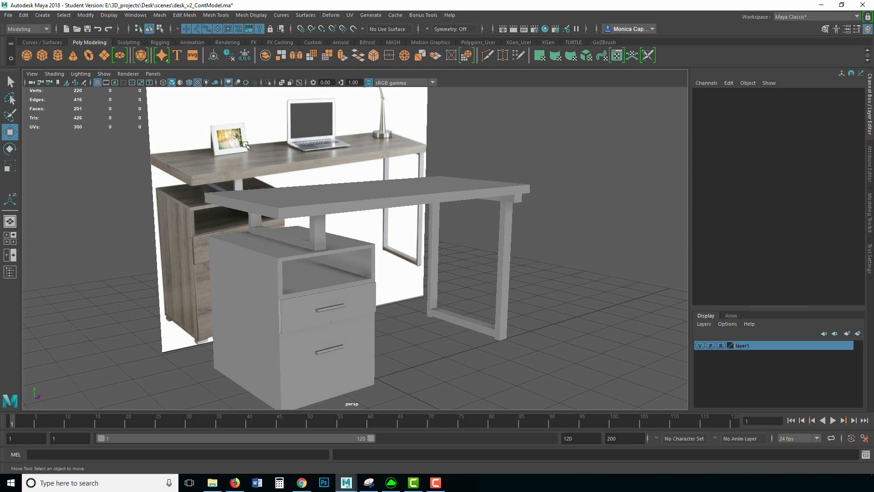
Step: Orbit around the desk to inspect the tabletop, legs and cabinet with both handled drawers
left_click_drag(479, 261, 485, 203, "alt")
left_click(438, 224)
right_click_drag(484, 203, 511, 192)
left_click(564, 192)
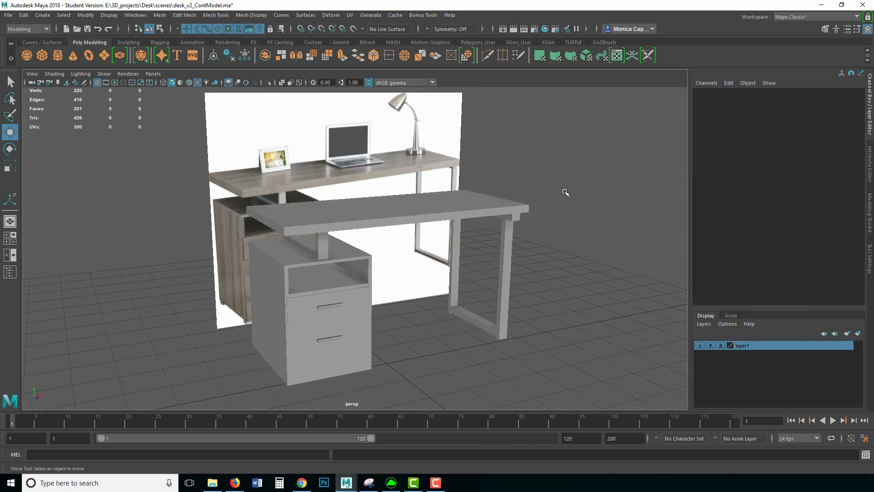
left_click_drag(564, 192, 551, 210, "alt")
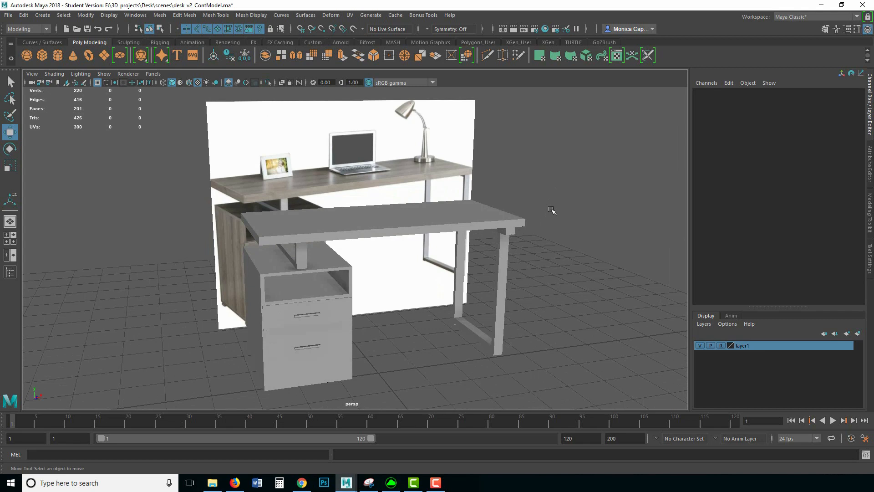